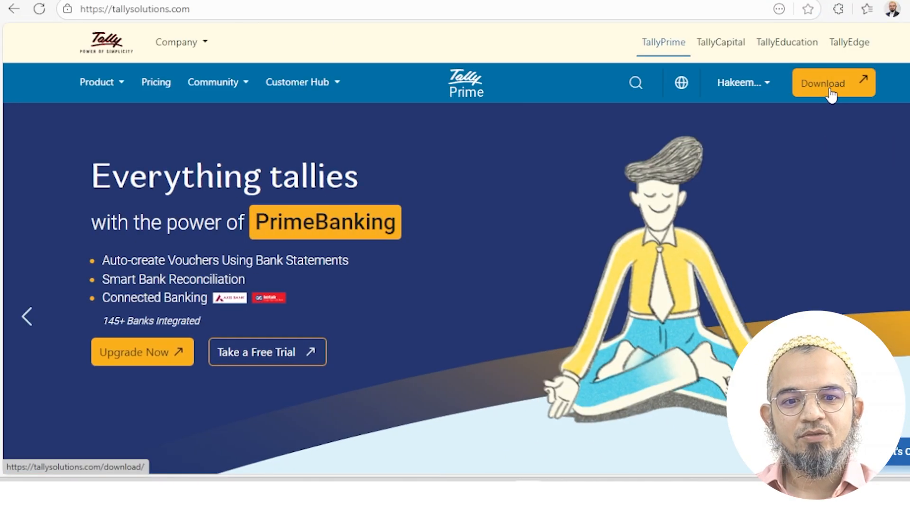
Download the student edition of the TallyPrime Rel 6.2 installer and run the setup file
click(831, 95)
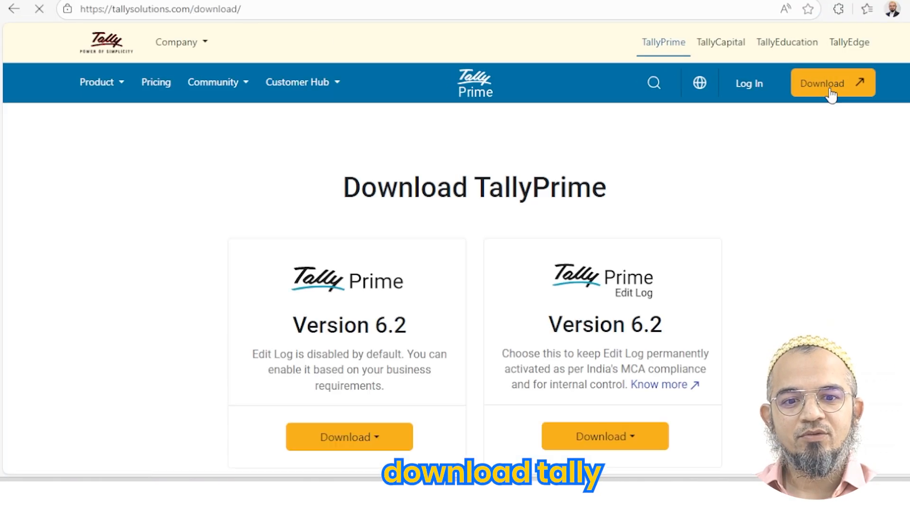
scroll(344, 226, down, 3)
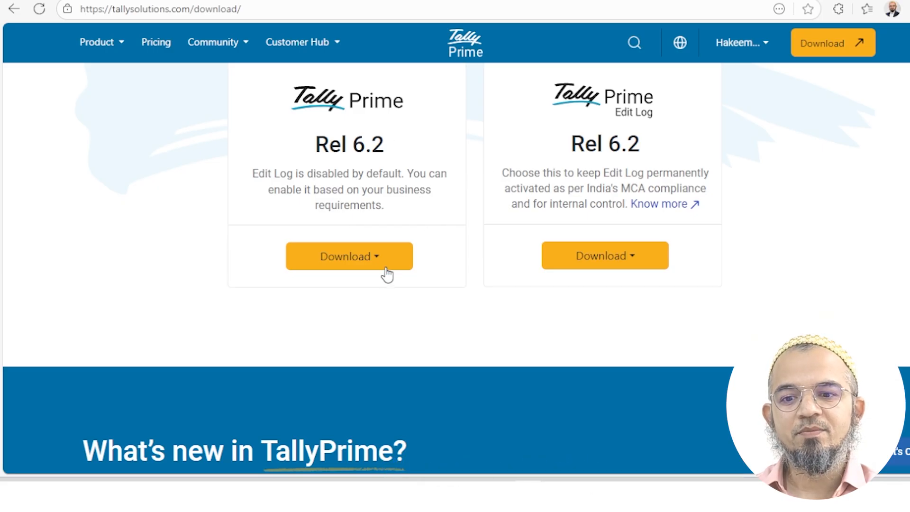
click(352, 266)
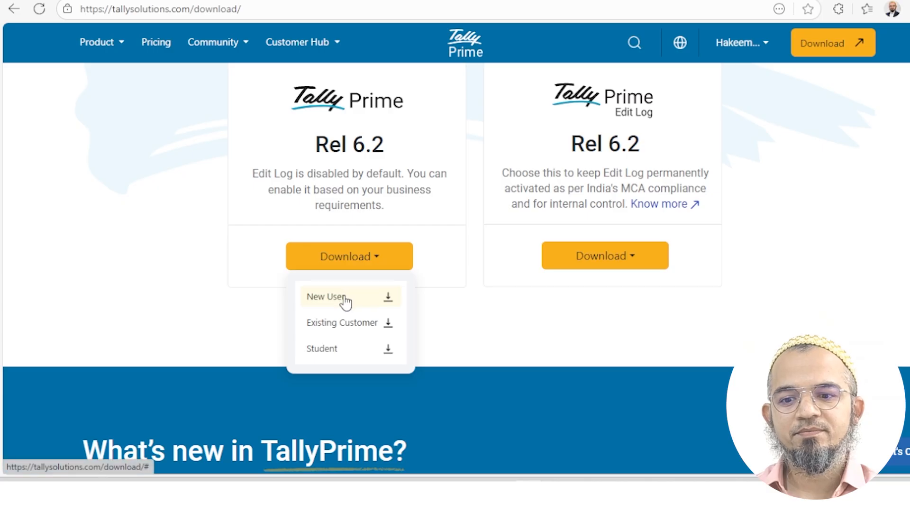
click(346, 349)
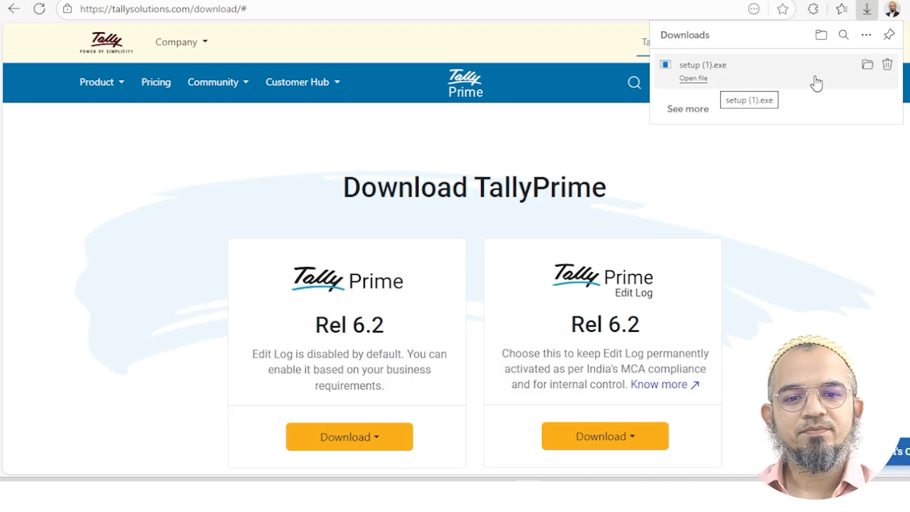
click(697, 82)
click(421, 352)
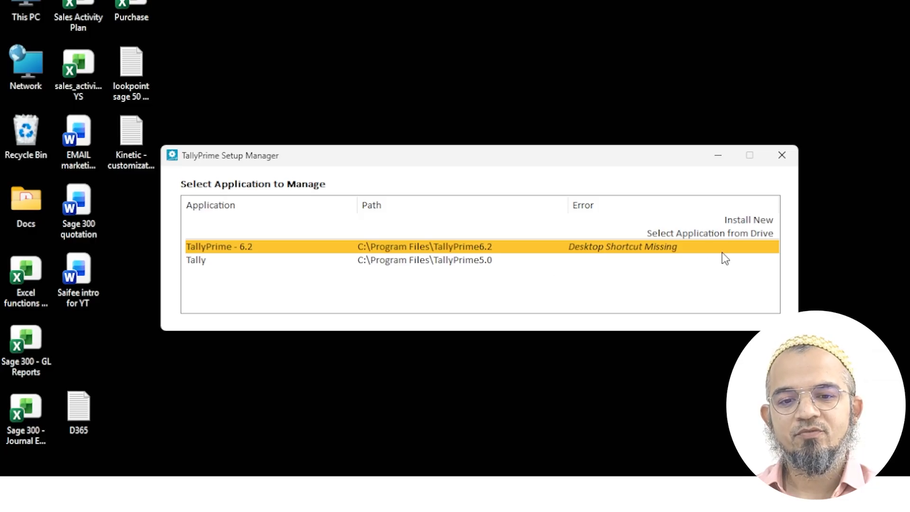
Install TallyPrime 6.2 to C:\Program Files\TallyPrimeStudent and start it
click(742, 221)
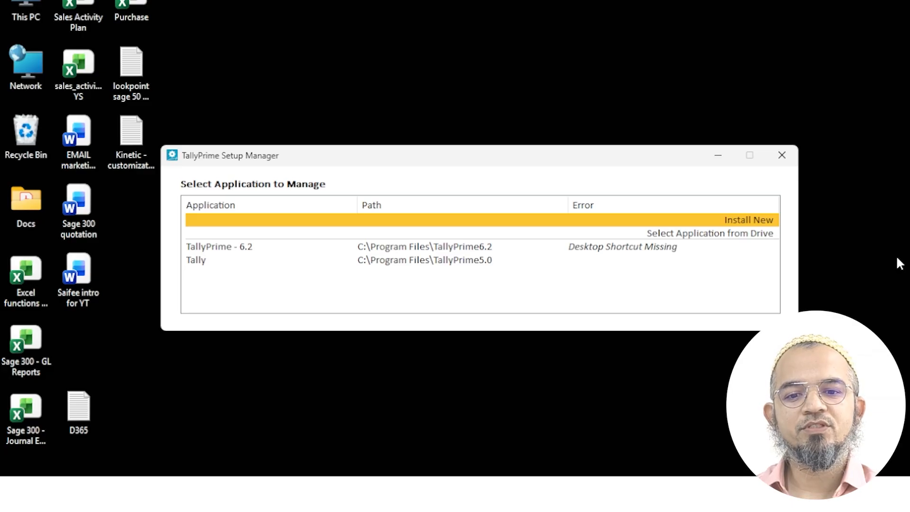
click(355, 335)
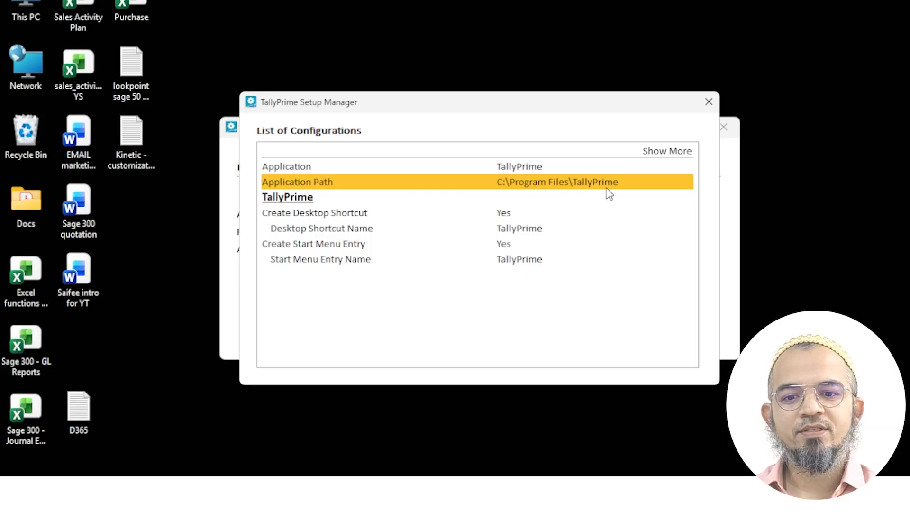
click(607, 187)
click(613, 242)
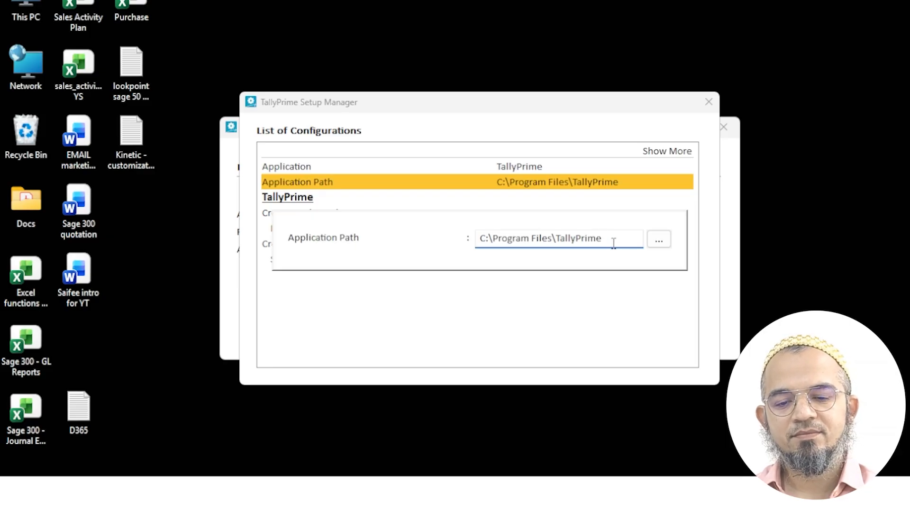
text(Student)
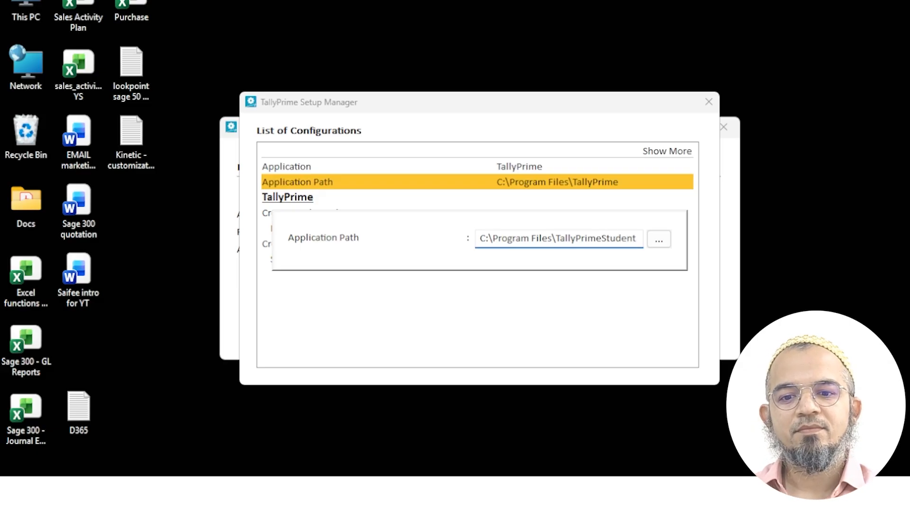
key(Return)
key(Escape)
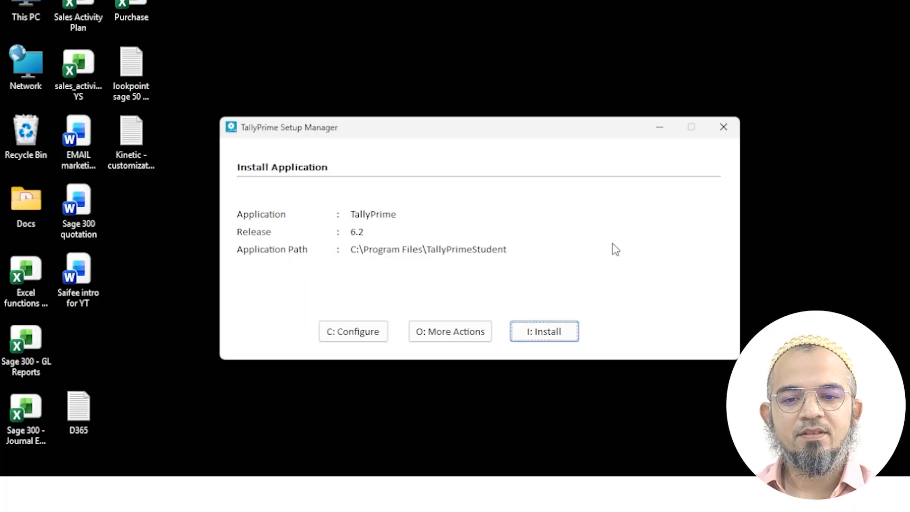
click(535, 332)
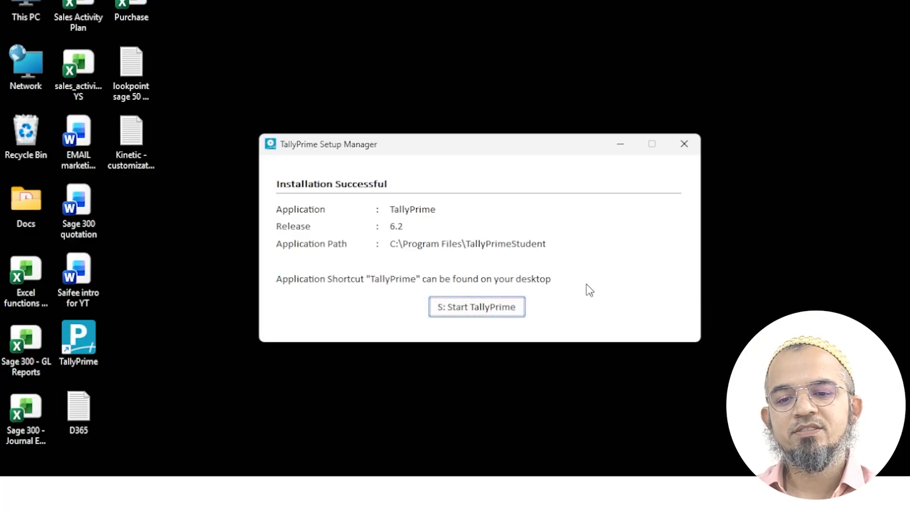
click(504, 306)
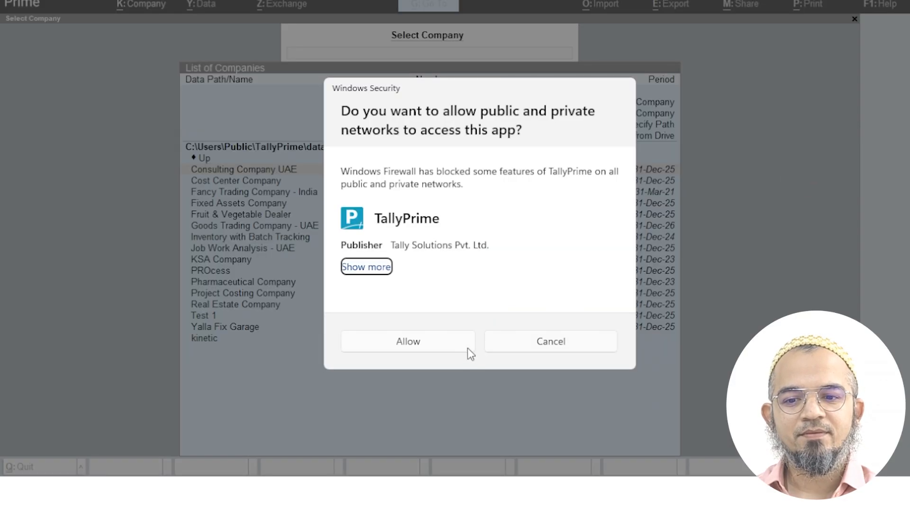
Allow TallyPrime through the Windows firewall and bring up the company data options
click(454, 349)
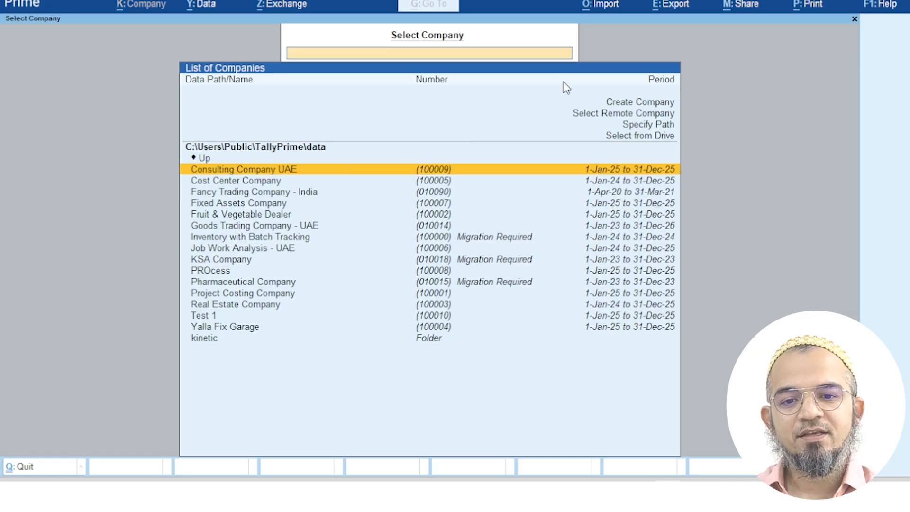
click(639, 108)
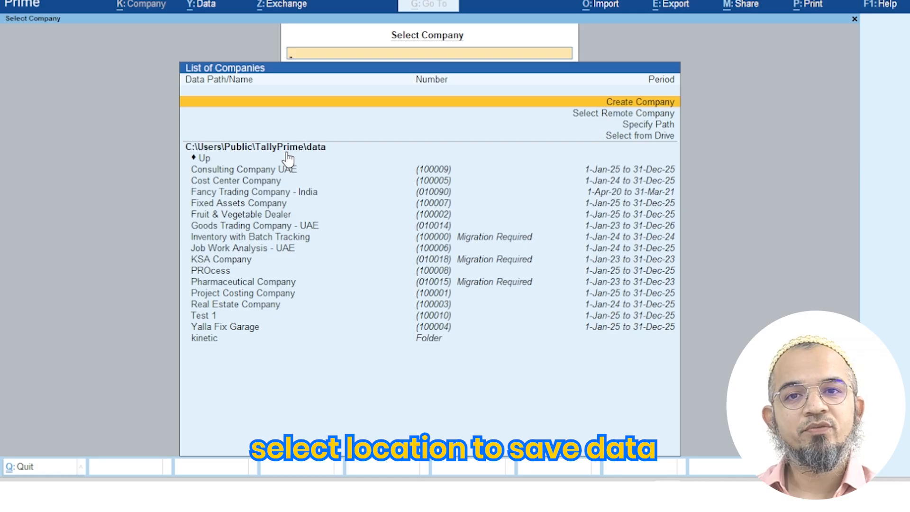
click(203, 6)
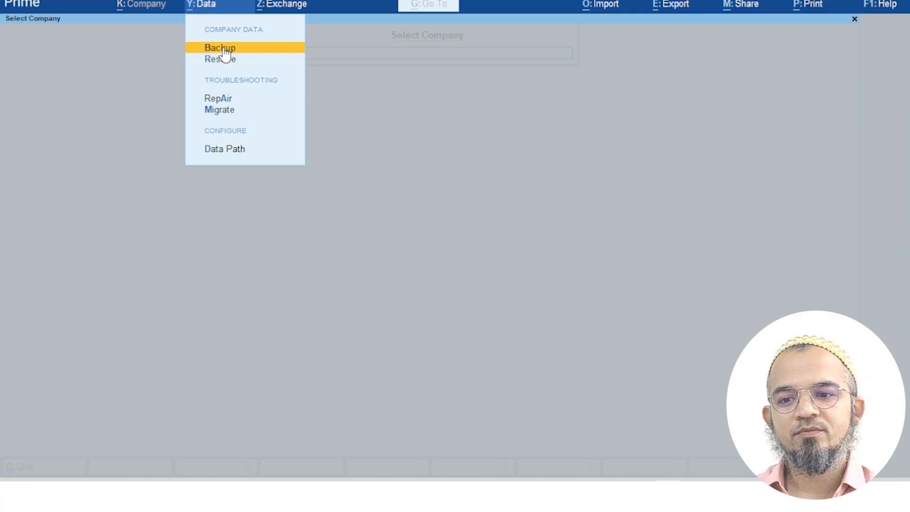
Change the company data path to C:\Users\Public\TallyPrime\Presentation and save the setting
click(231, 149)
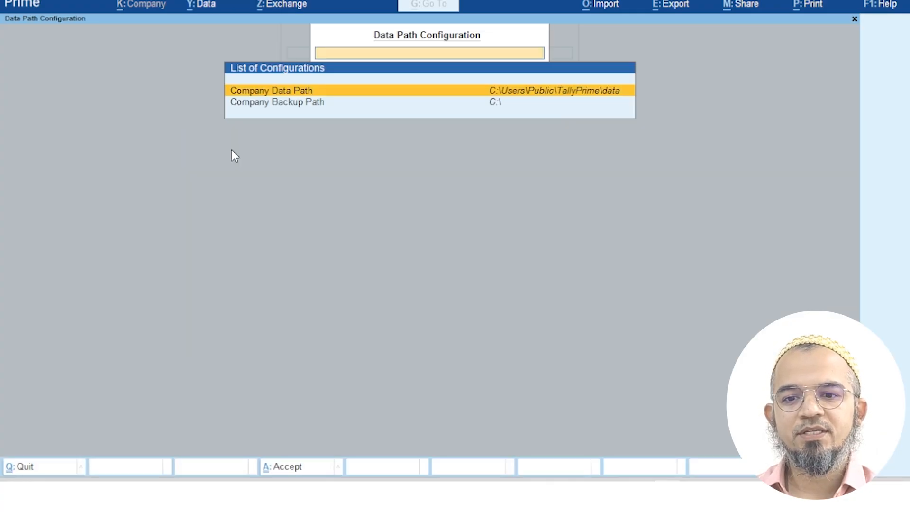
click(537, 91)
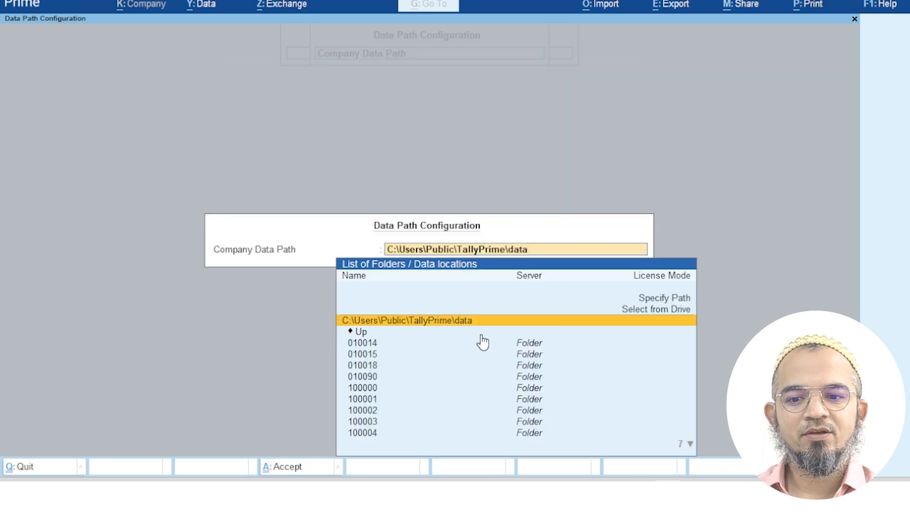
click(364, 332)
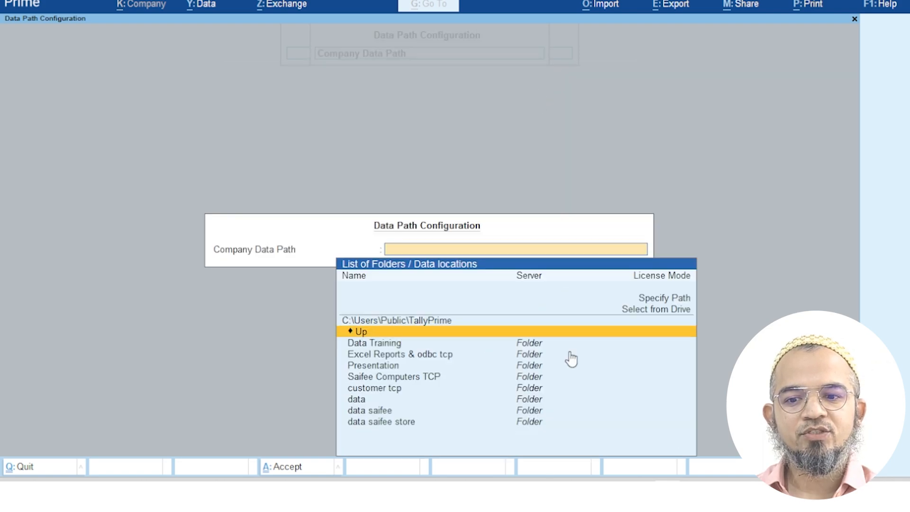
click(627, 363)
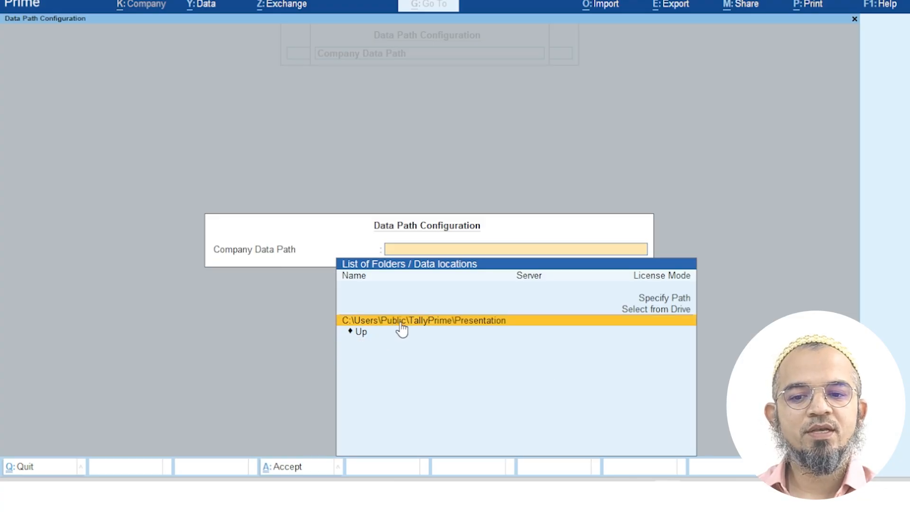
click(491, 322)
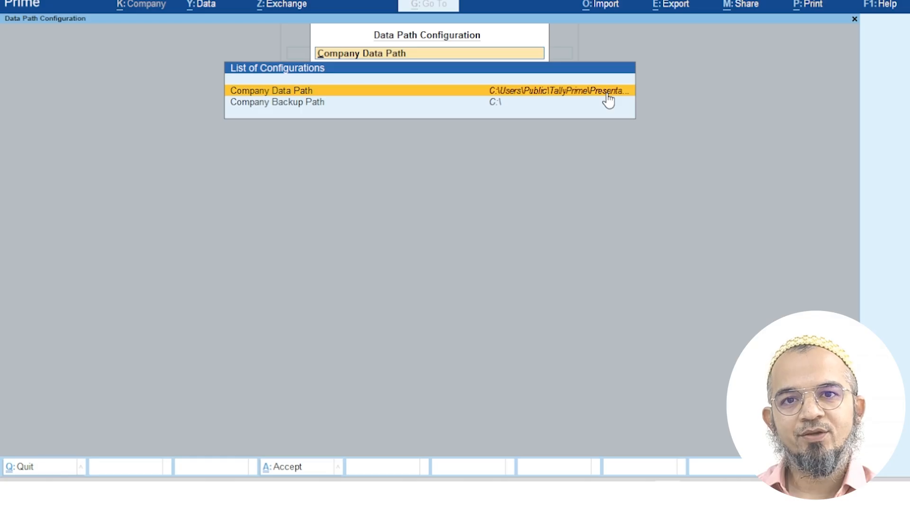
click(280, 105)
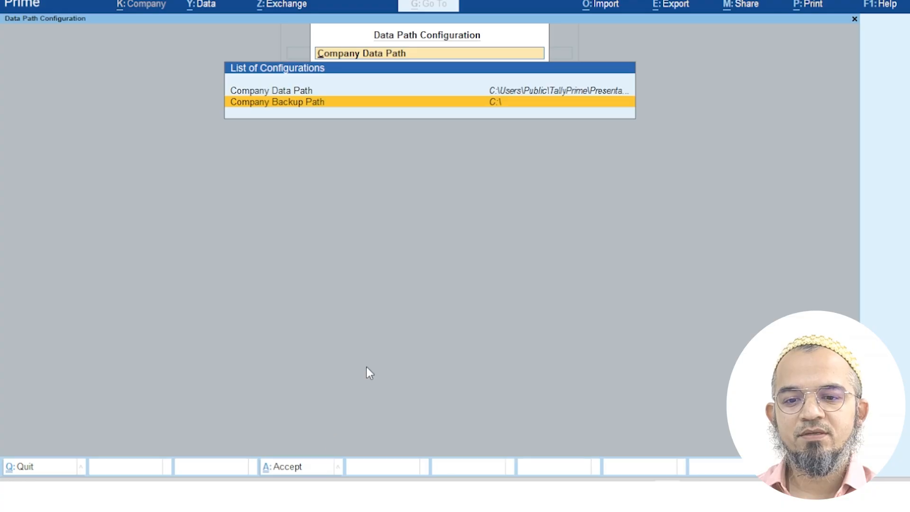
click(301, 469)
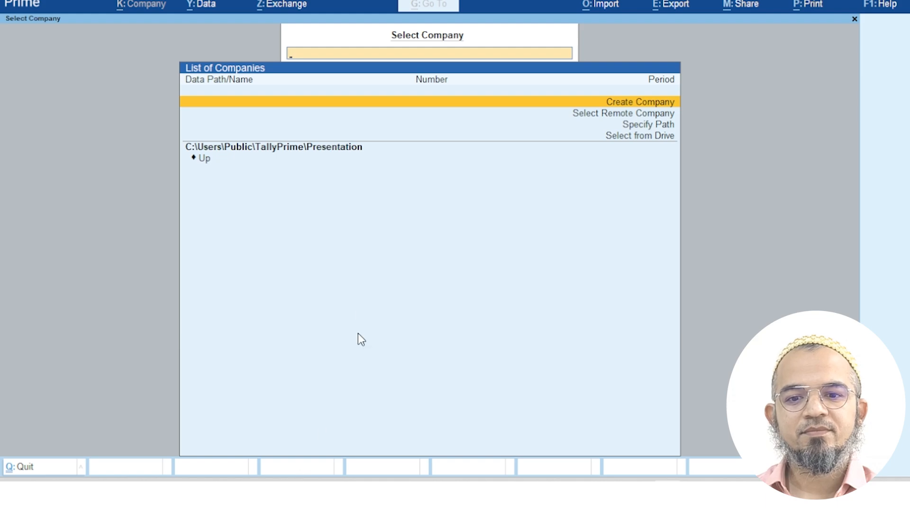
Start a new company from Select Company, reaching the Company Creation form for the Presentation folder
click(333, 150)
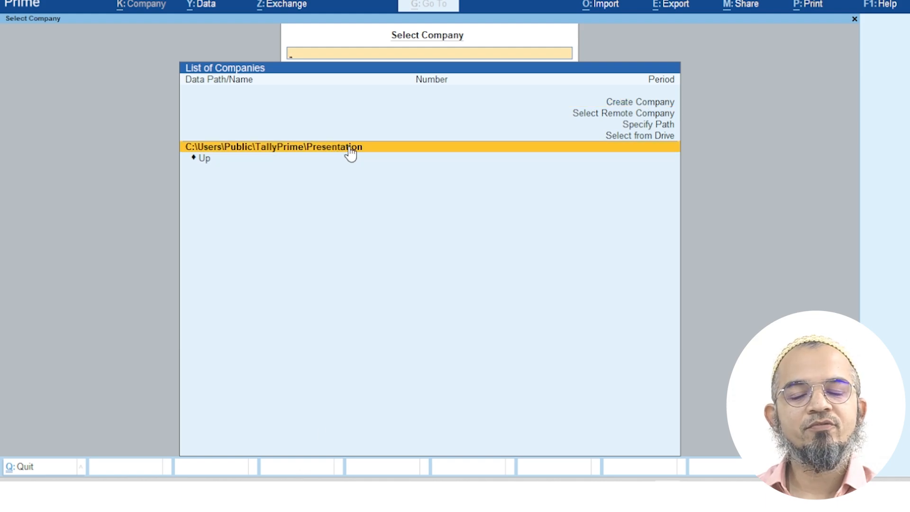
click(656, 107)
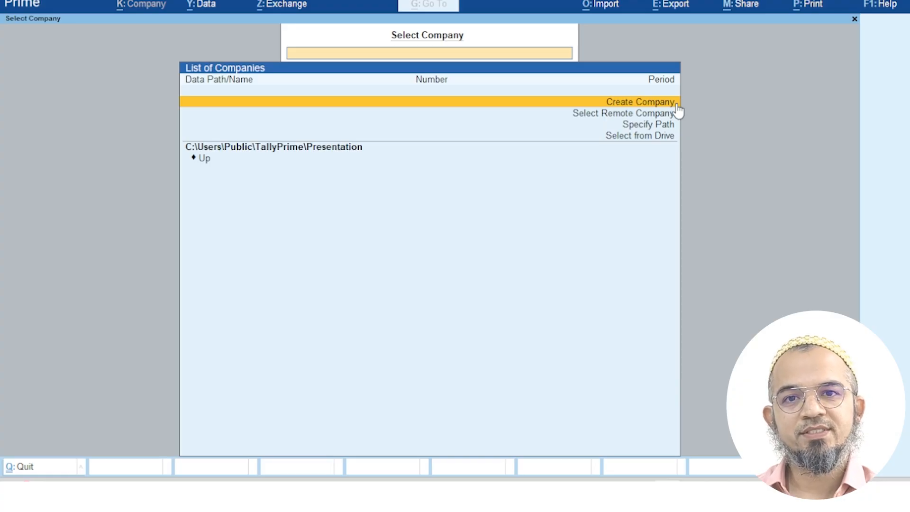
click(670, 103)
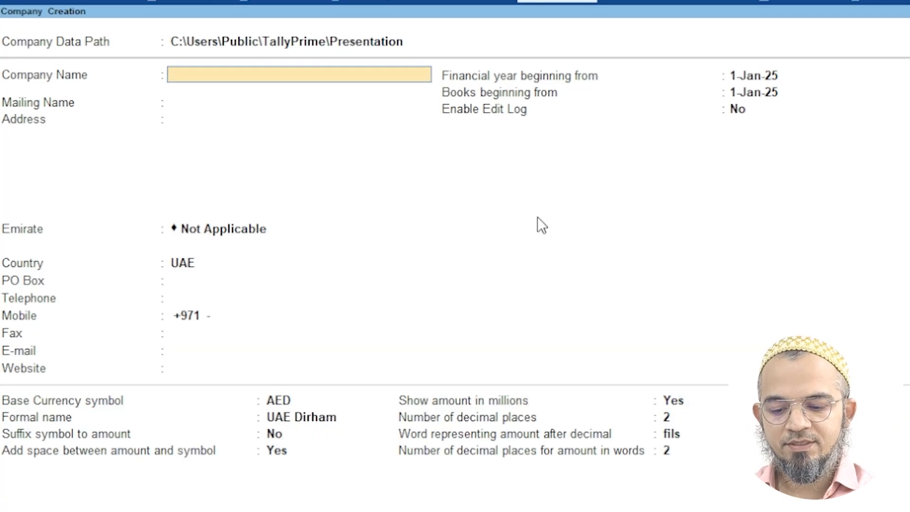
Name the company 'Saifee Trading Enterprises UAE' and enter its two-line office address
text(Saifee T)
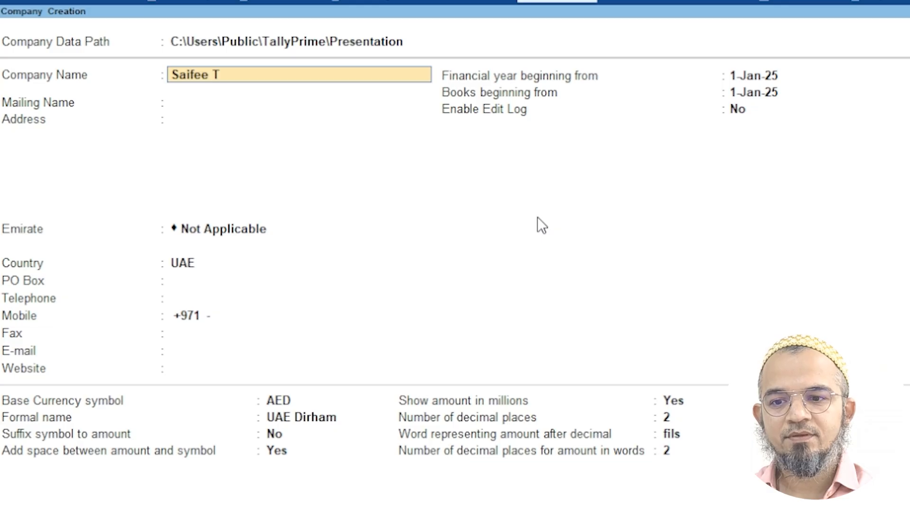
text(rading Enter)
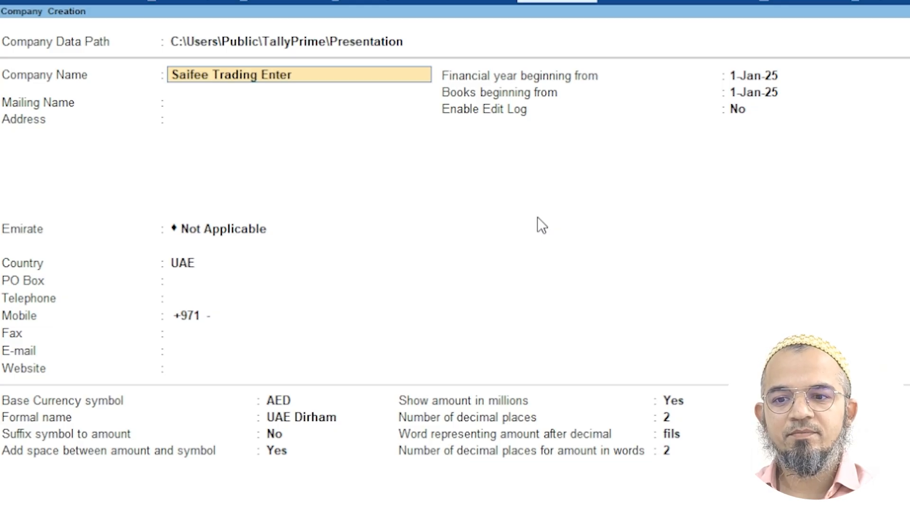
text(prises UAE)
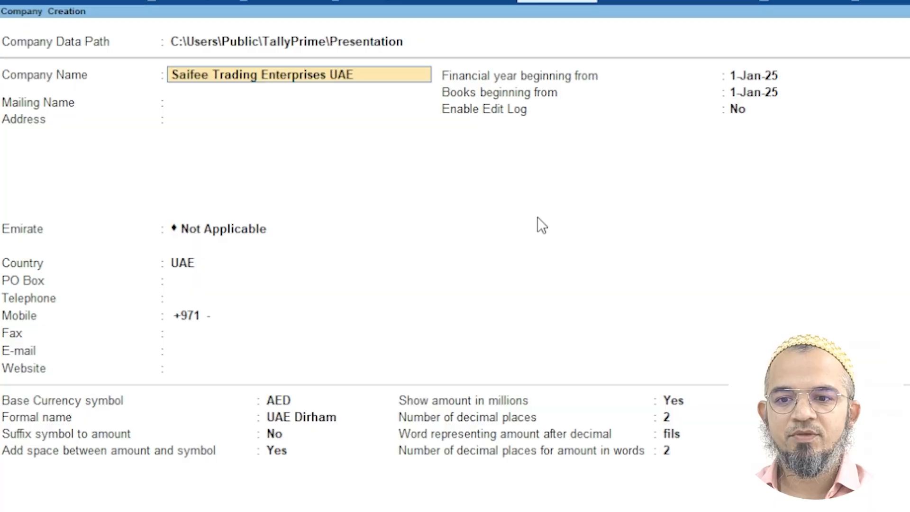
key(Return)
key(Return)
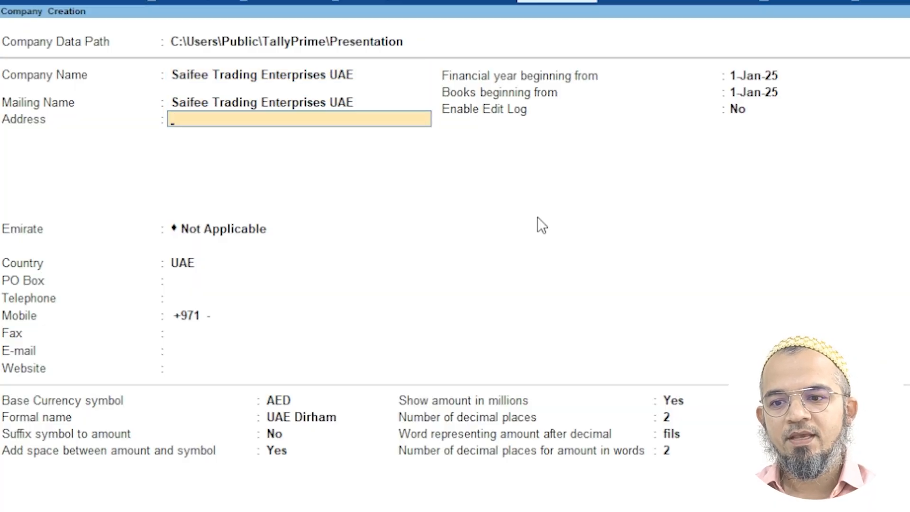
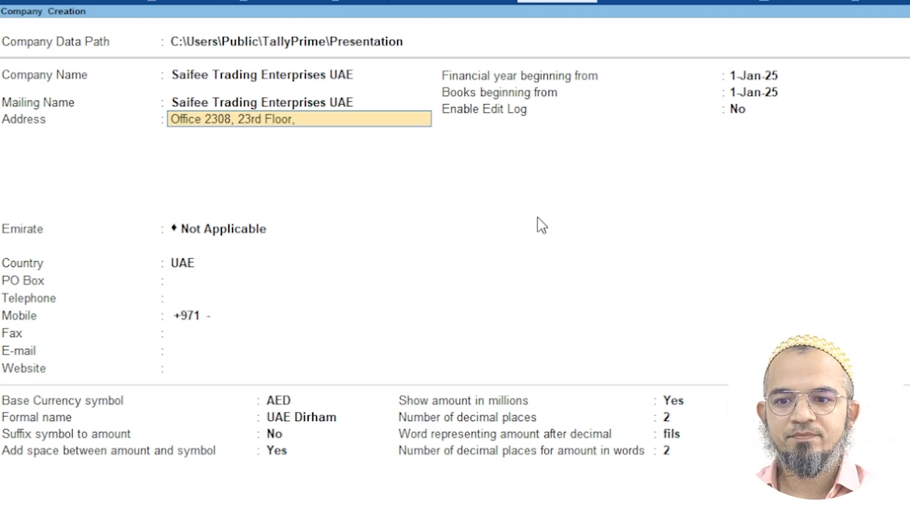
key(Return)
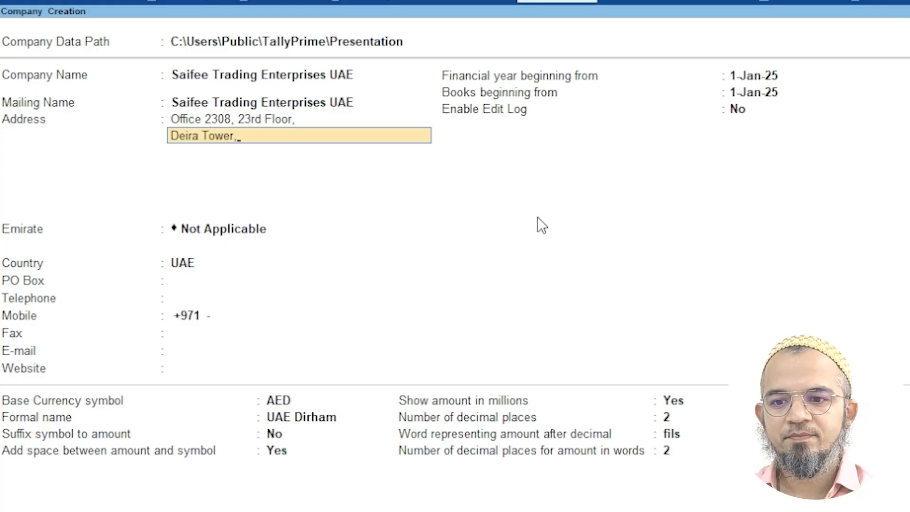
key(Return)
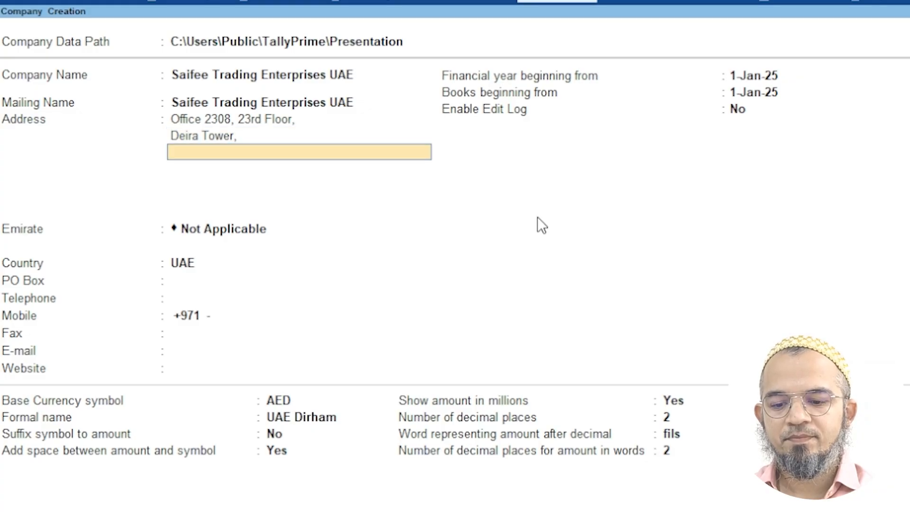
key(Return)
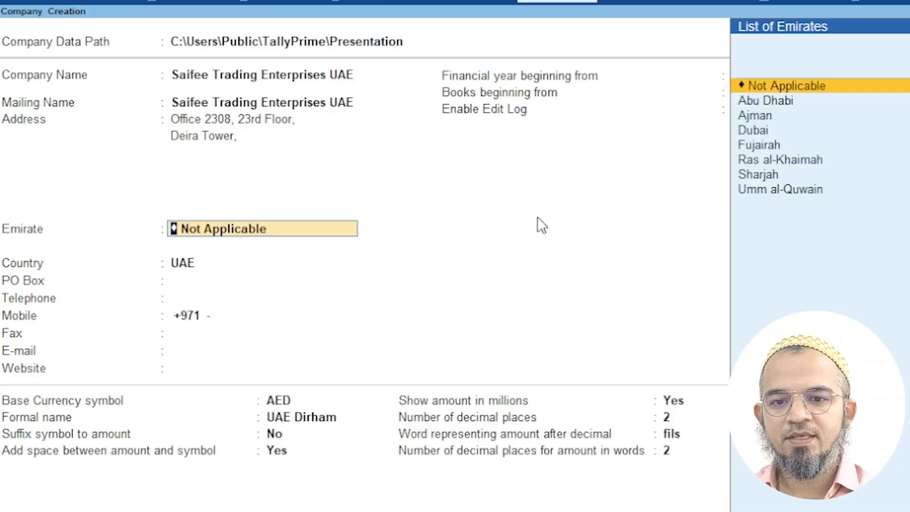
Choose Dubai as the emirate, then enter the office telephone number and e-mail address
text(Dubai)
key(Return)
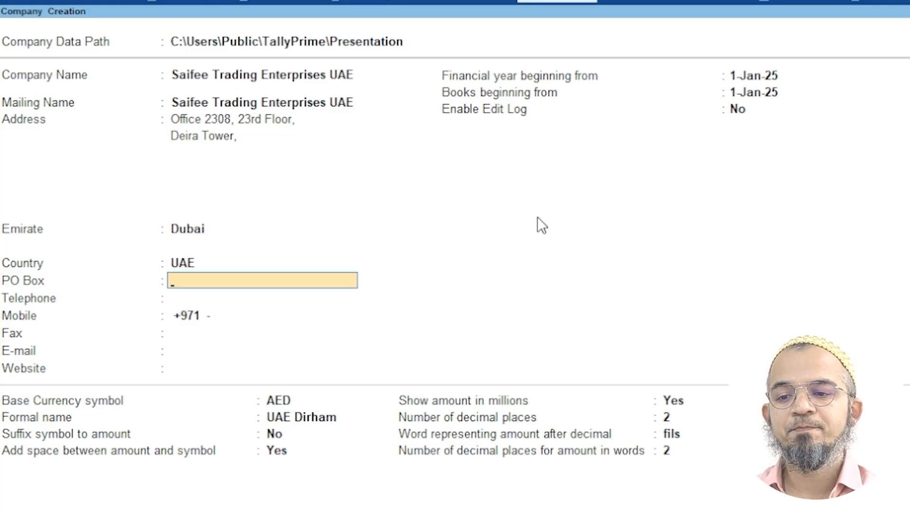
key(Return)
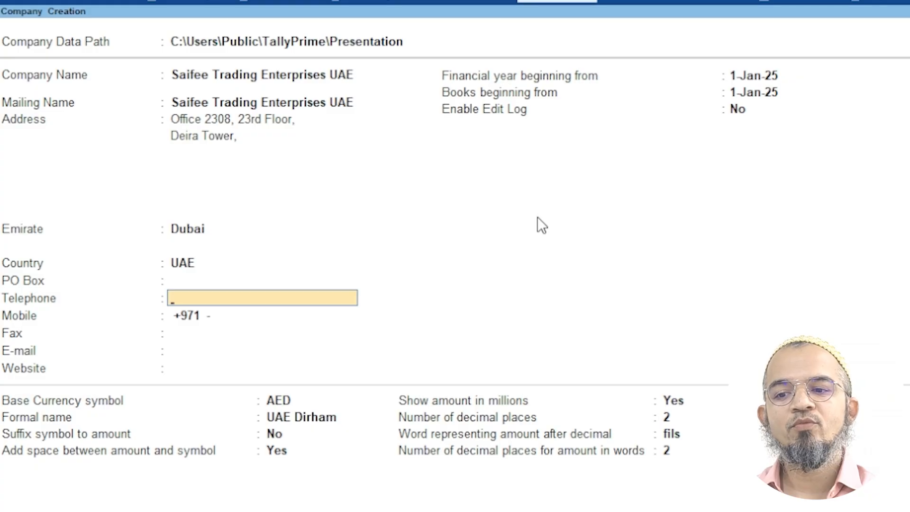
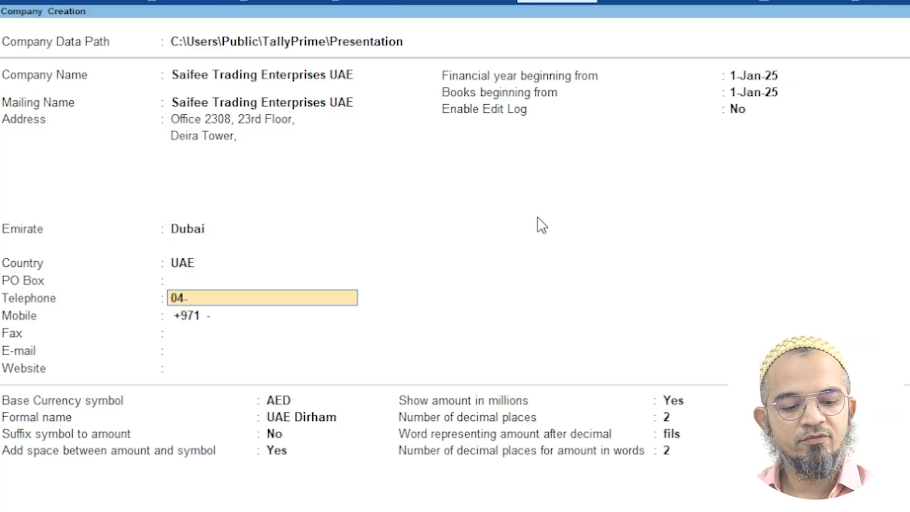
key(Return)
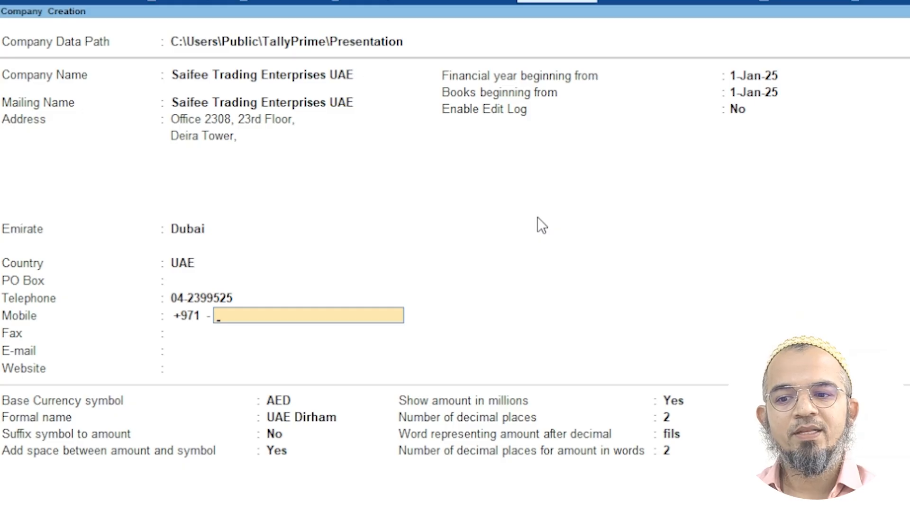
key(Return)
key(Return)
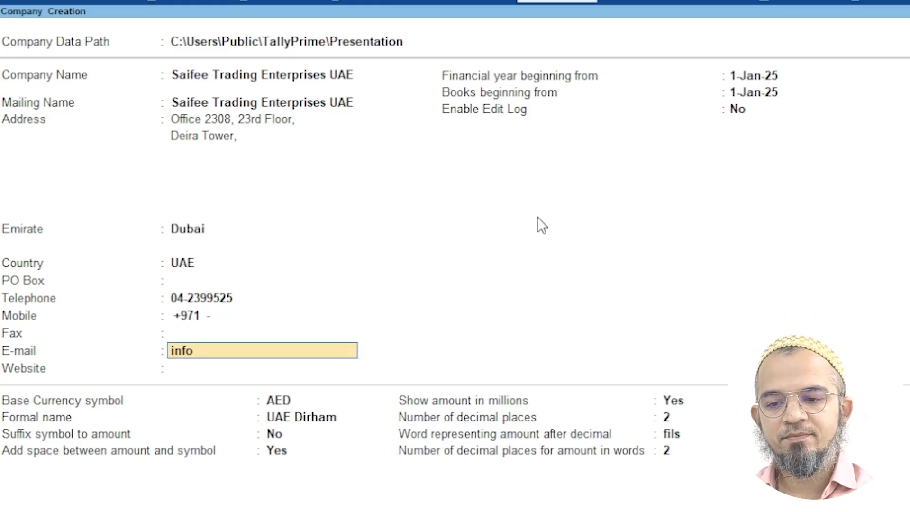
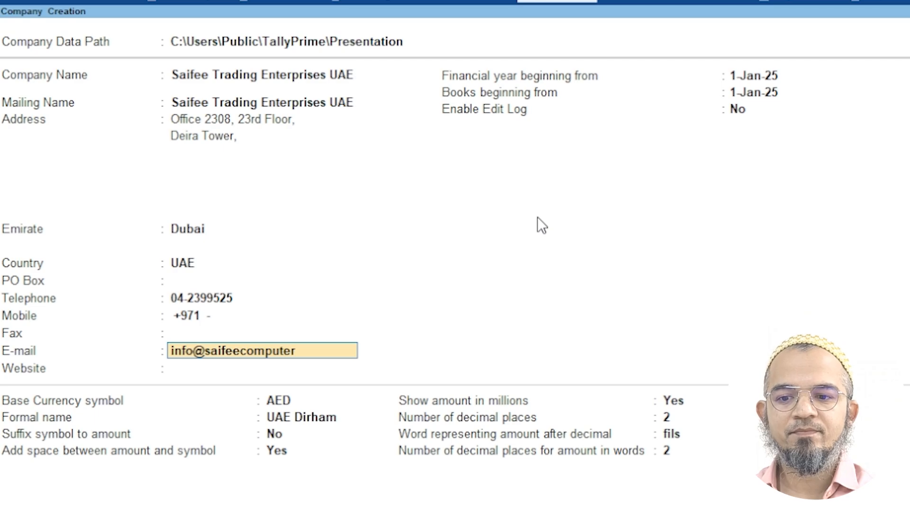
key(Return)
key(Return)
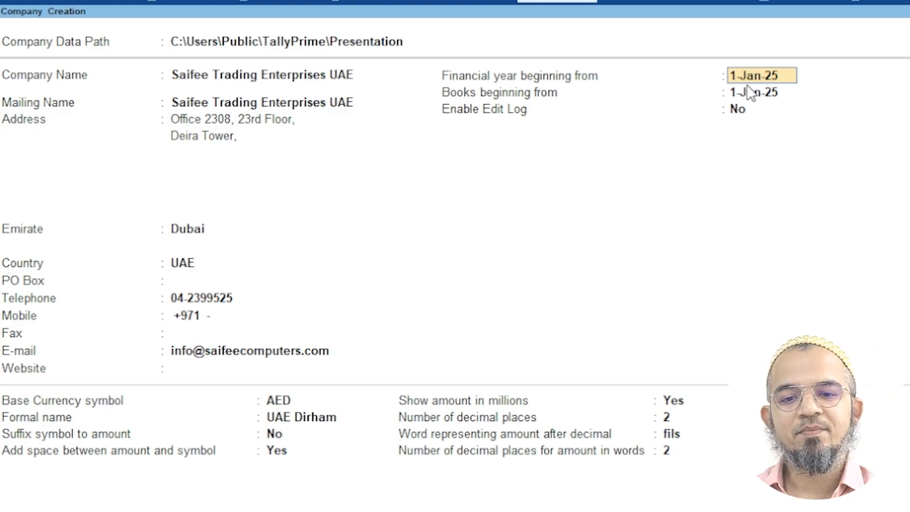
Set books beginning from 1-Nov-25, keep Edit Log disabled, and accept the company details
click(778, 92)
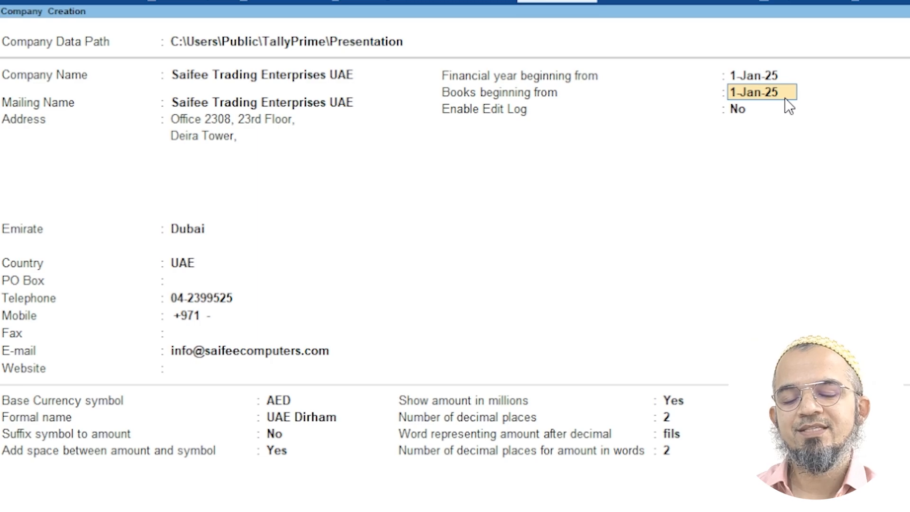
text(1.11.25)
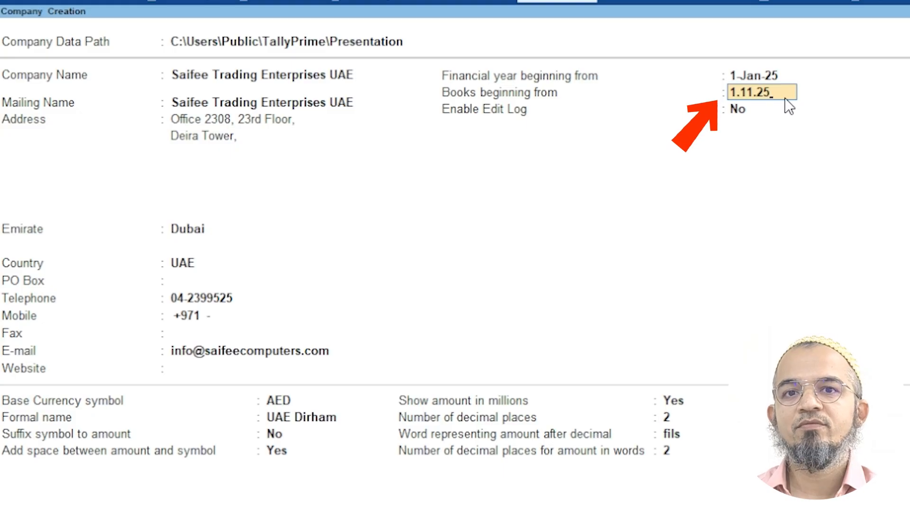
key(Return)
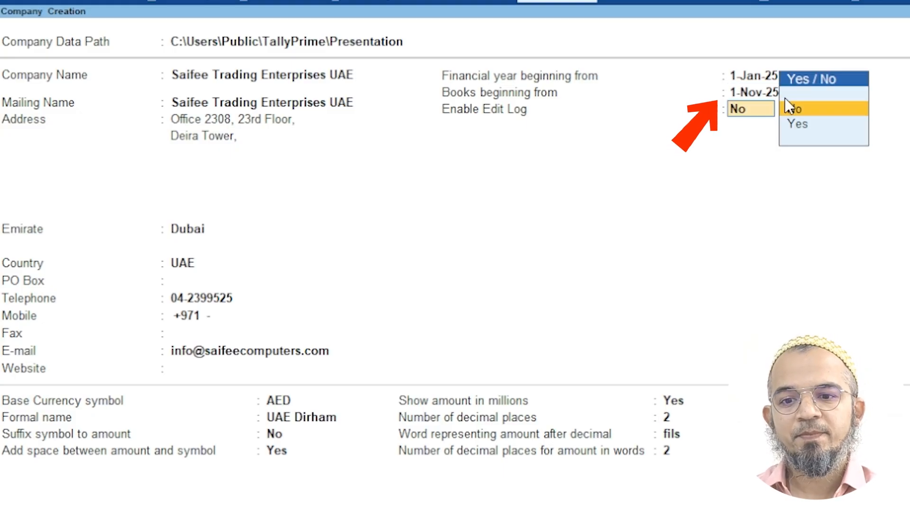
key(Return)
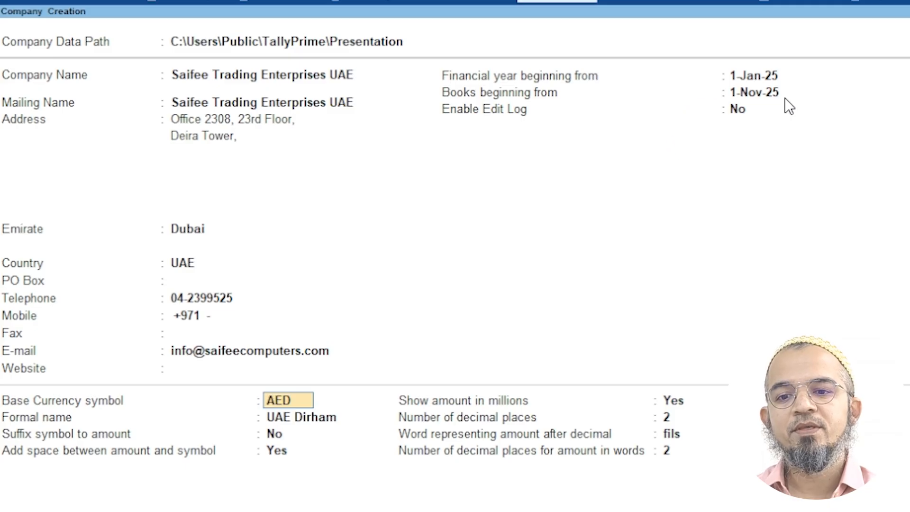
click(740, 114)
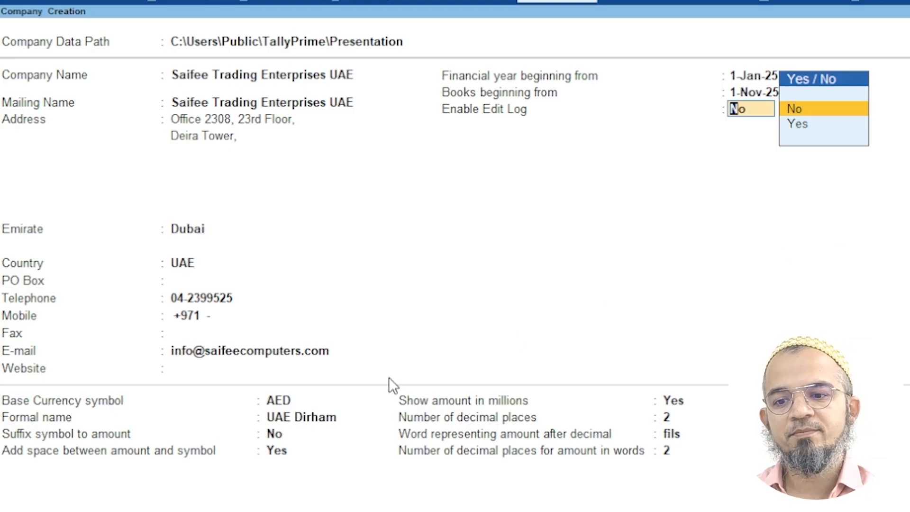
key(Return)
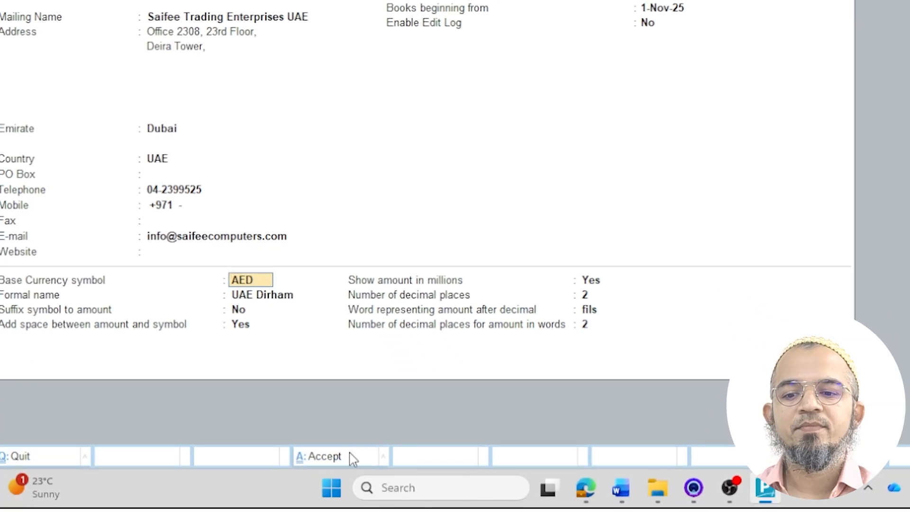
click(349, 456)
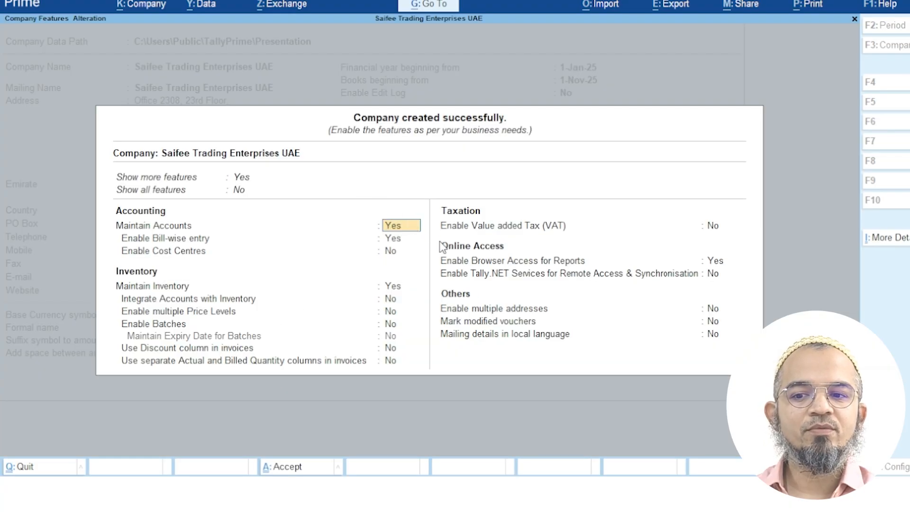
Set Show more features to No, Integrate Accounts with Inventory to Yes, and Enable VAT to Yes
click(240, 189)
click(242, 177)
key(n)
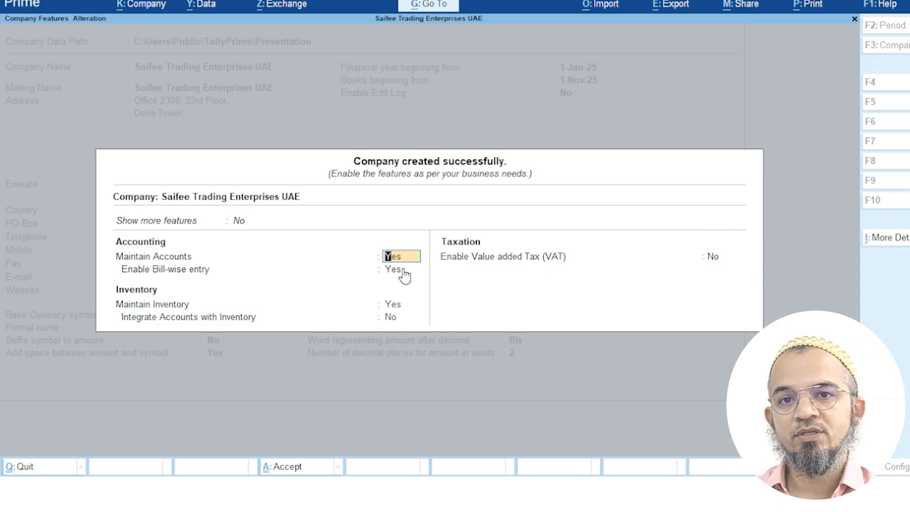
click(400, 318)
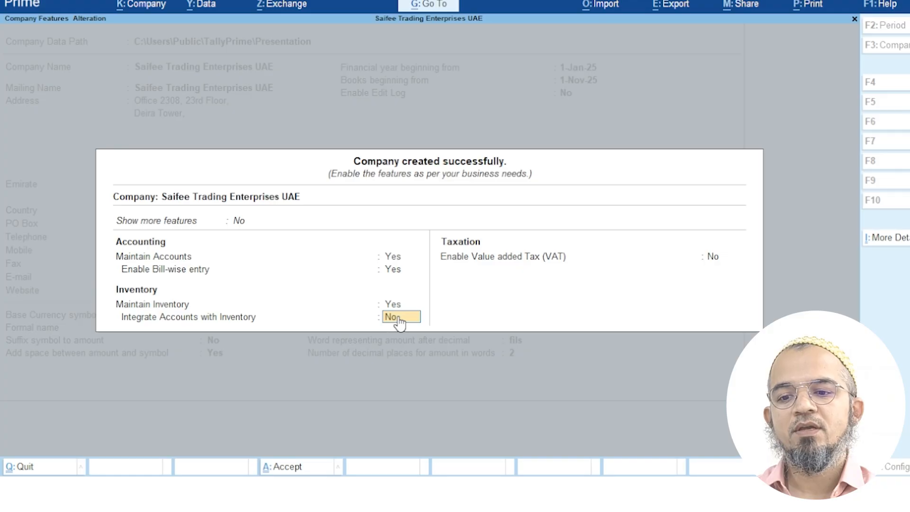
text(y)
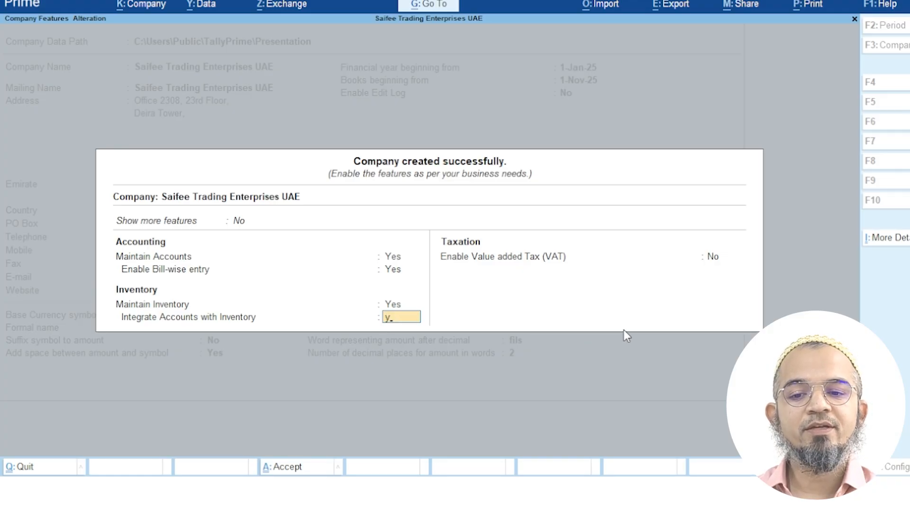
key(Return)
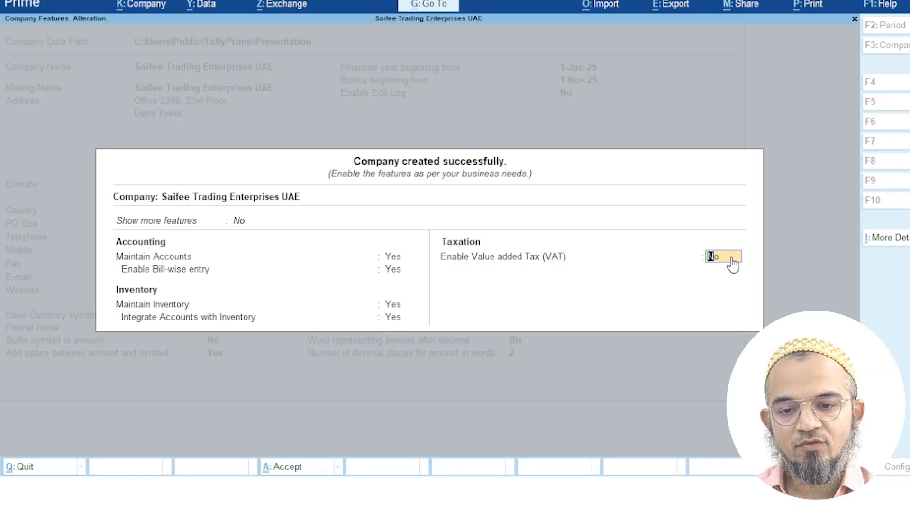
text(y)
key(Return)
key(Return)
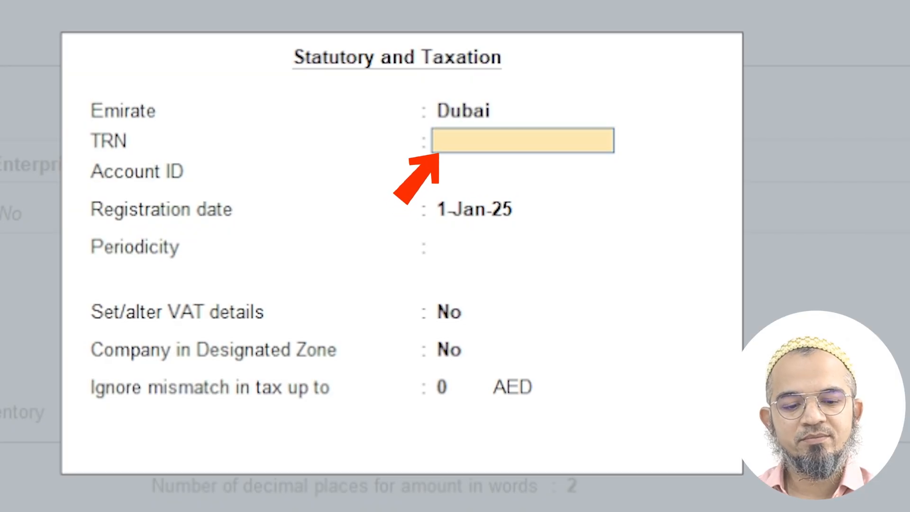
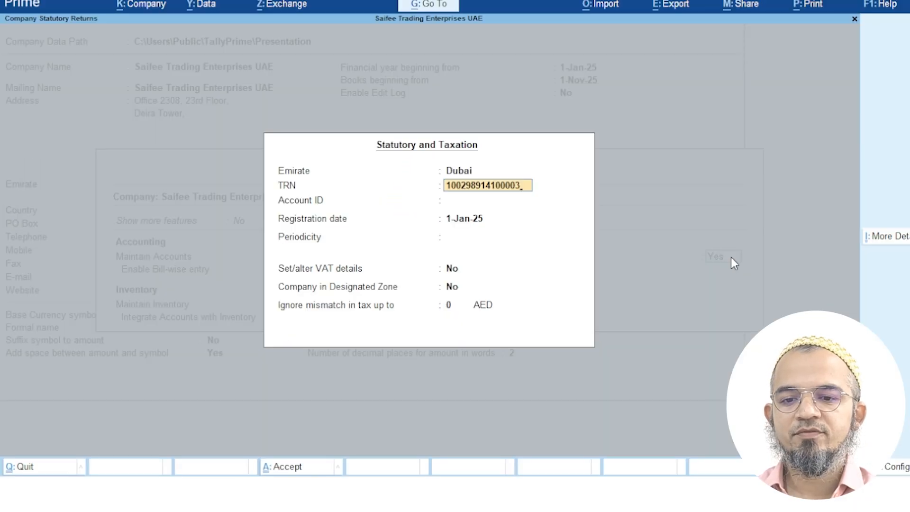
Enter the VAT registration number with Quarterly return periodicity, then accept the company features
key(Return)
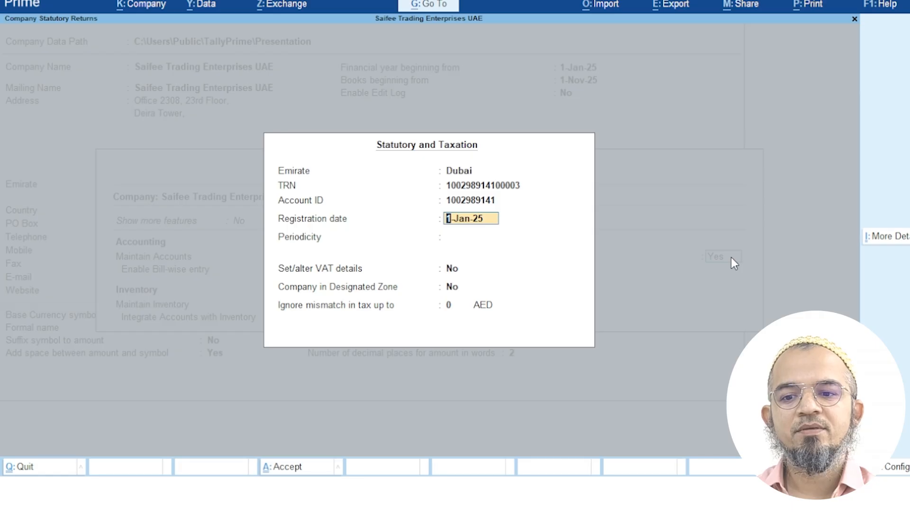
key(Return)
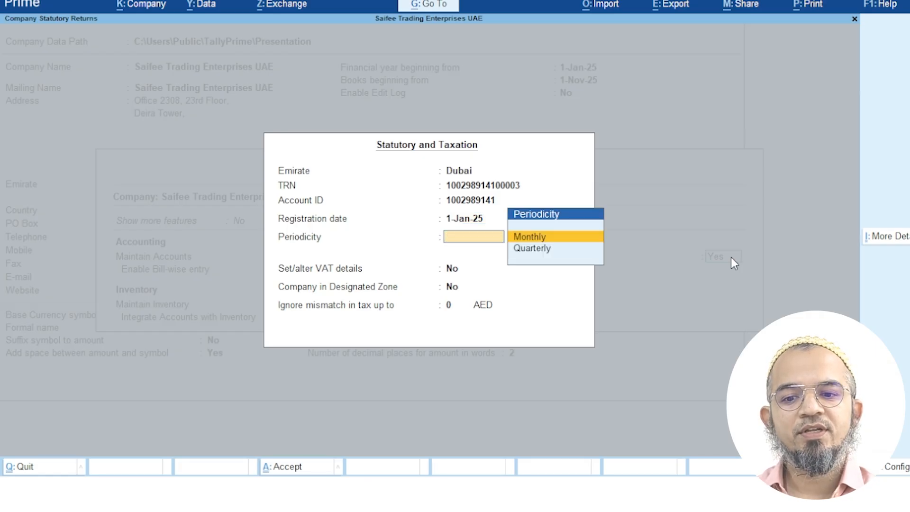
key(Down)
key(Return)
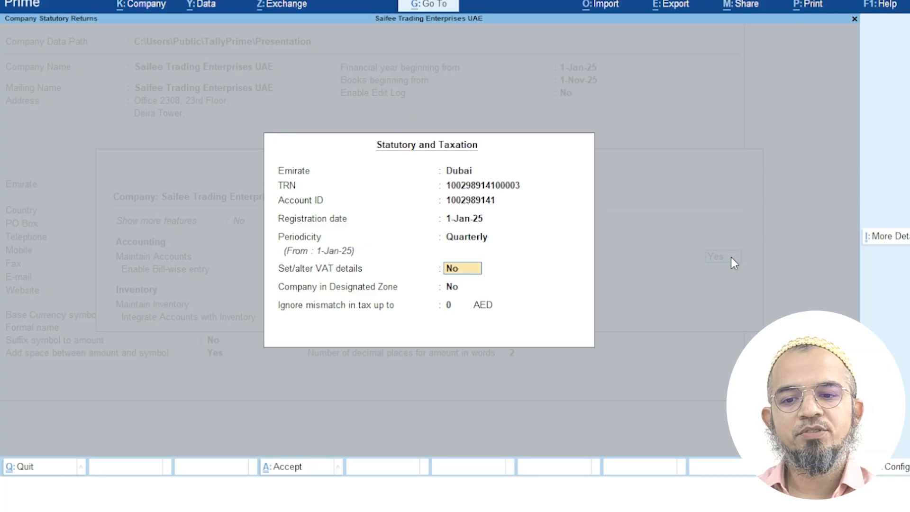
key(Return)
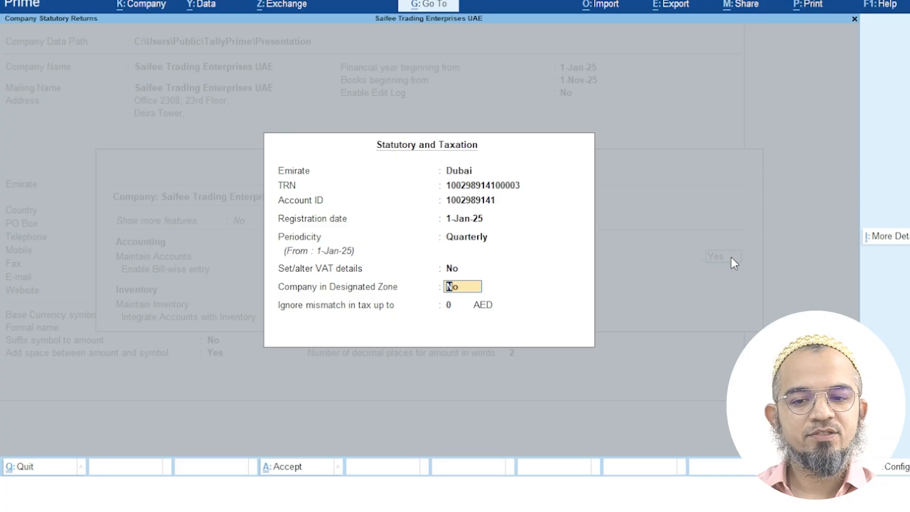
key(Return)
key(Return)
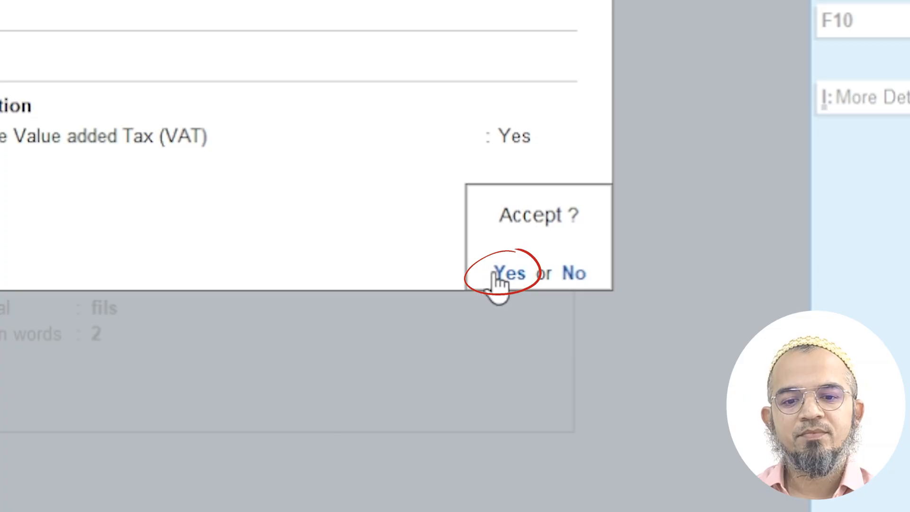
click(713, 324)
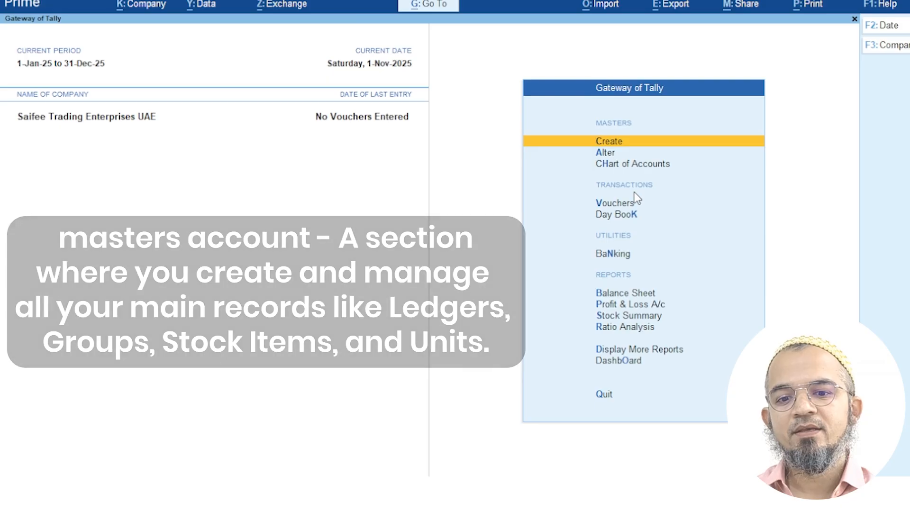
key(Down)
key(Down)
key(Down)
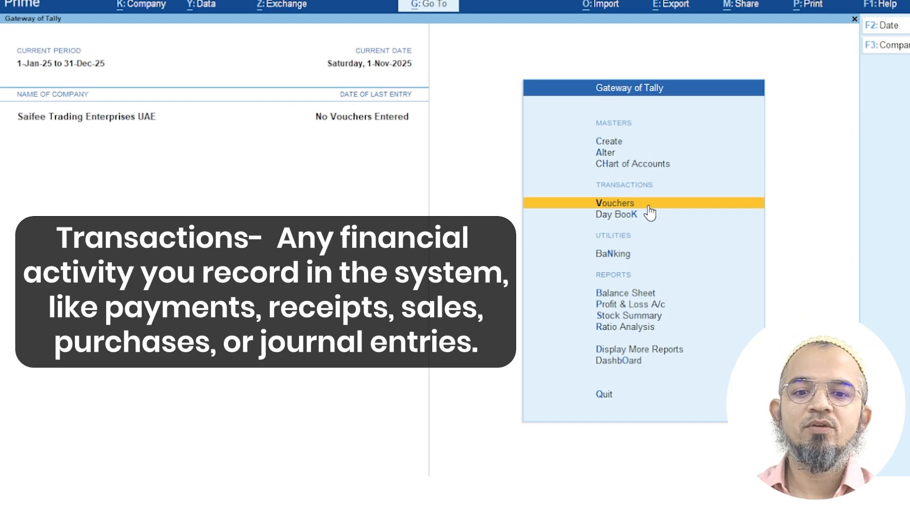
click(631, 216)
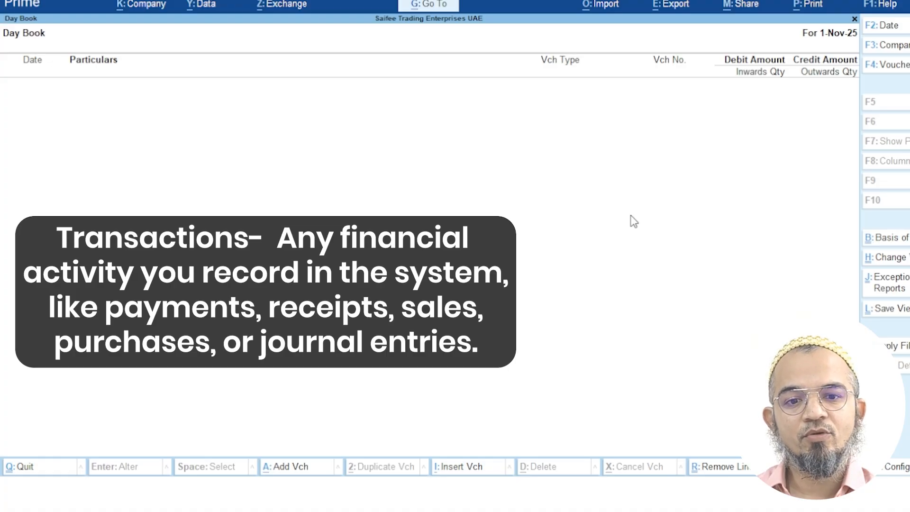
key(Escape)
key(Escape)
key(Escape)
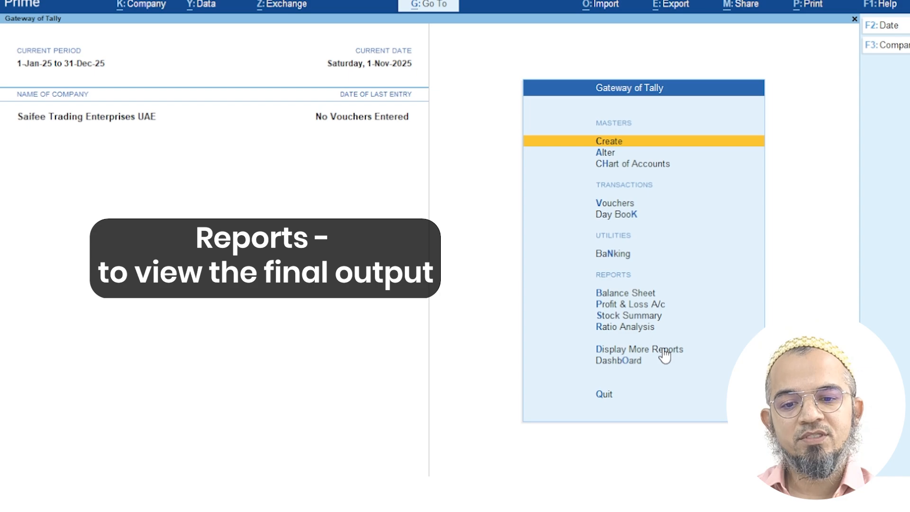
Check the Day Book, then open Master Creation from Gateway of Tally
click(431, 5)
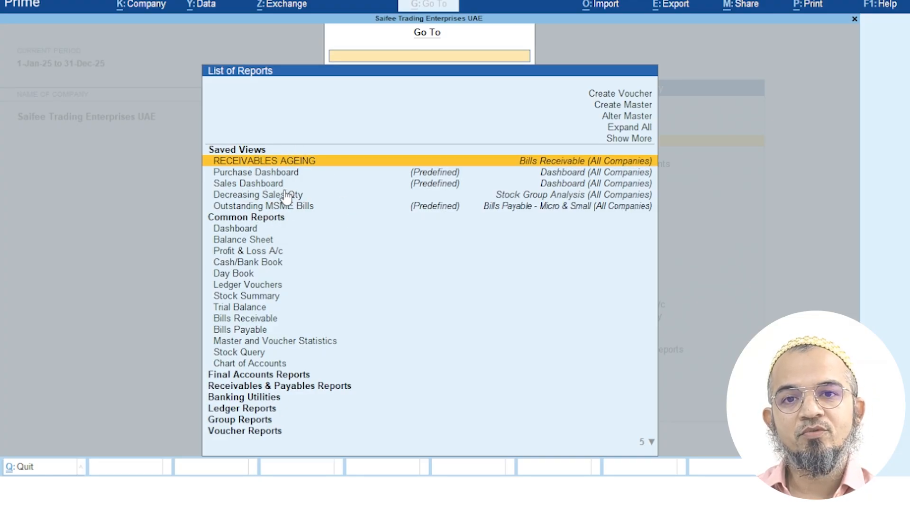
key(Escape)
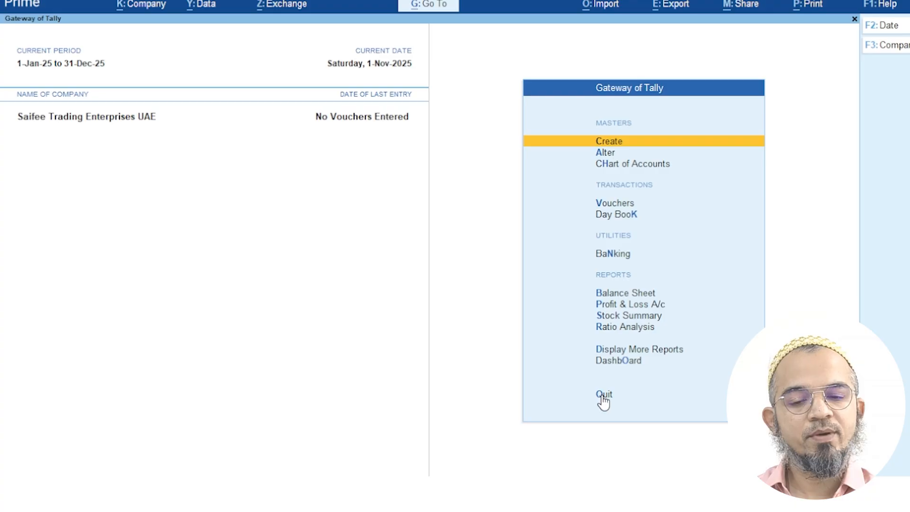
click(630, 216)
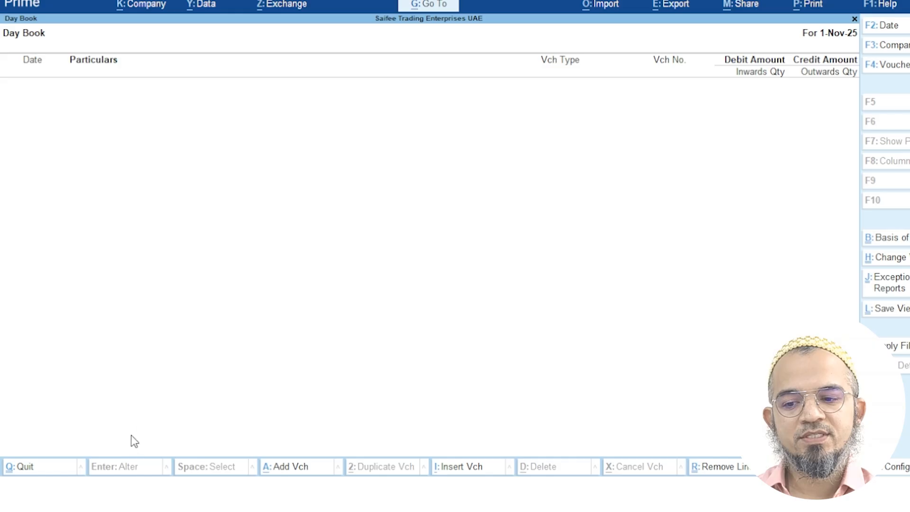
click(61, 472)
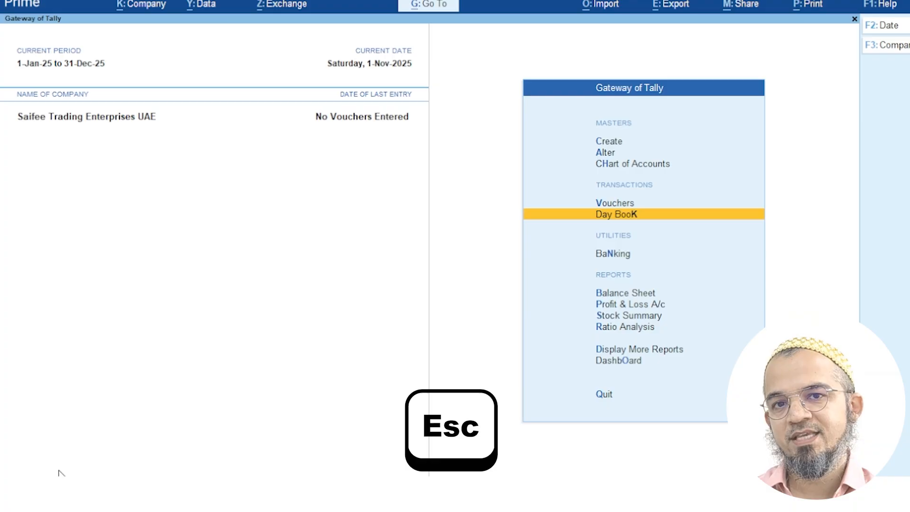
click(620, 144)
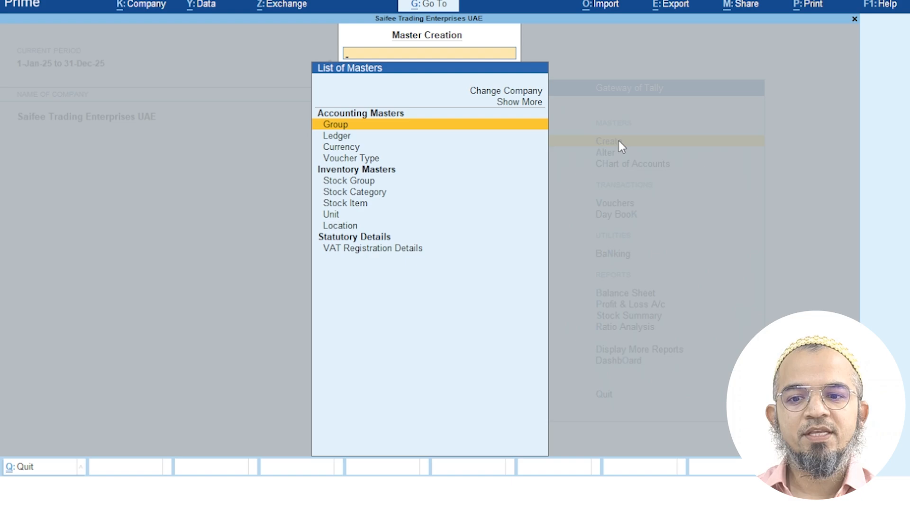
Create a ledger named Sales under Sales Accounts and save it
click(346, 137)
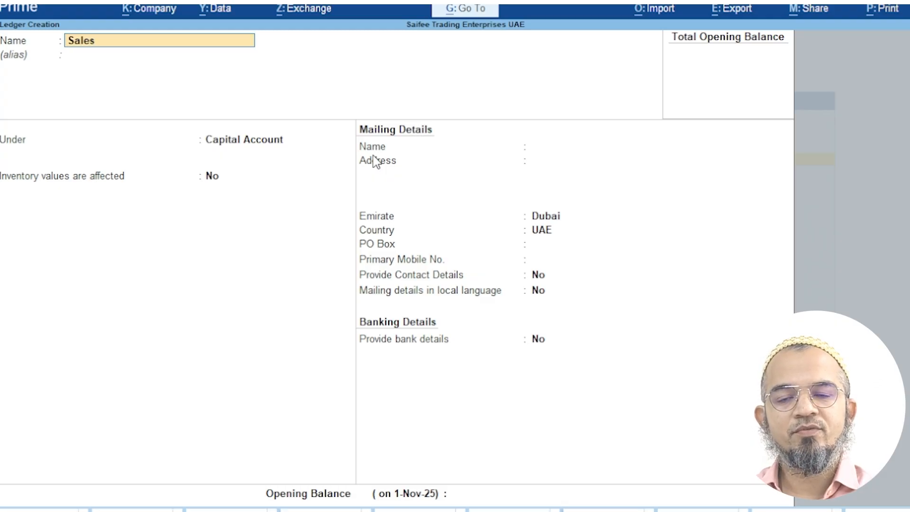
key(Return)
key(Return)
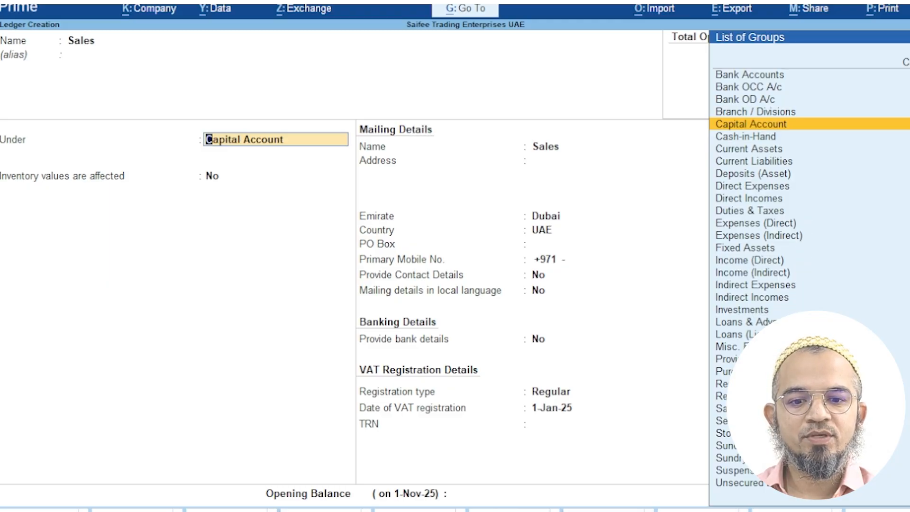
click(753, 410)
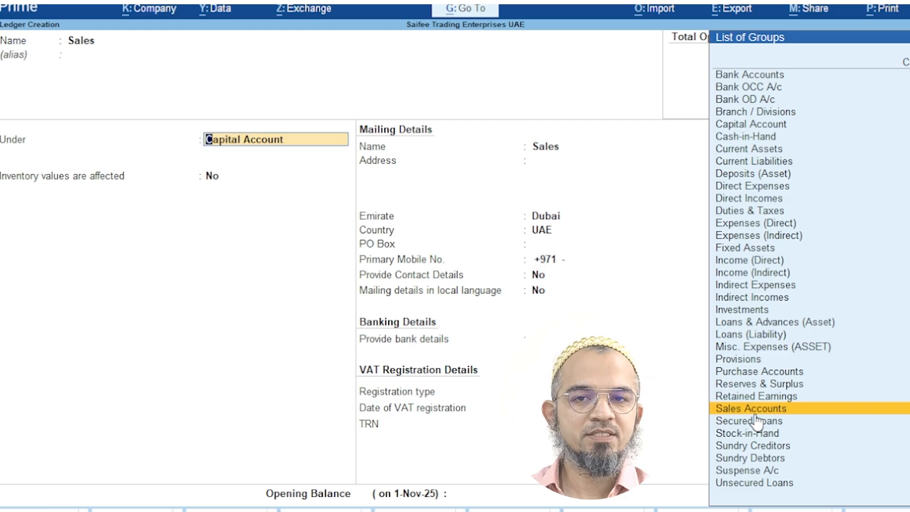
click(754, 410)
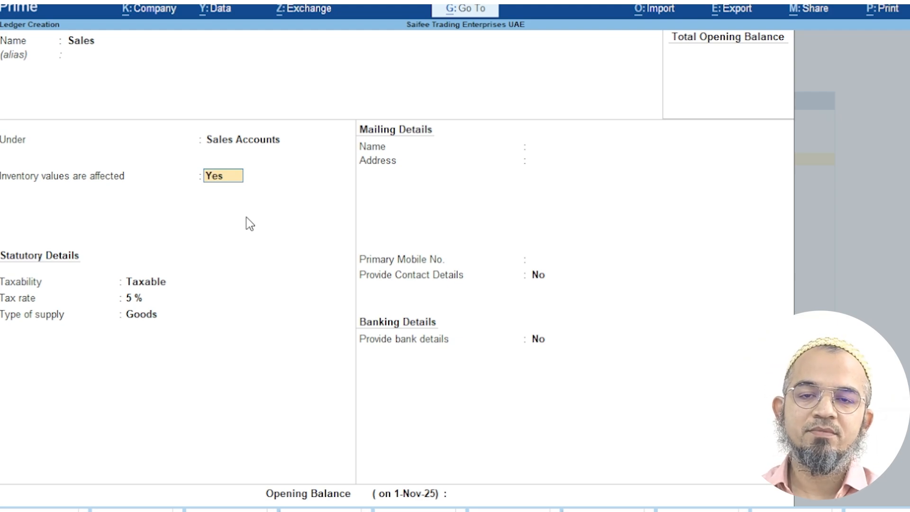
key(Return)
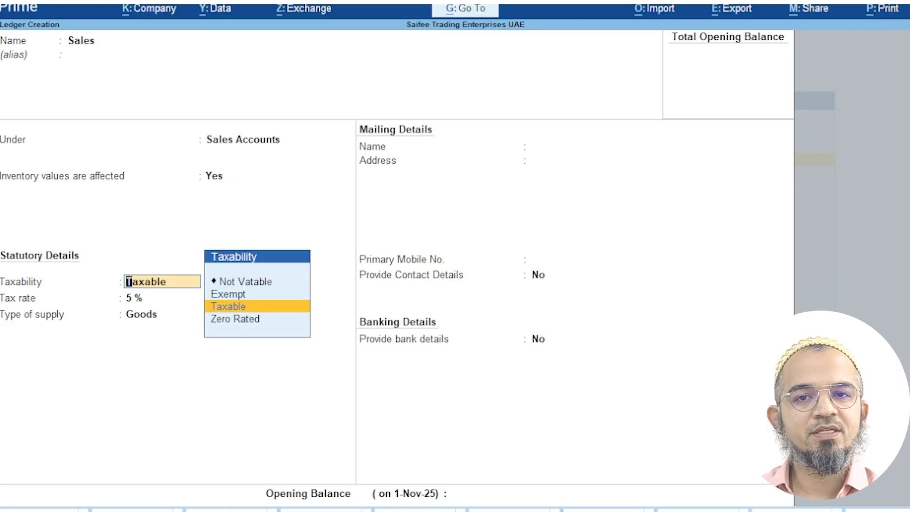
key(ctrl+a)
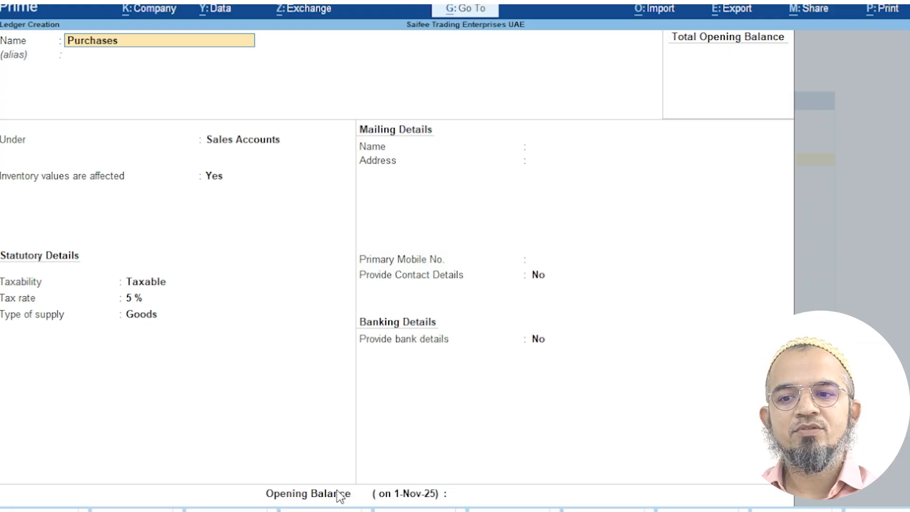
Create a ledger named Purchases under Purchase Accounts and save it
key(Return)
key(Return)
text(Pur)
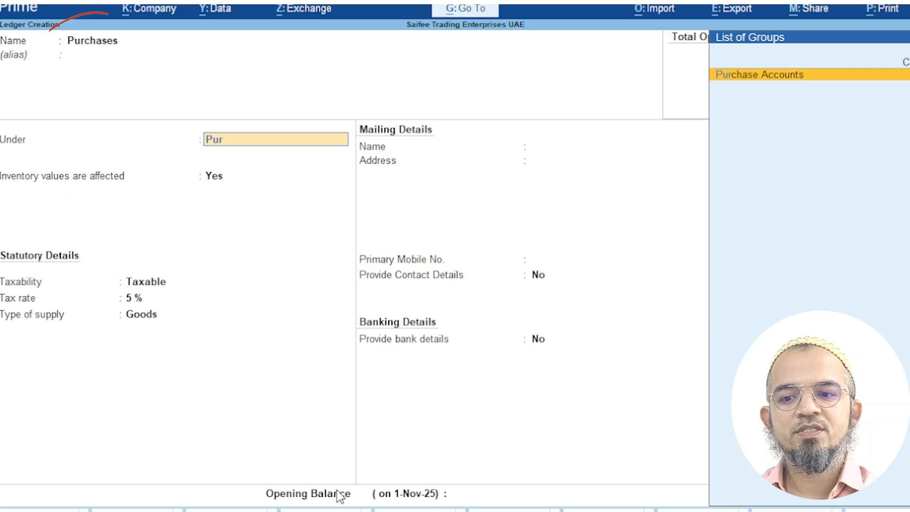
key(Return)
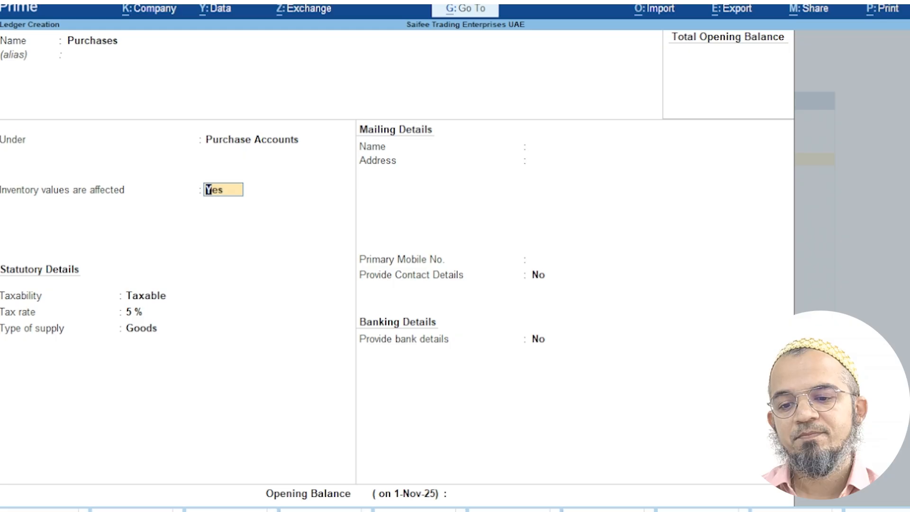
key(ctrl+a)
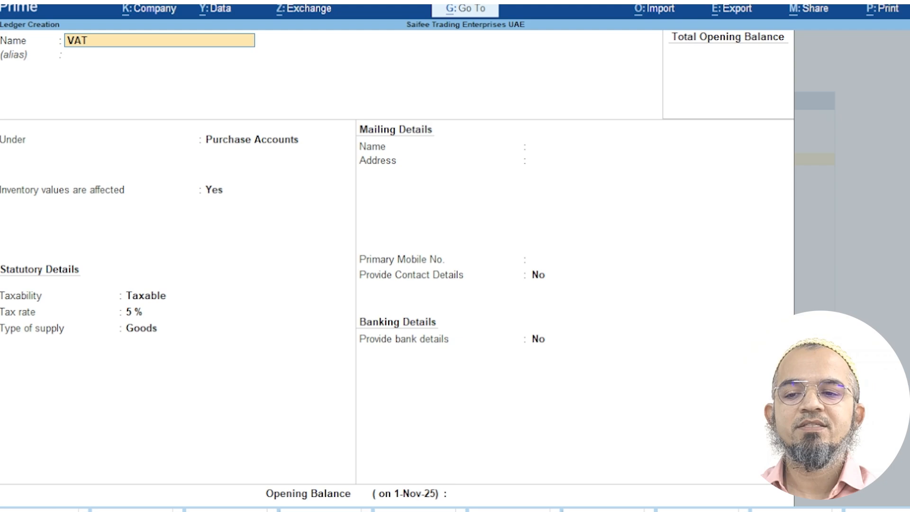
Save a VAT ledger under Duties & Taxes with duty type VAT, then exit ledger creation
key(Return)
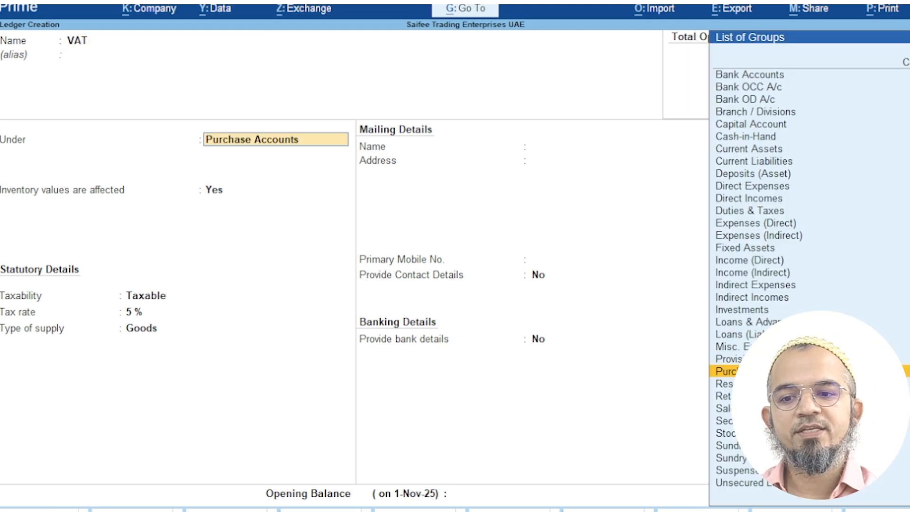
text(Tax)
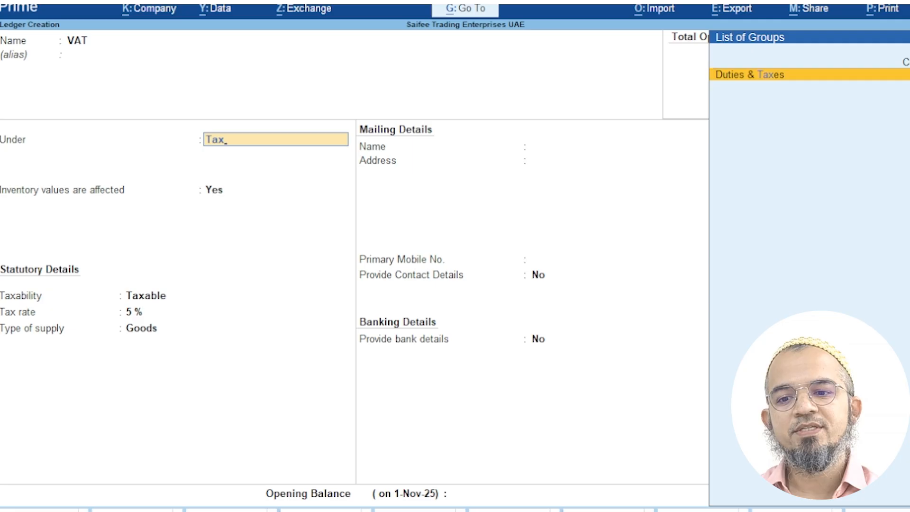
key(Return)
key(Down)
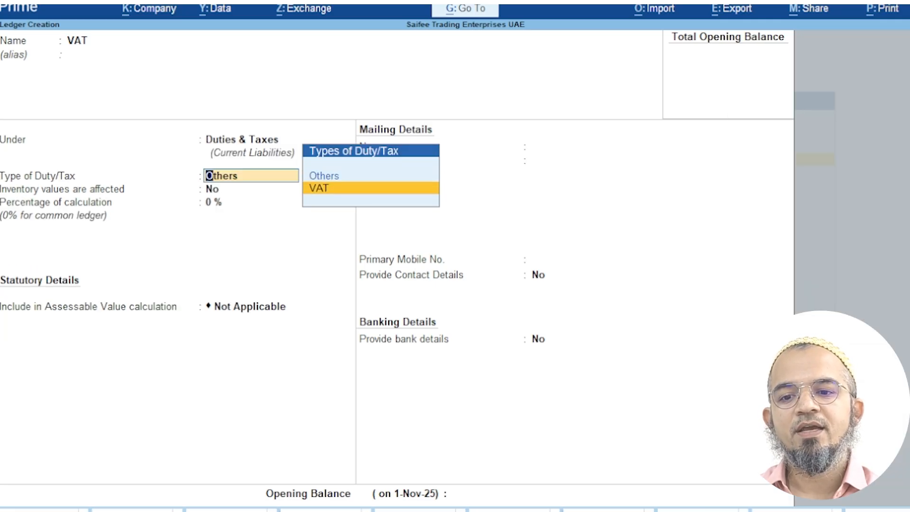
click(331, 189)
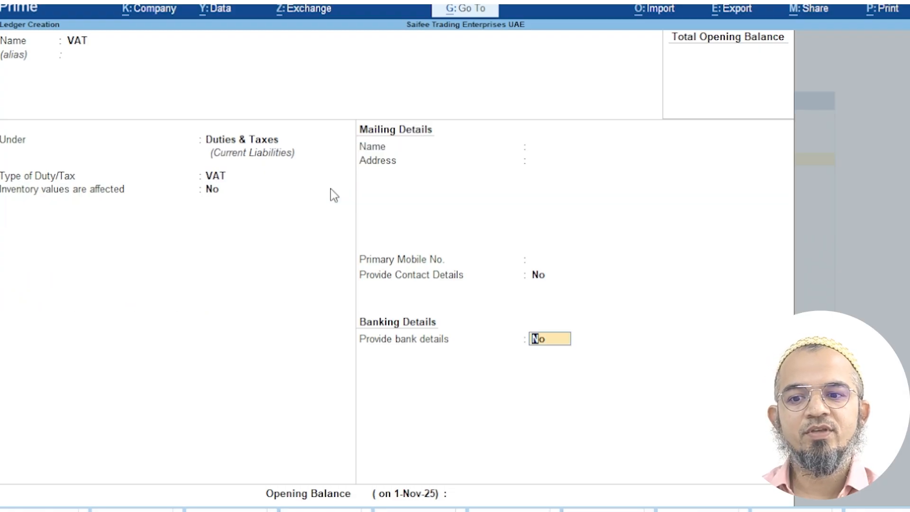
key(Return)
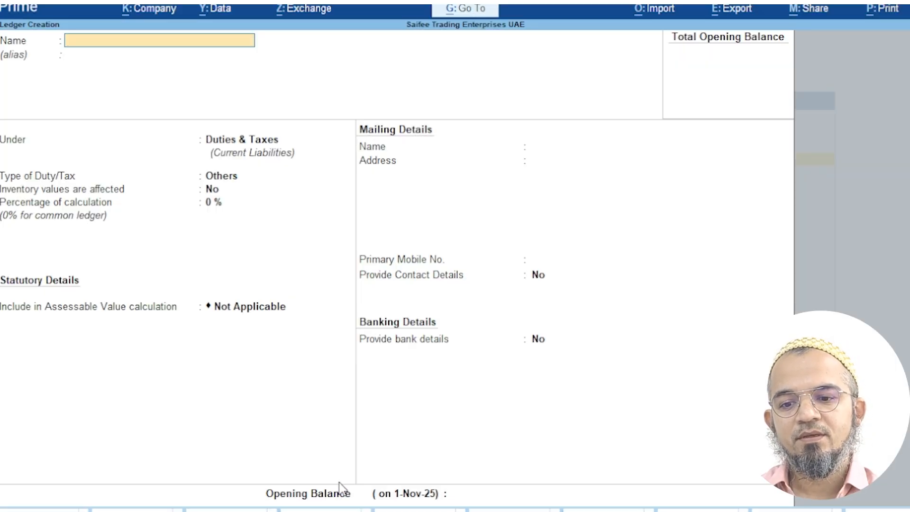
key(Escape)
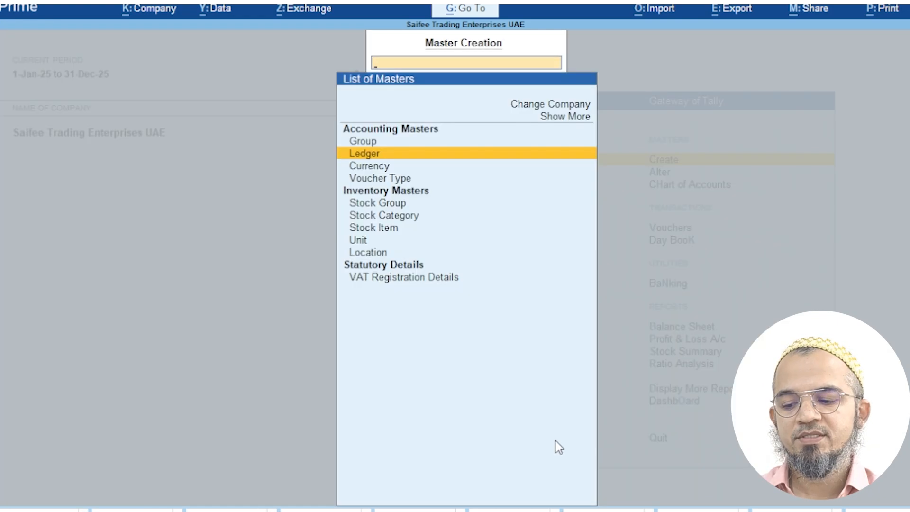
Open Stock Item Creation and enter the item name Fevicol Tube 5ml with no alias
key(Escape)
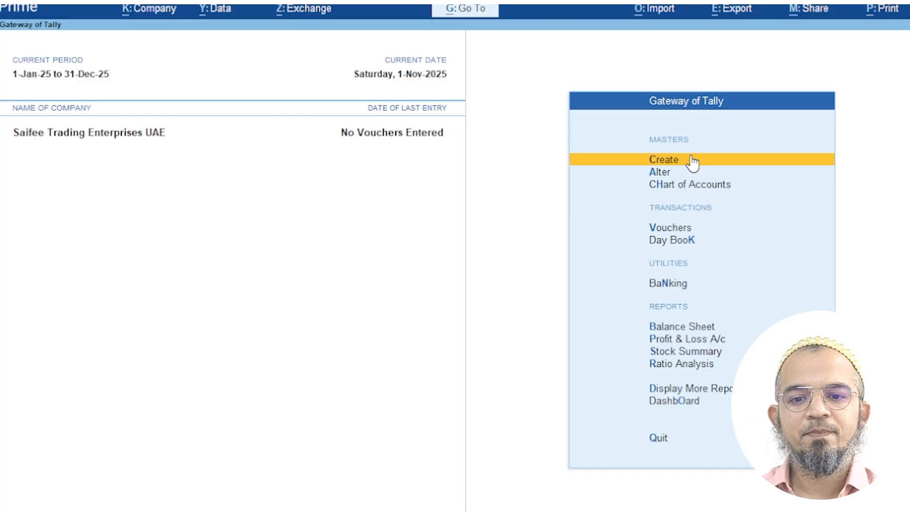
click(665, 161)
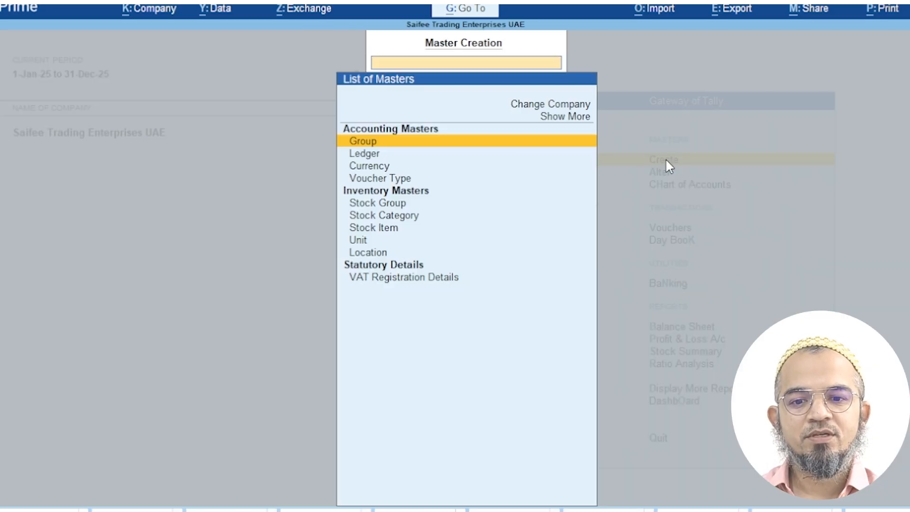
click(398, 233)
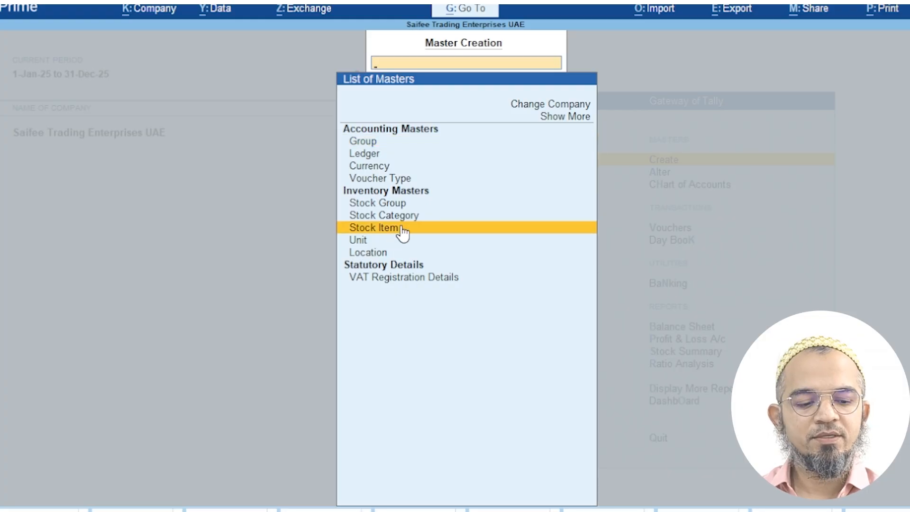
click(402, 232)
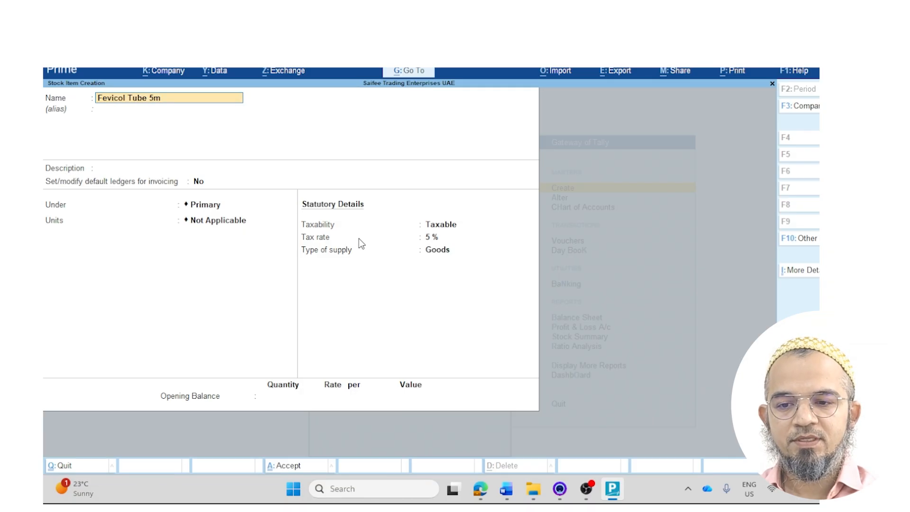
key(Return)
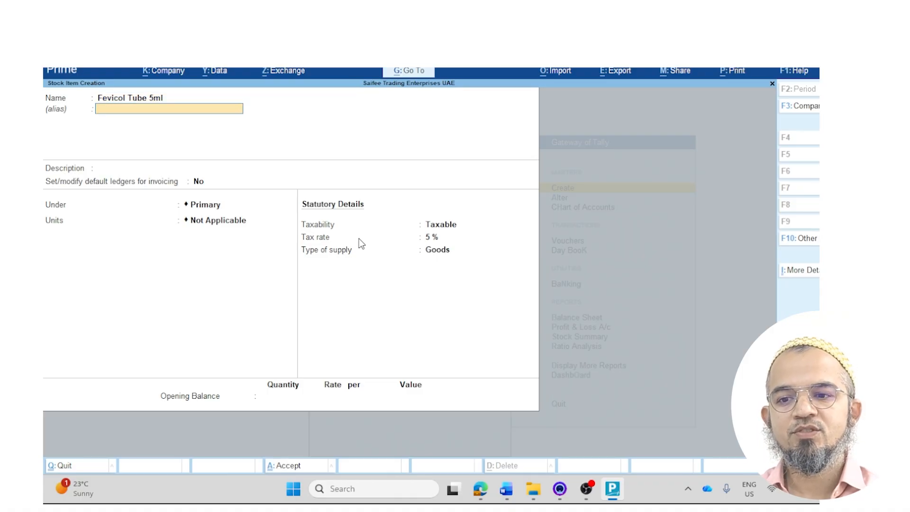
key(Return)
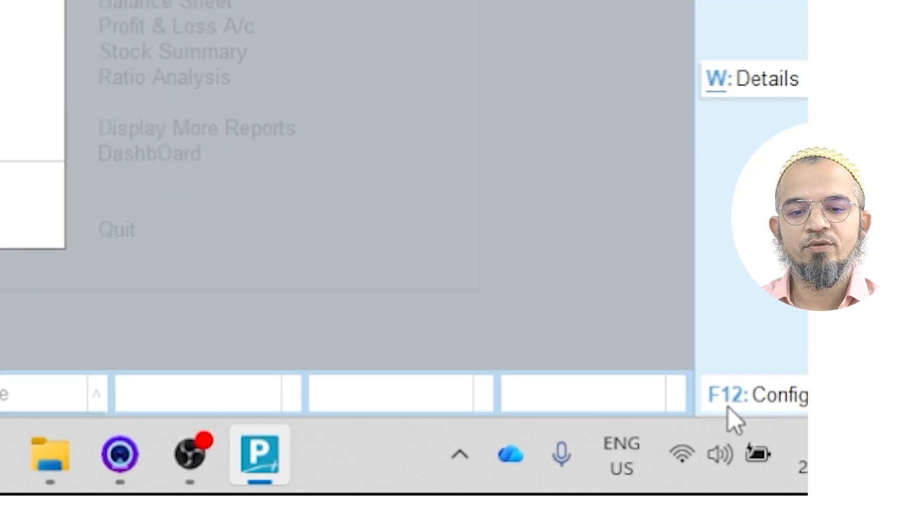
In stock item Configuration, set Provide Part No. to Yes and Provide Descriptions to No
click(730, 407)
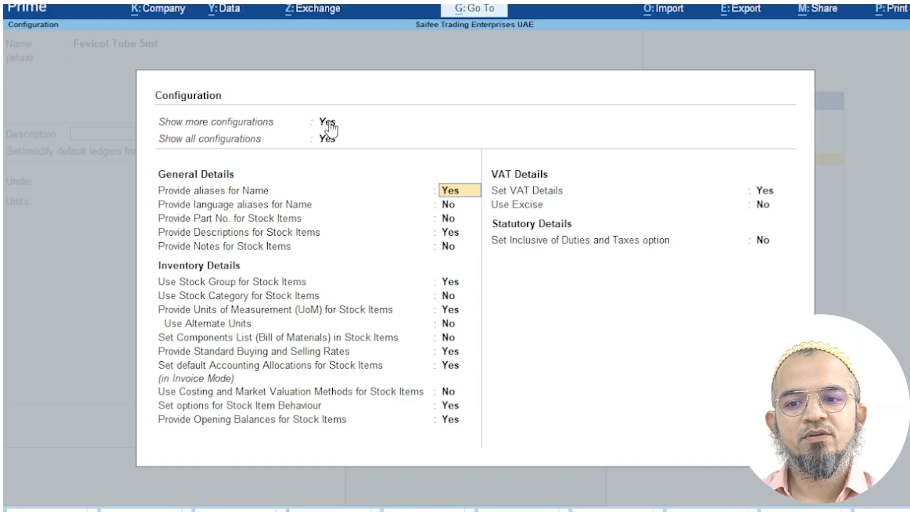
click(330, 124)
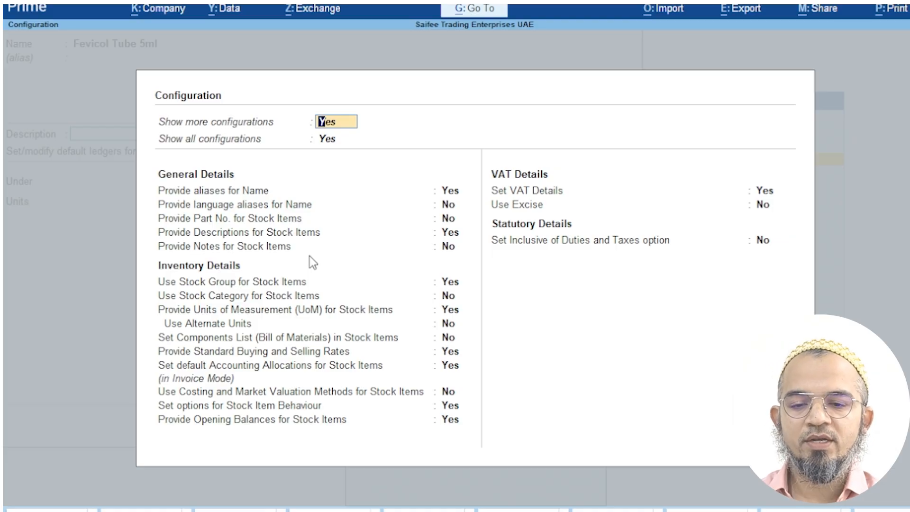
click(450, 219)
text(y)
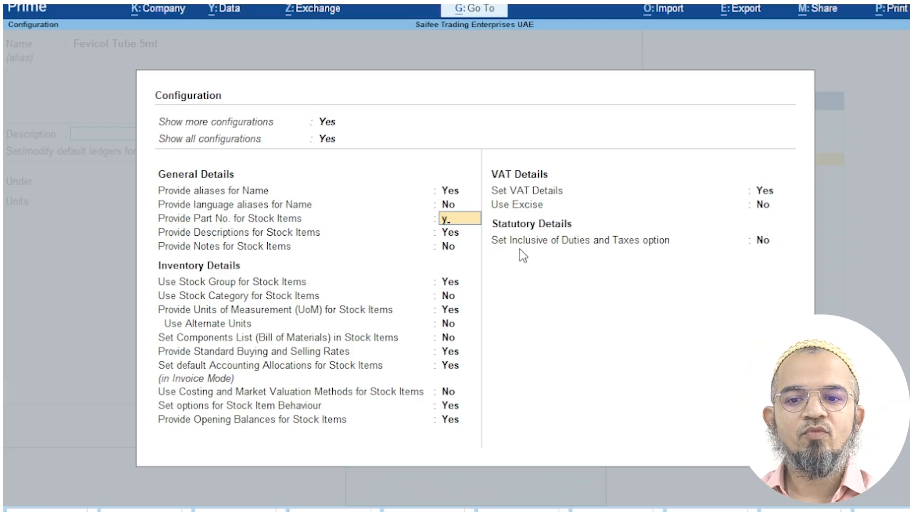
key(Return)
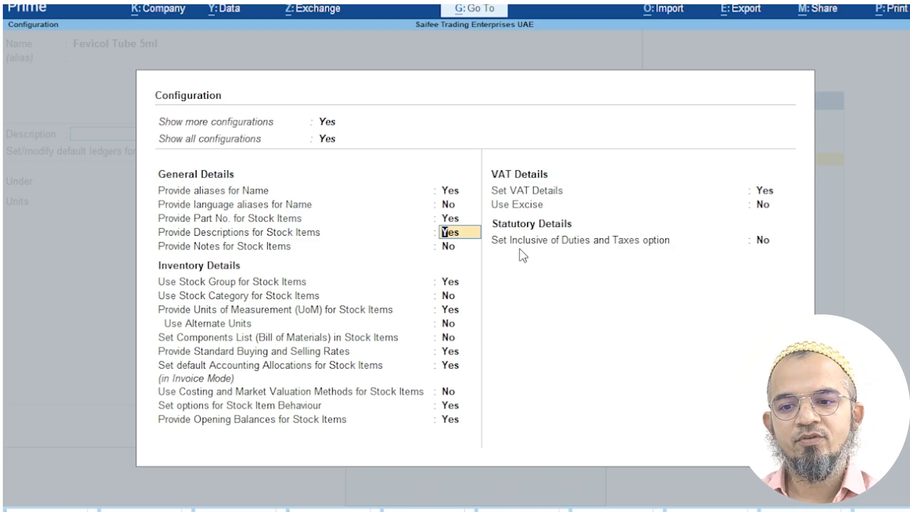
text(n)
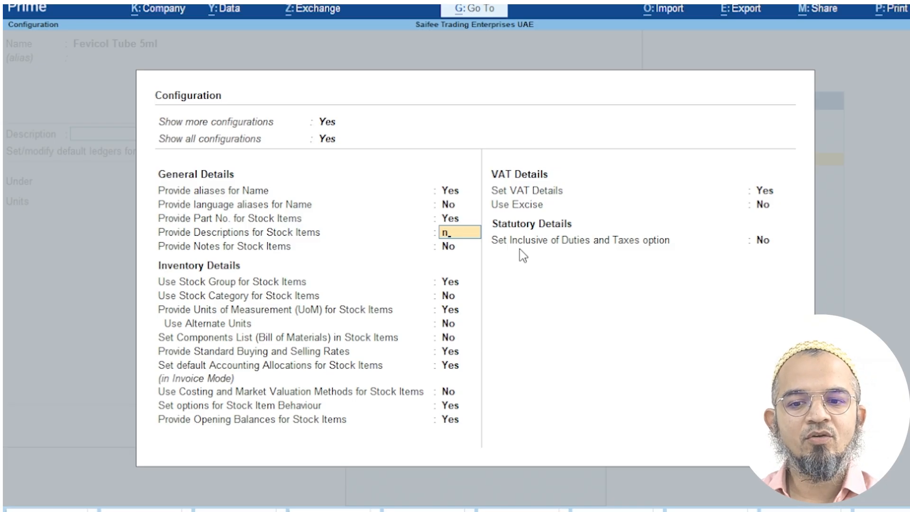
key(Return)
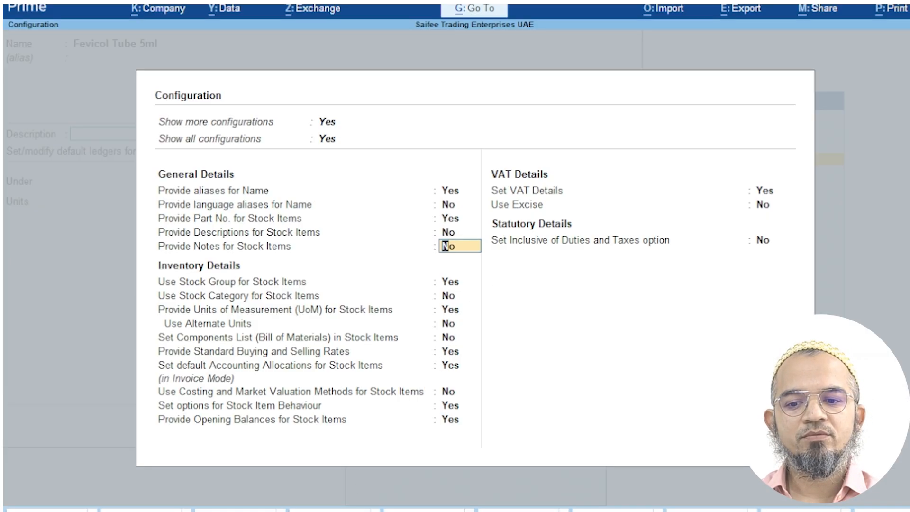
Keep Fevicol Tube 5ml under Primary and start creating a new unit from the Units list
key(Return)
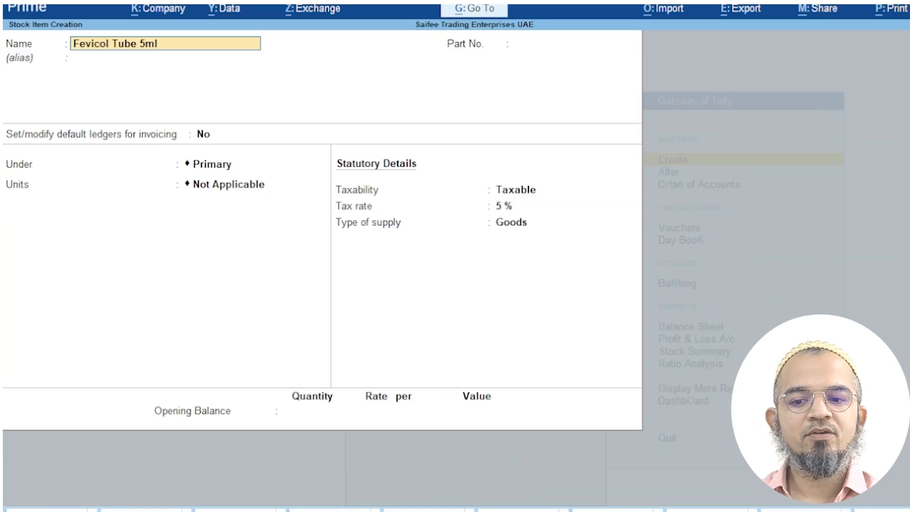
key(Return)
key(Return)
key(Return)
key(Return)
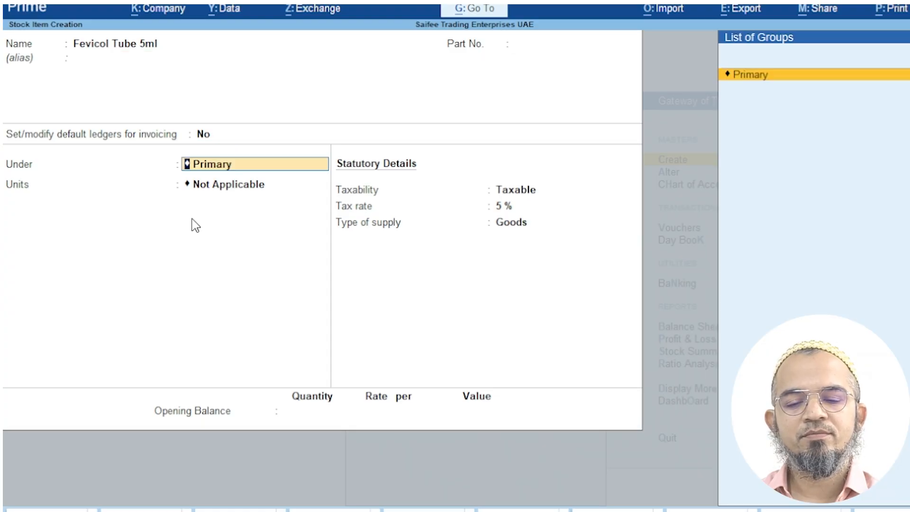
click(754, 78)
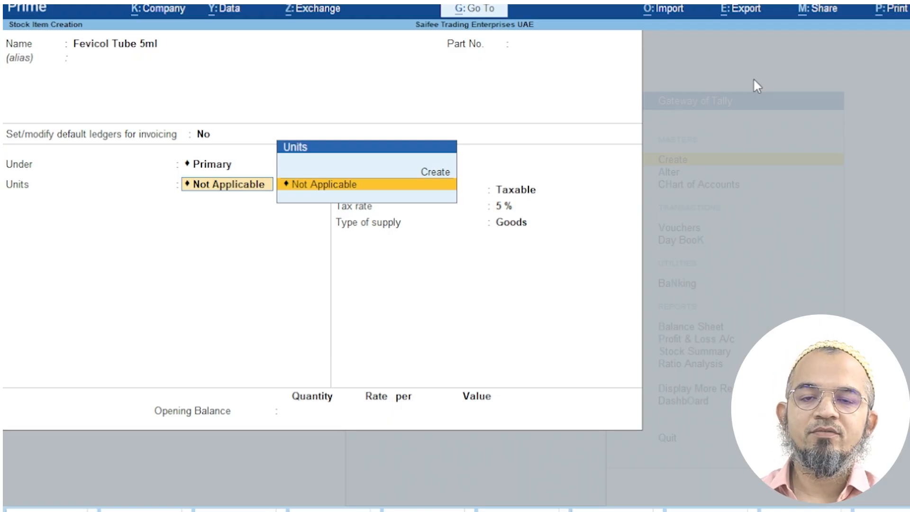
key(Up)
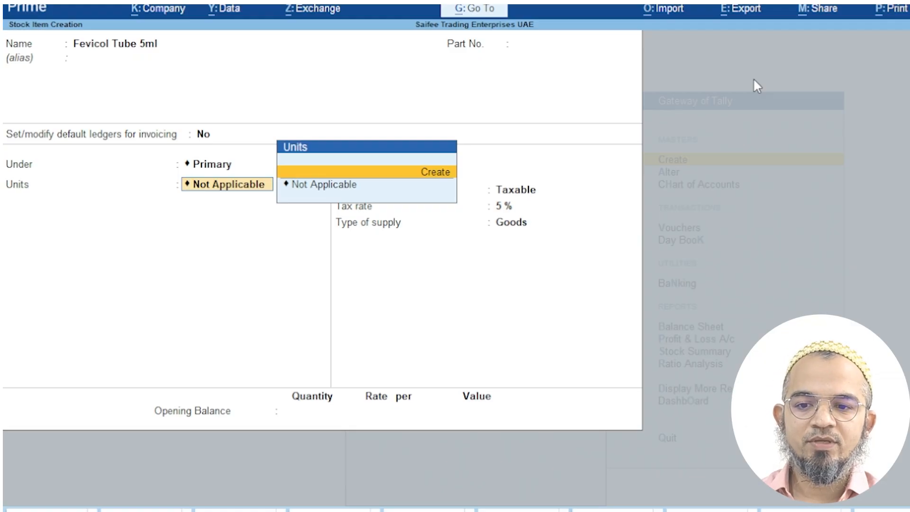
key(Return)
Create unit Pcs (Pieces, 0 decimals) and save Fevicol Tube 5ml with it
text(Pcs)
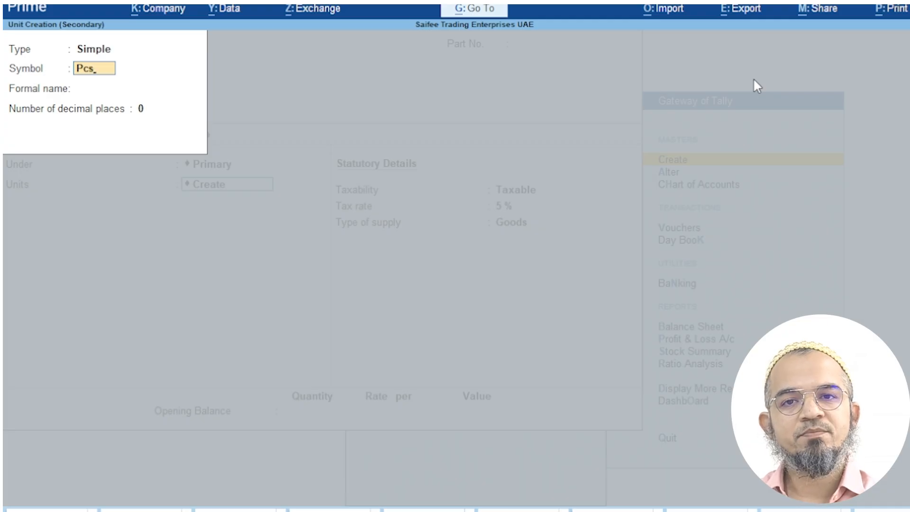
key(Return)
text(P)
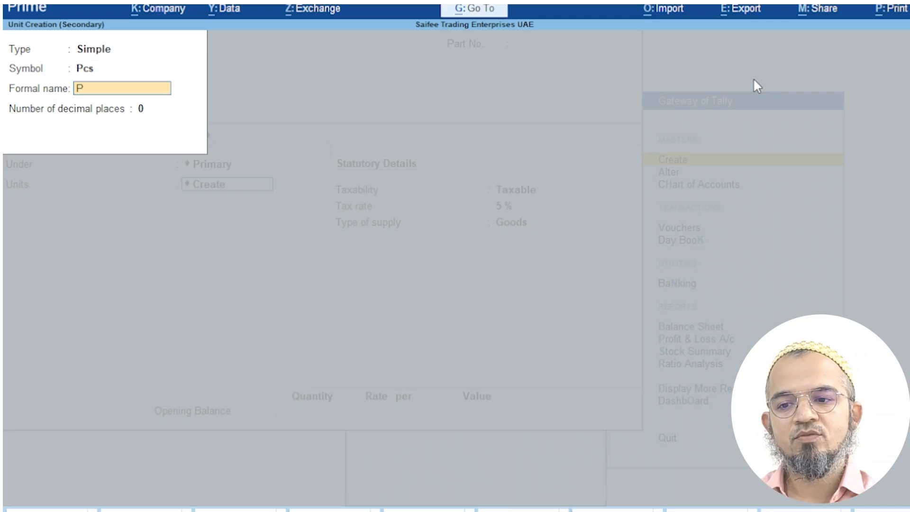
text(ieces)
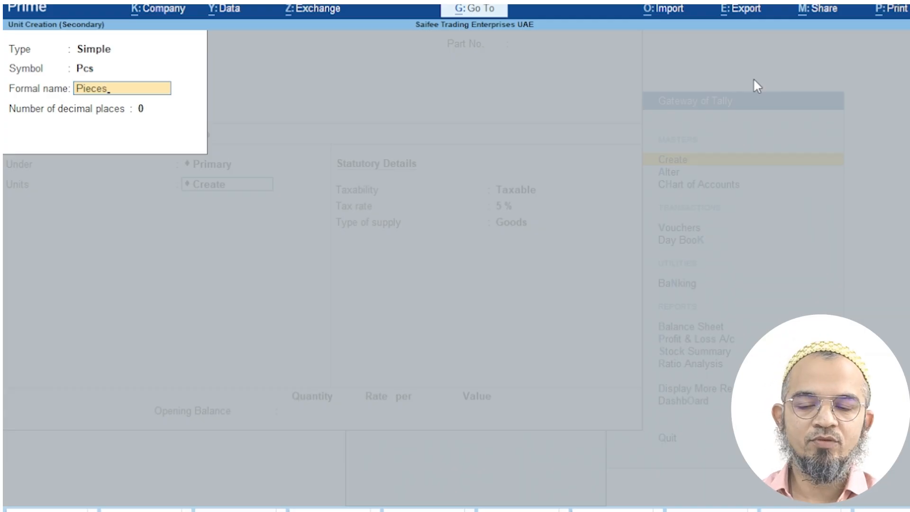
click(142, 111)
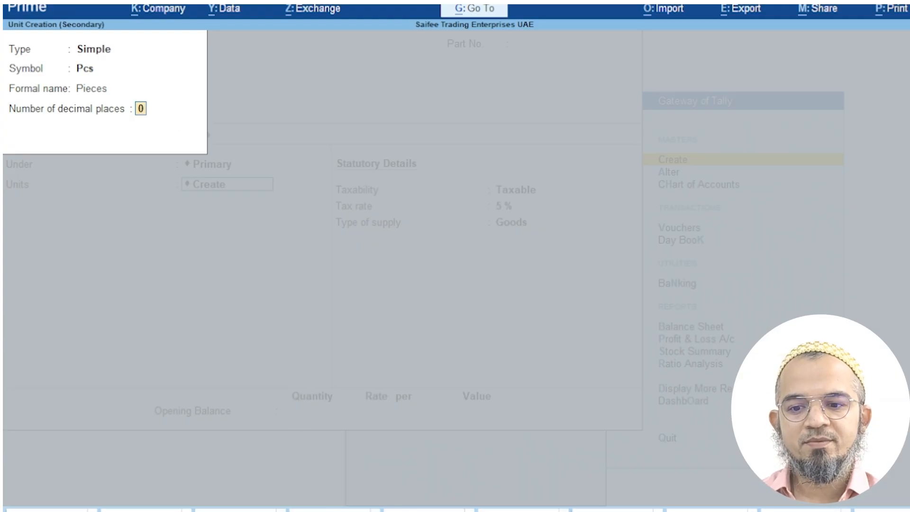
key(Return)
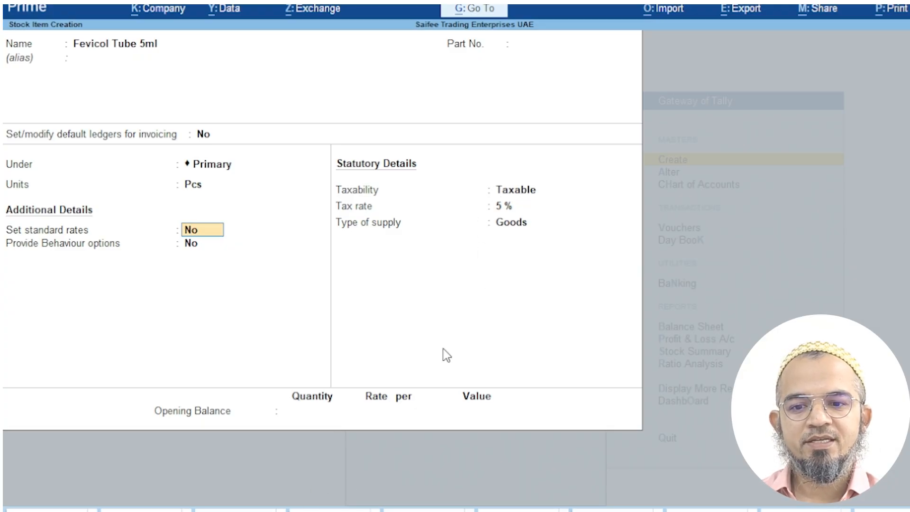
click(345, 510)
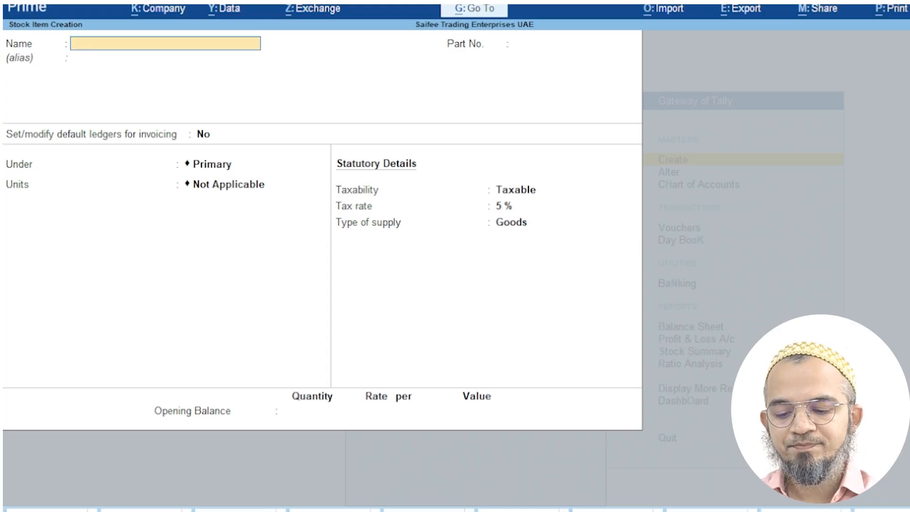
Enter a new stock item WD40 under Primary with unit Pcs, then bring up Configuration
text(WD40)
key(Return)
key(Return)
key(Return)
key(Return)
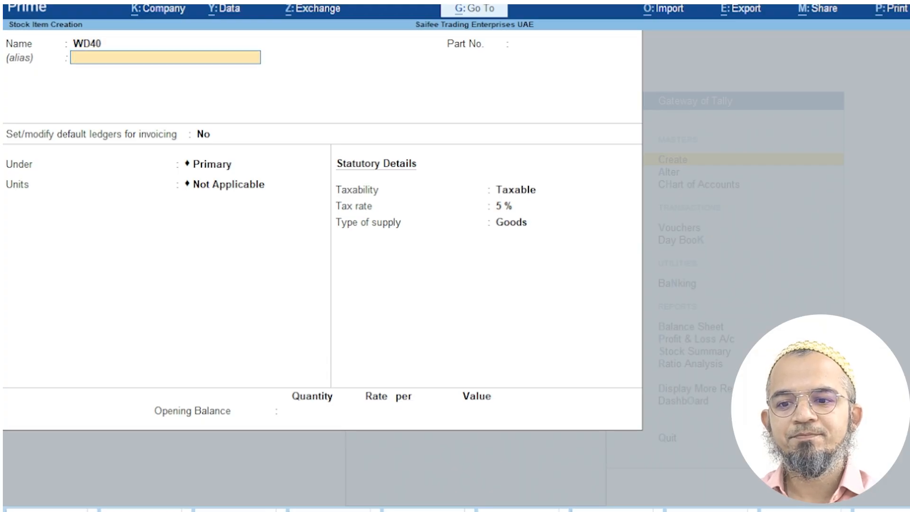
key(Down)
key(Return)
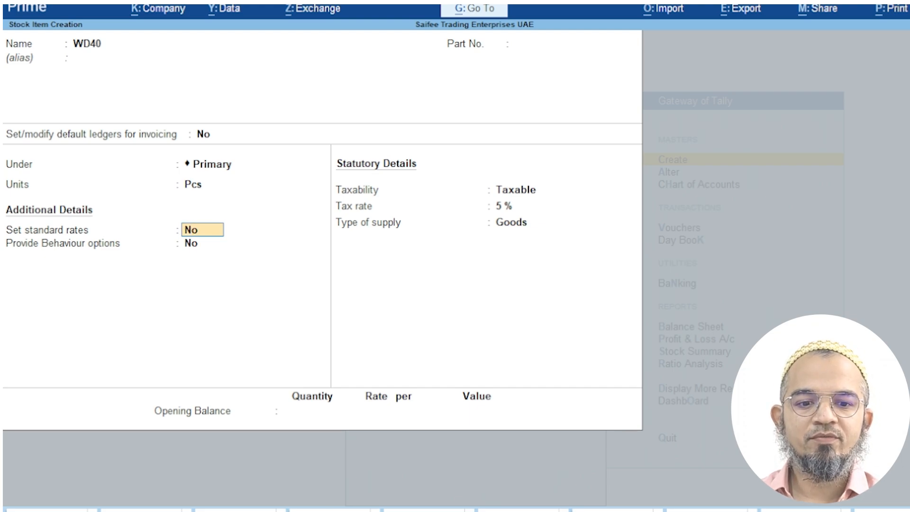
key(F12)
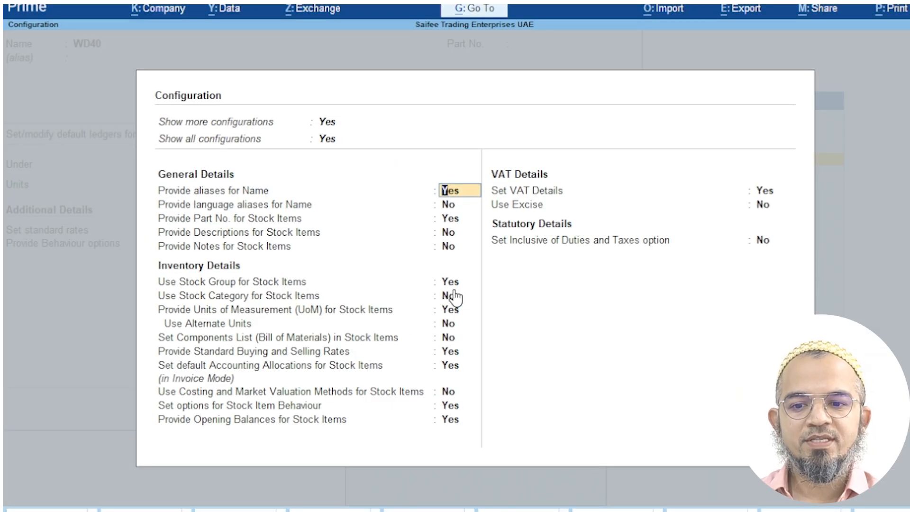
Clear the Provide Standard Buying and Selling Rates value and close Configuration
click(450, 351)
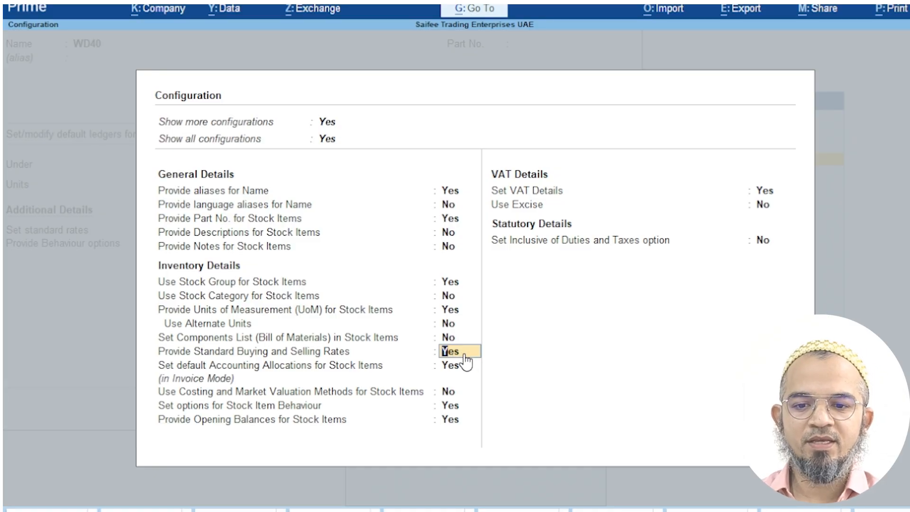
key(BackSpace)
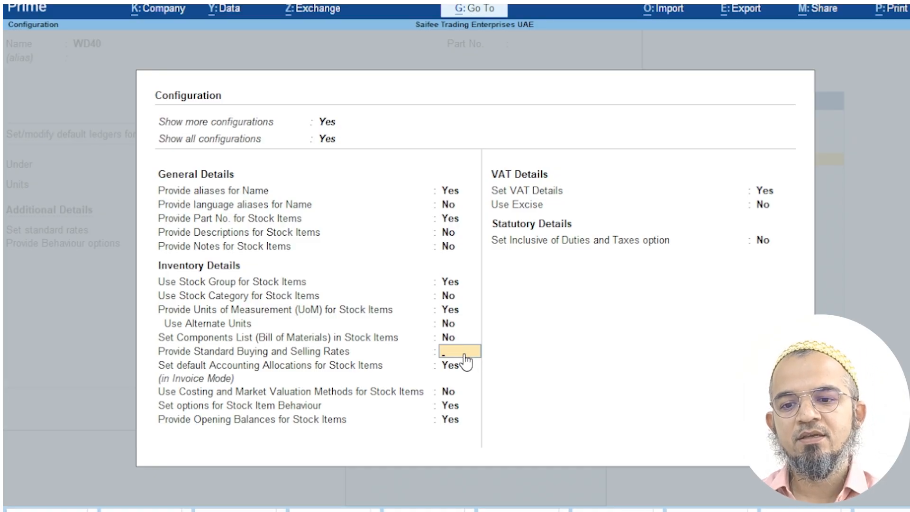
key(Escape)
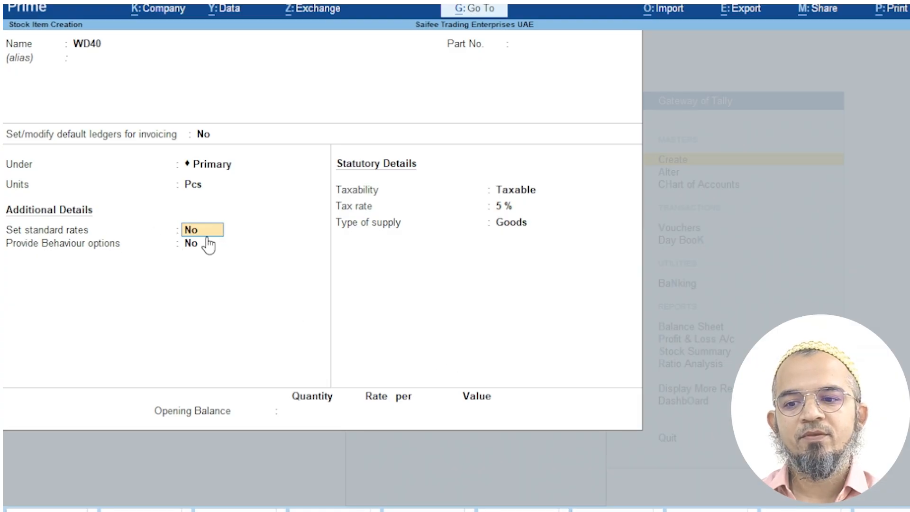
Enable standard rates for WD40: cost 40 and selling price 50 from 1-Nov-25
text(y)
key(Return)
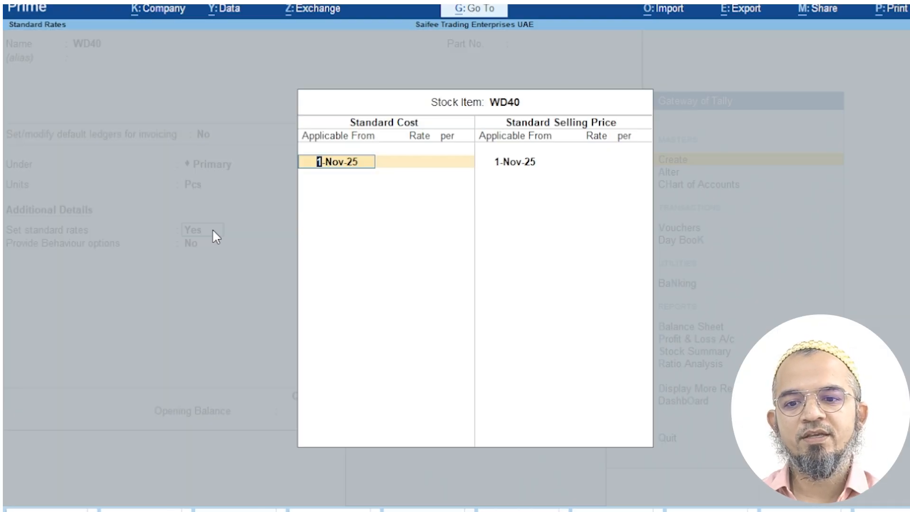
click(408, 163)
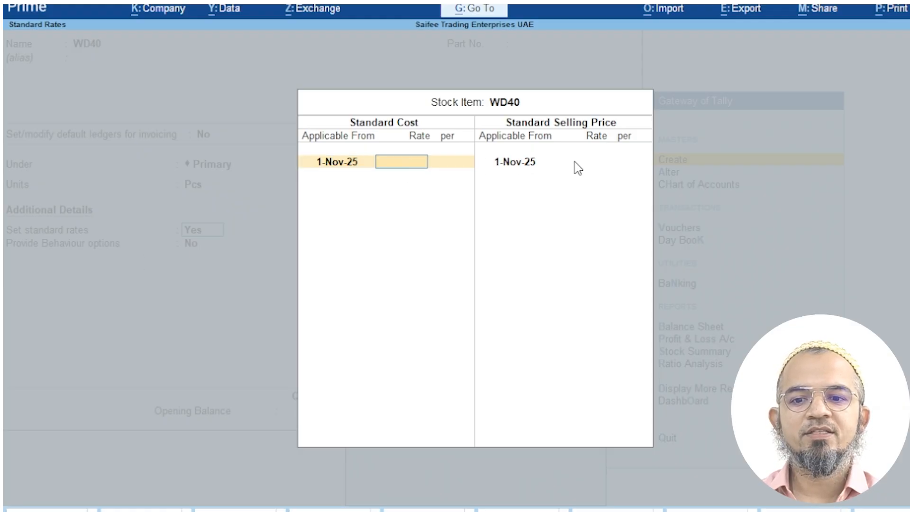
click(583, 163)
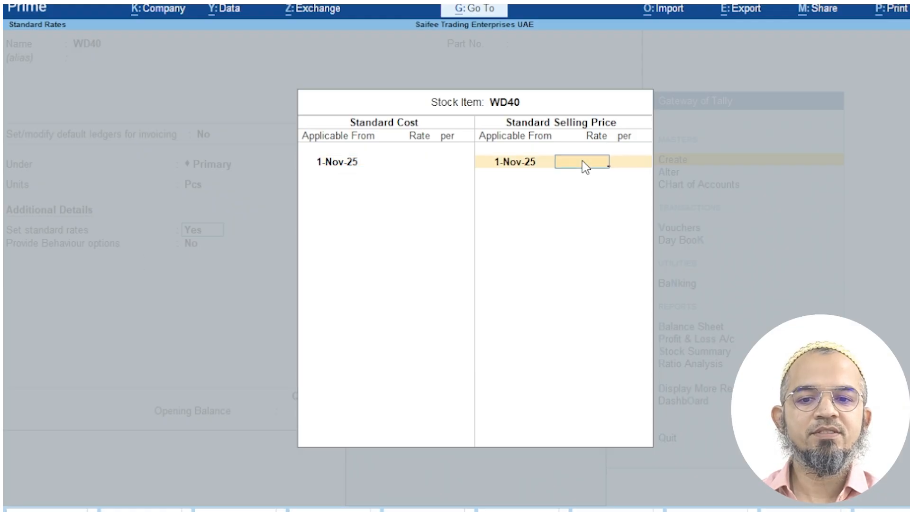
text(50)
key(Return)
click(412, 165)
text(40)
key(Return)
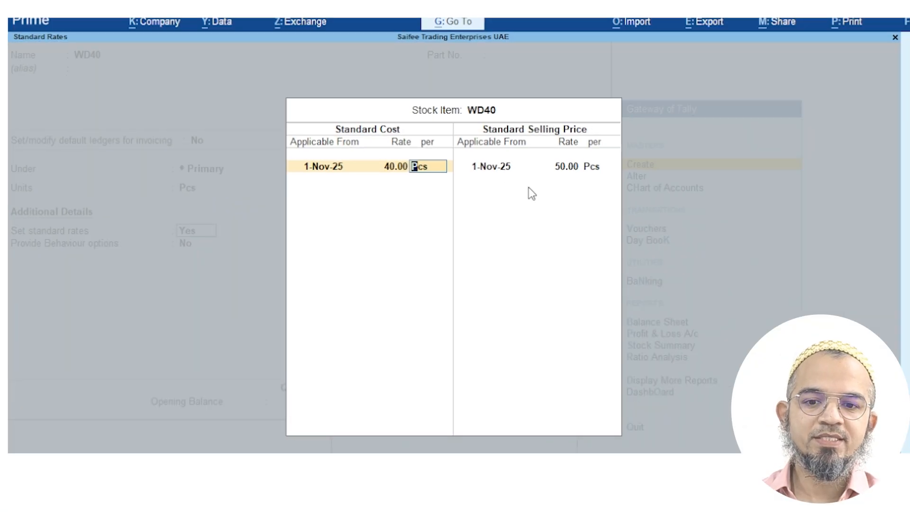
Add a selling price of 52 from 1-Jan-26 and save the WD40 item
click(578, 168)
key(Return)
key(Return)
text(1.1.26)
key(Return)
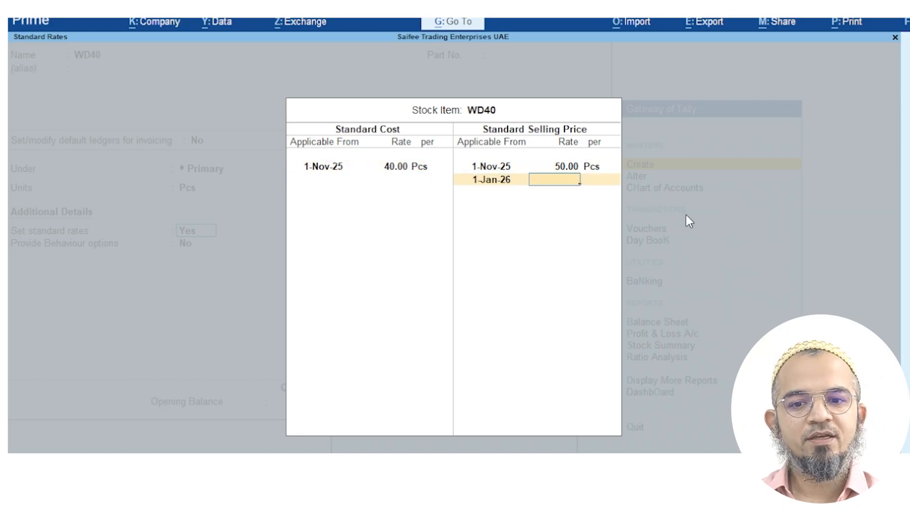
text(52)
key(Return)
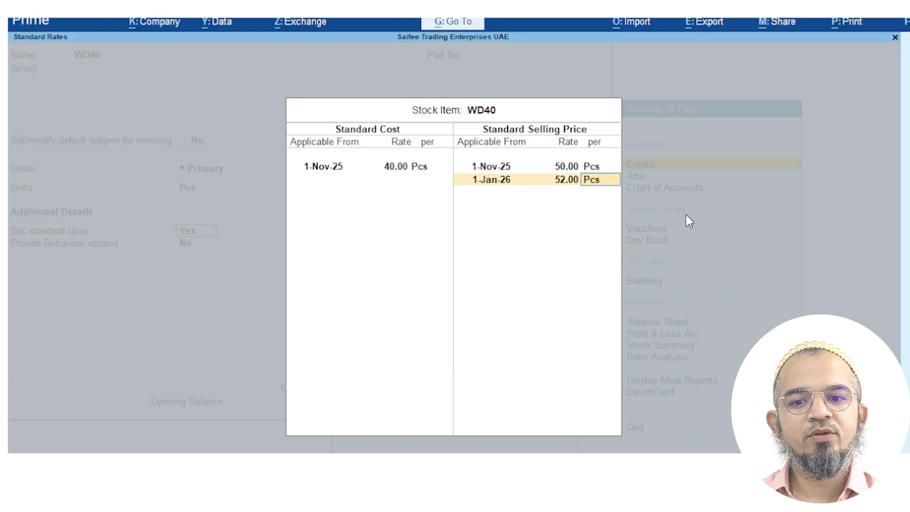
key(Return)
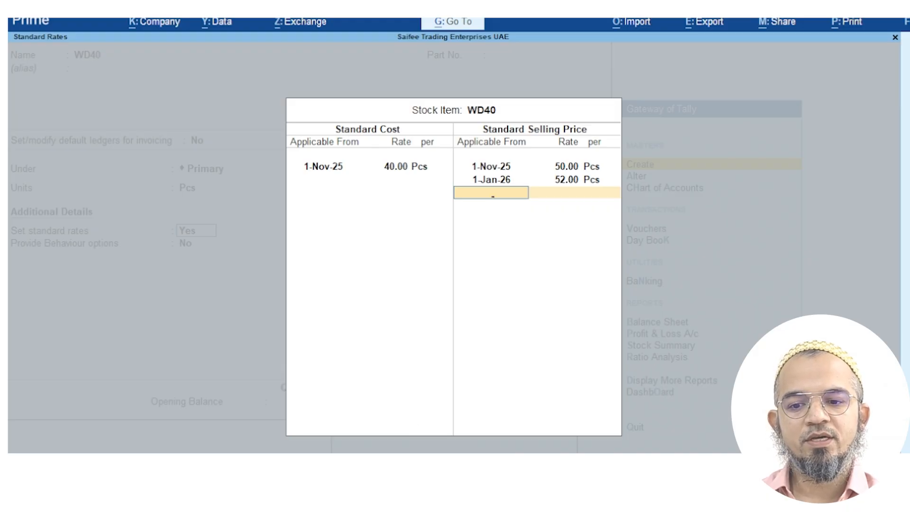
key(Return)
key(Return)
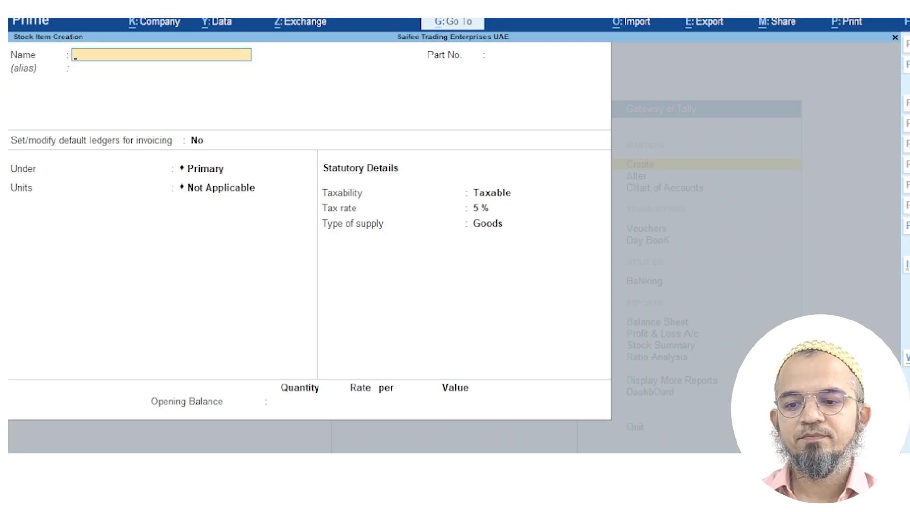
Back out to Gateway of Tally and open Accounting Voucher Creation with a blank Payment voucher
key(Escape)
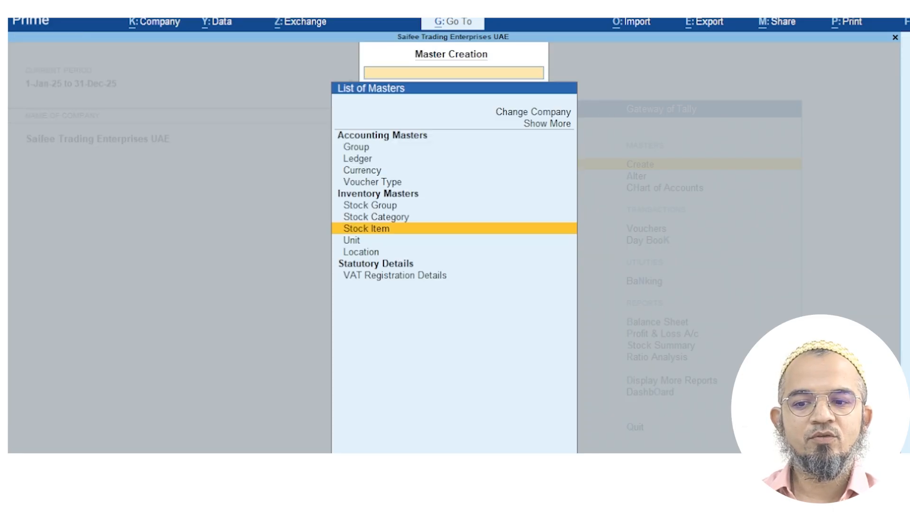
key(Escape)
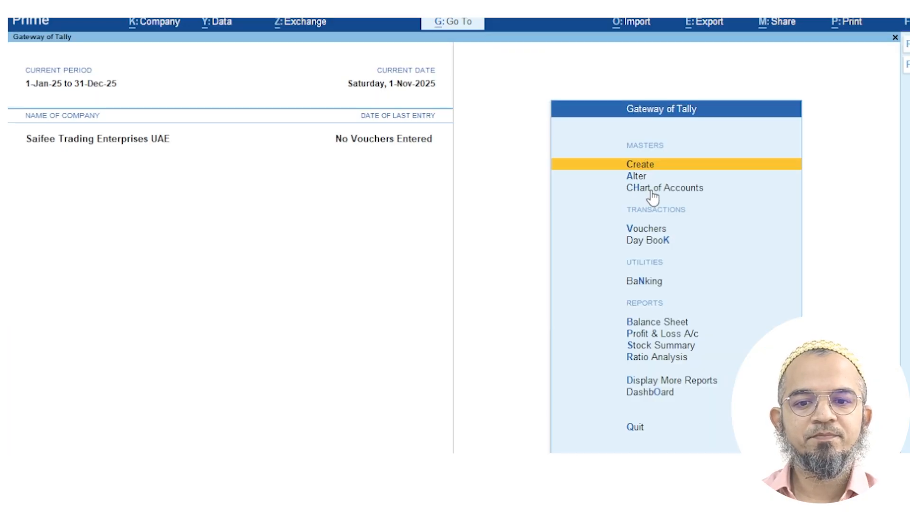
click(668, 229)
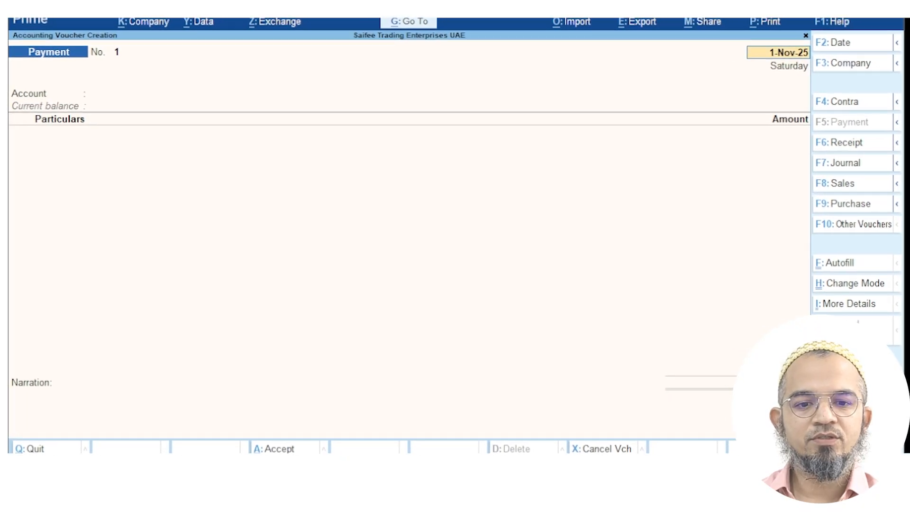
Switch to a Purchase voucher dated 1-Nov-25 and enter supplier invoice number S123-45
click(898, 205)
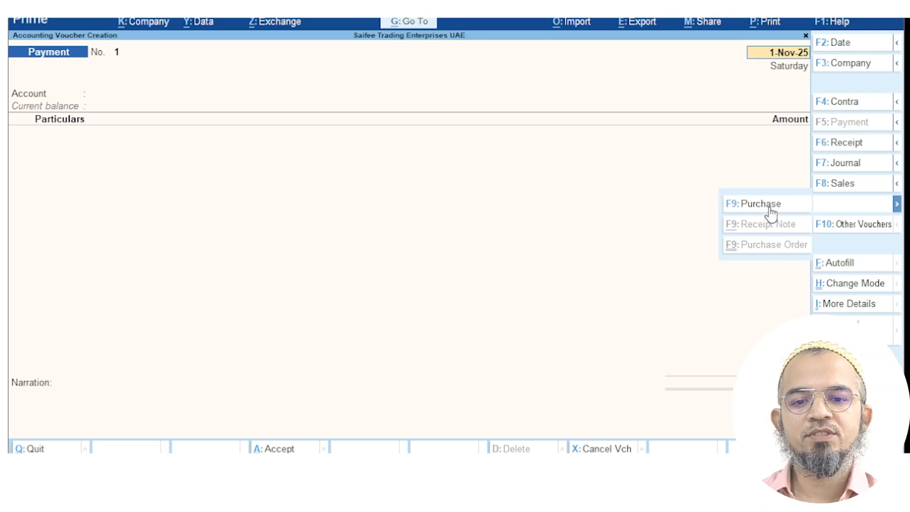
click(898, 205)
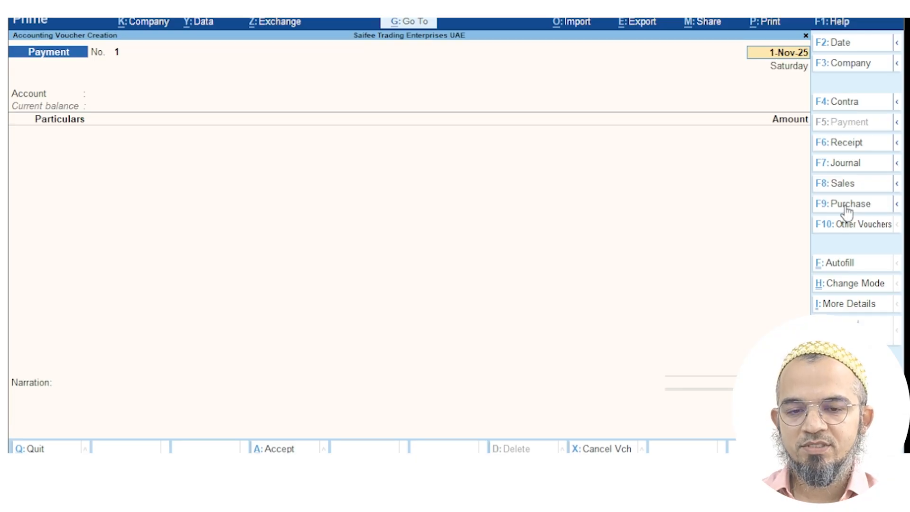
click(880, 210)
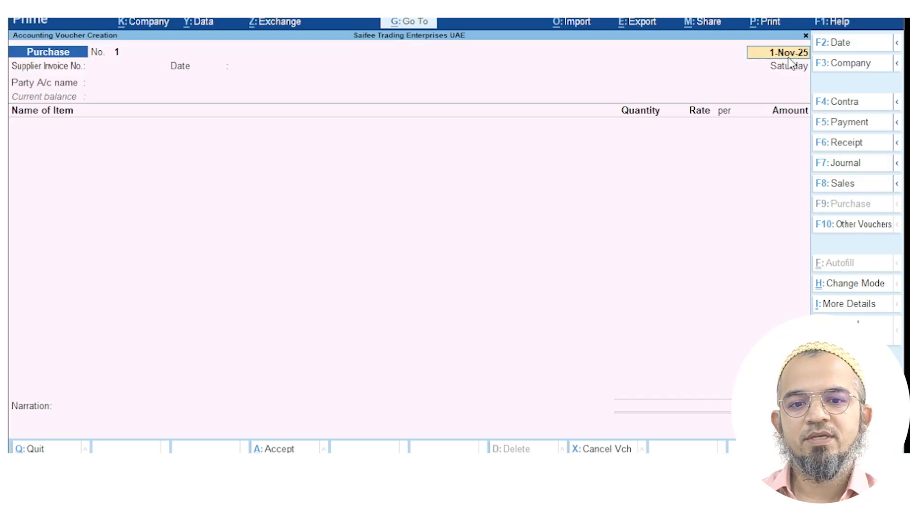
key(Return)
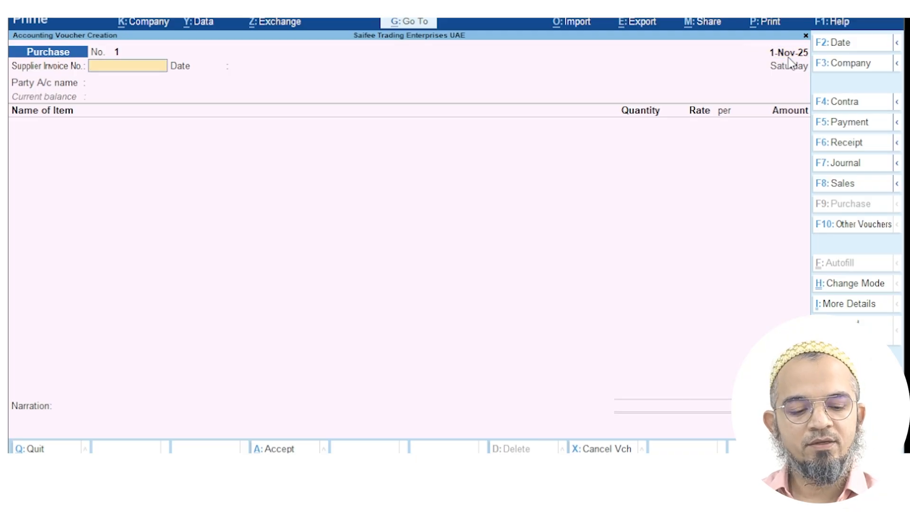
text(S1)
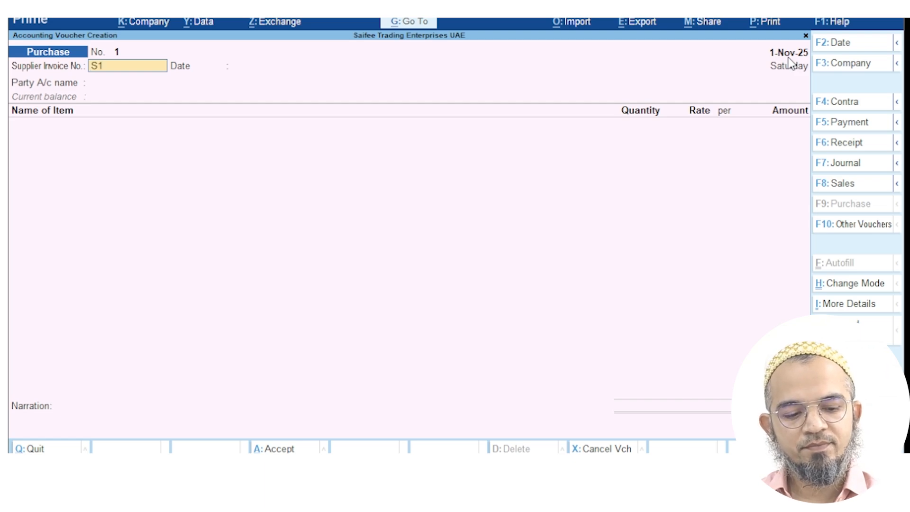
text(23-45)
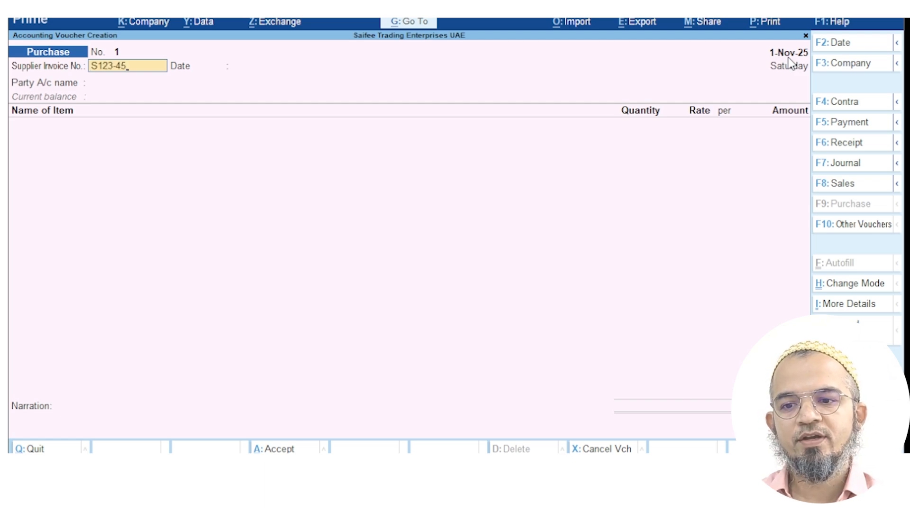
key(Return)
key(Return)
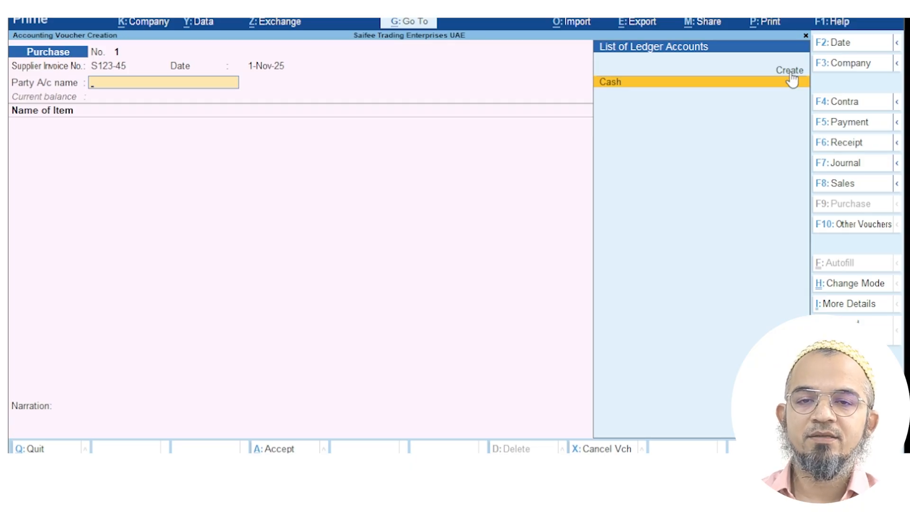
Create a party ledger named 'Fevicol Distribution Company' grouped under Sundry Creditors
key(Up)
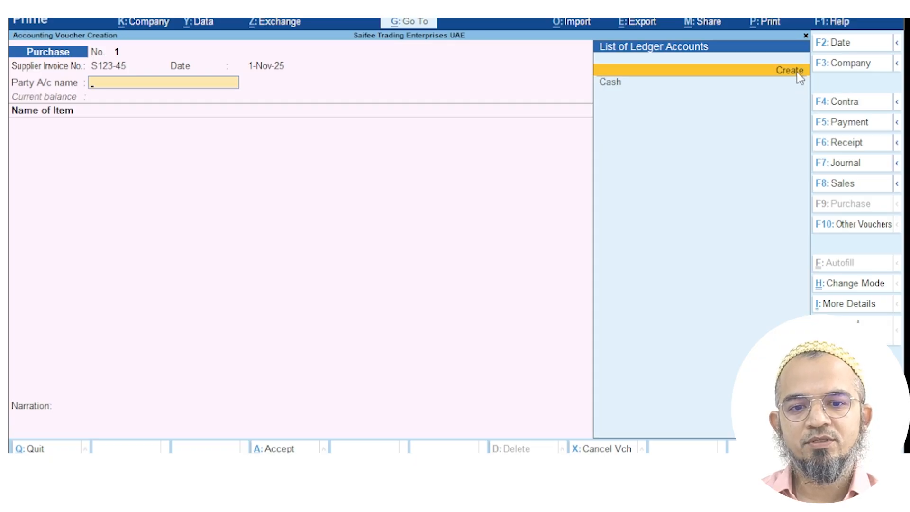
click(798, 73)
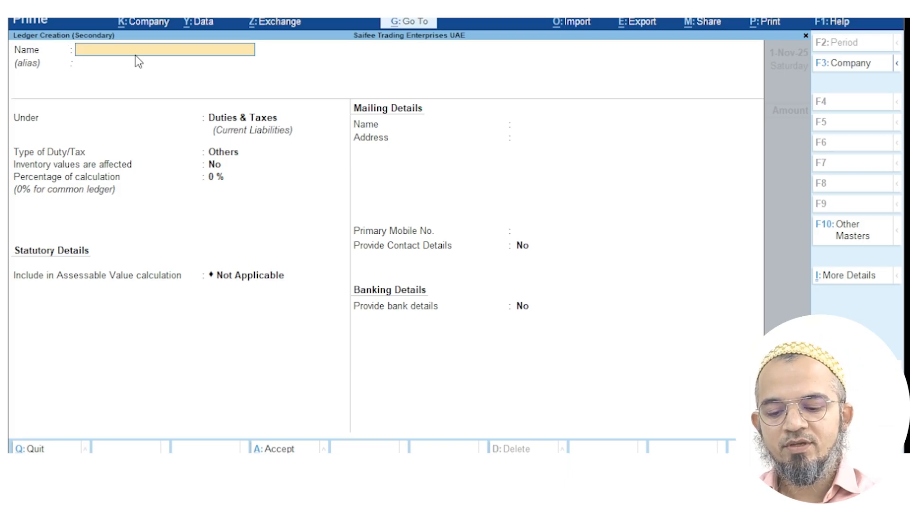
text(Fevi)
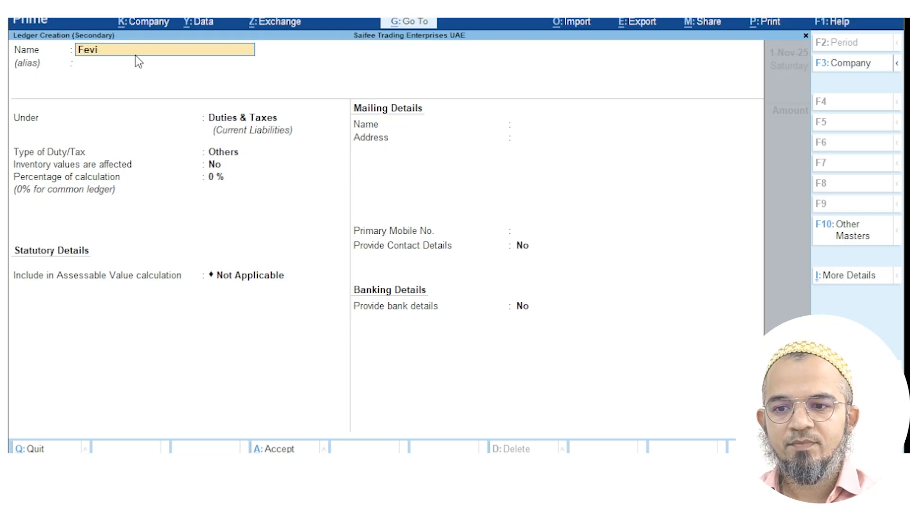
text(col)
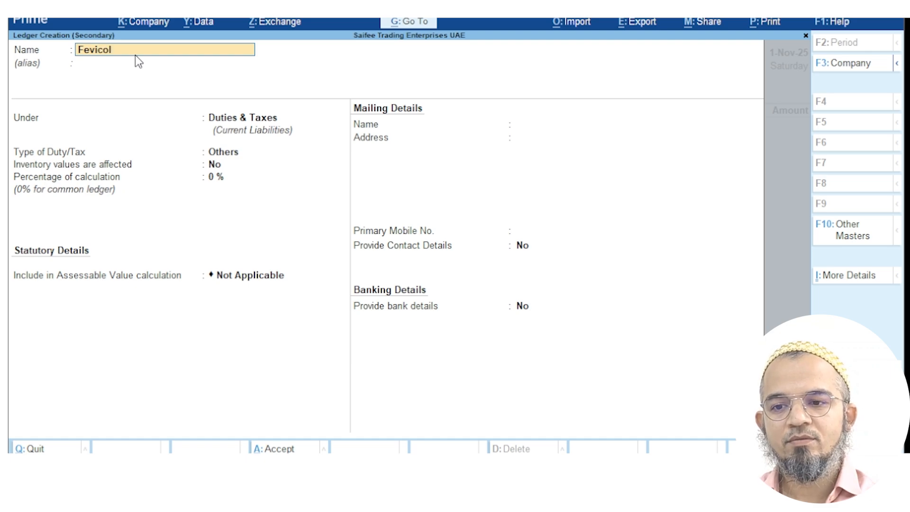
text( Distribution Compan)
key(BackSpace)
key(BackSpace)
key(BackSpace)
text(pany)
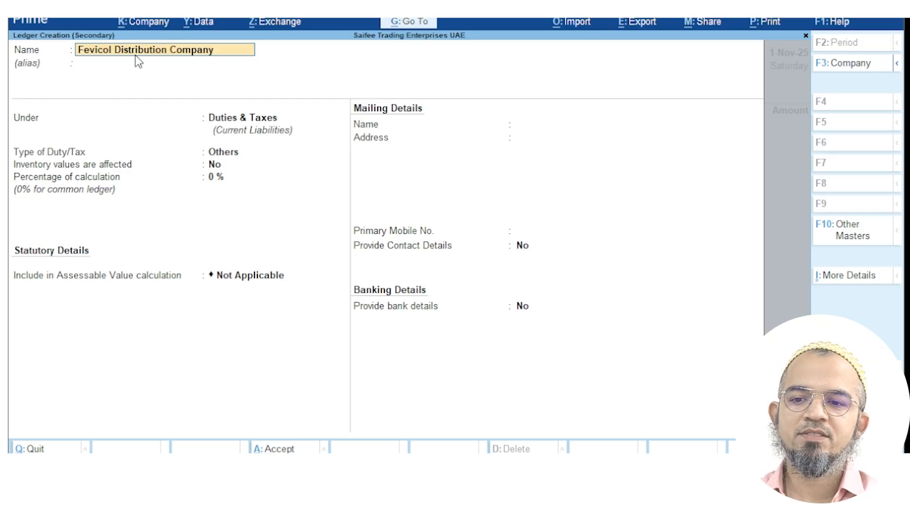
key(Return)
key(Return)
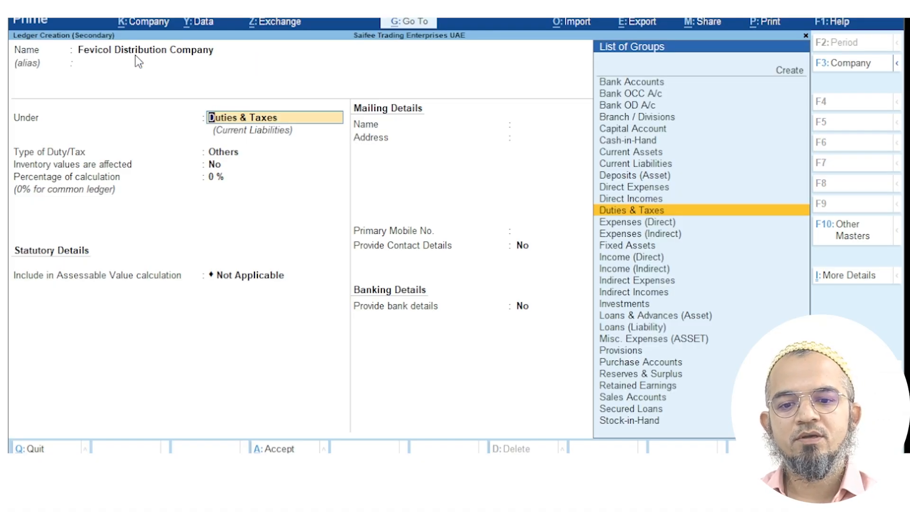
text(Sun)
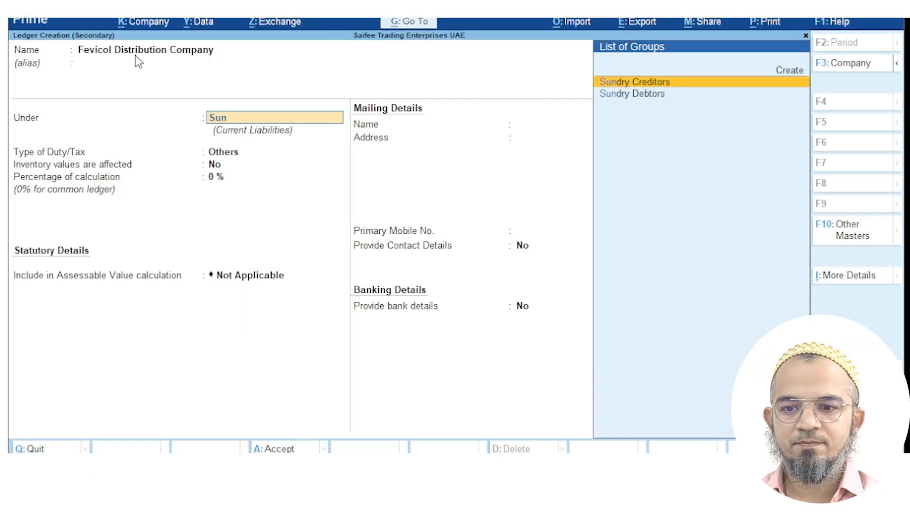
key(Return)
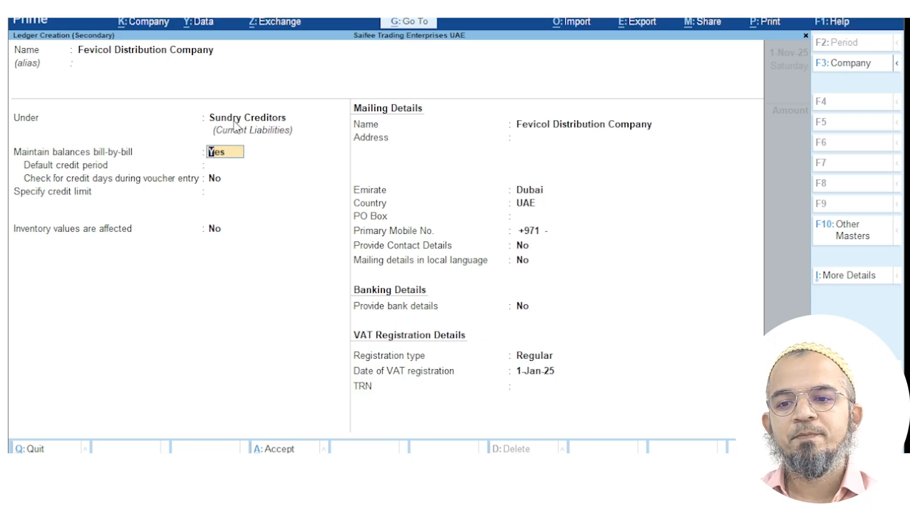
Keep bill-by-bill balances on with a 15-day default credit period and no credit limit
click(222, 177)
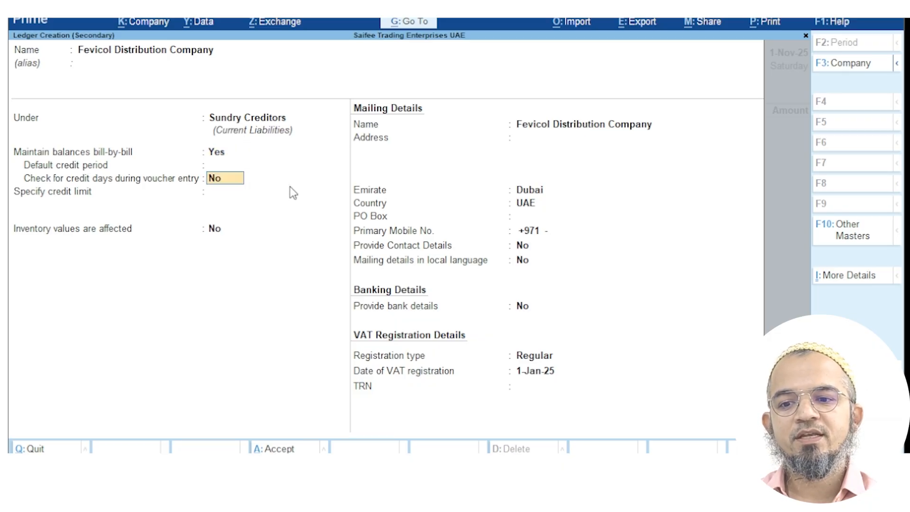
click(222, 166)
text(1)
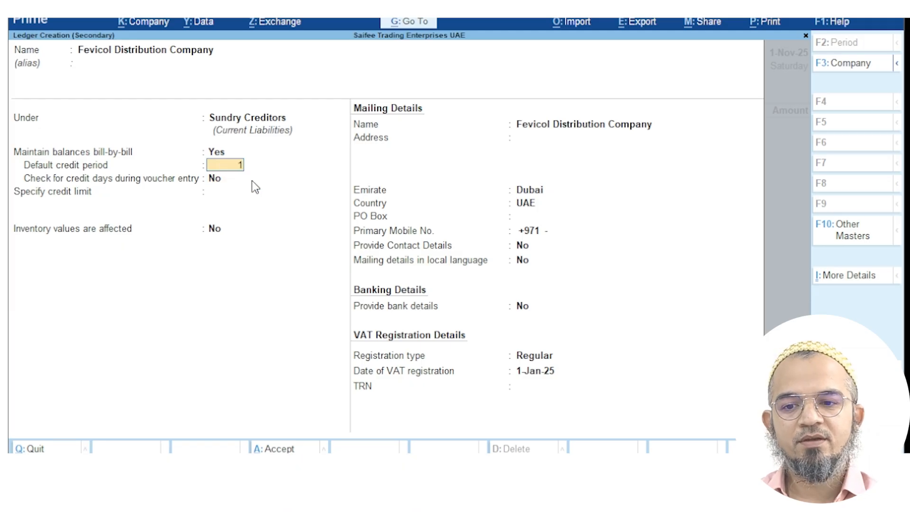
text(5)
key(Return)
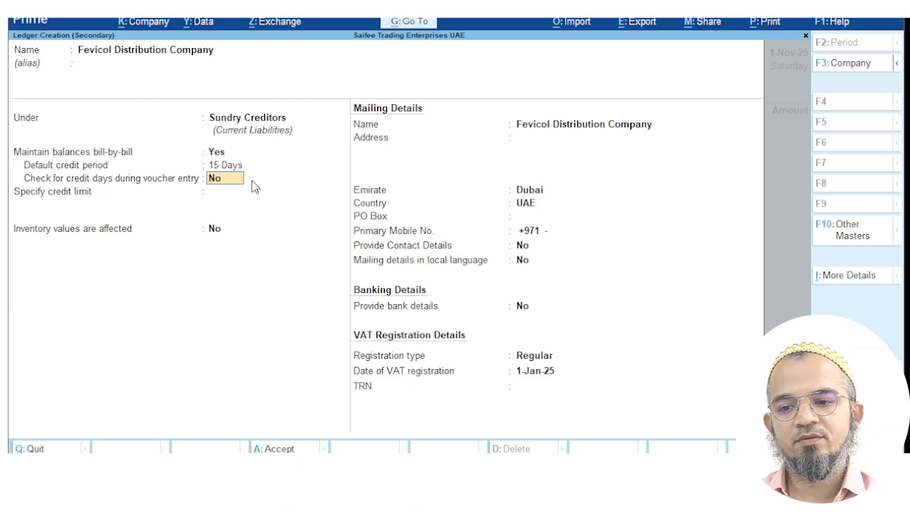
key(Return)
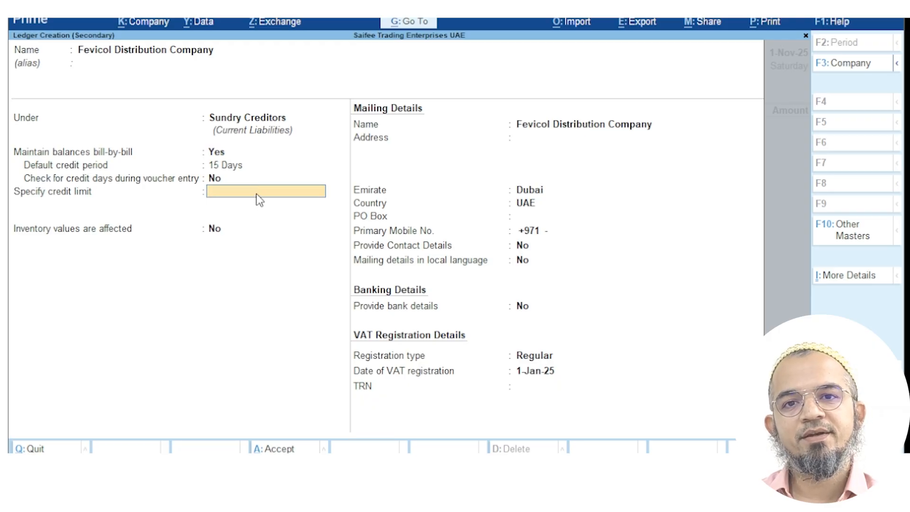
key(Return)
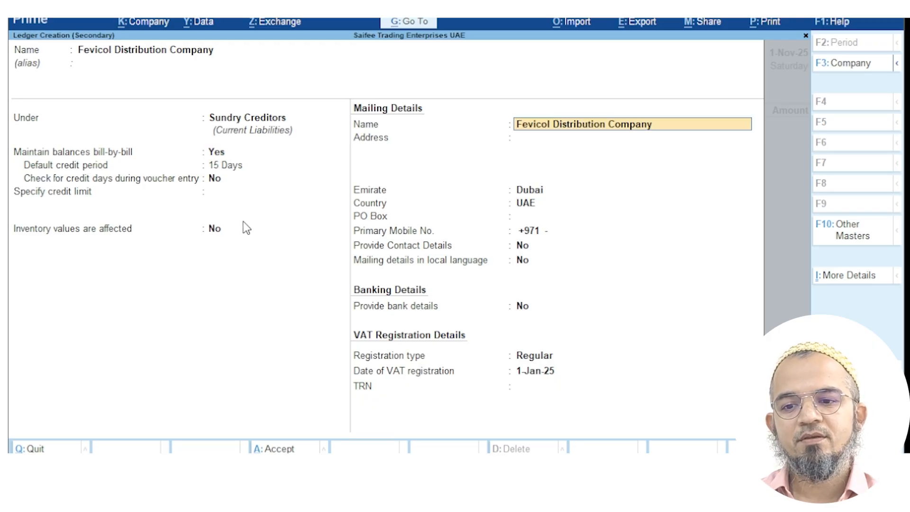
click(542, 137)
text(Warehouse No. 23)
key(Return)
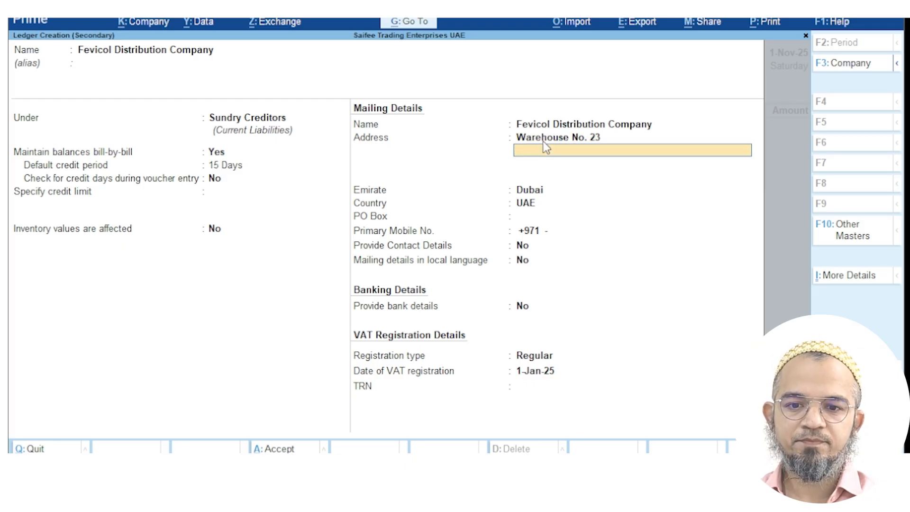
text(Al Quoz)
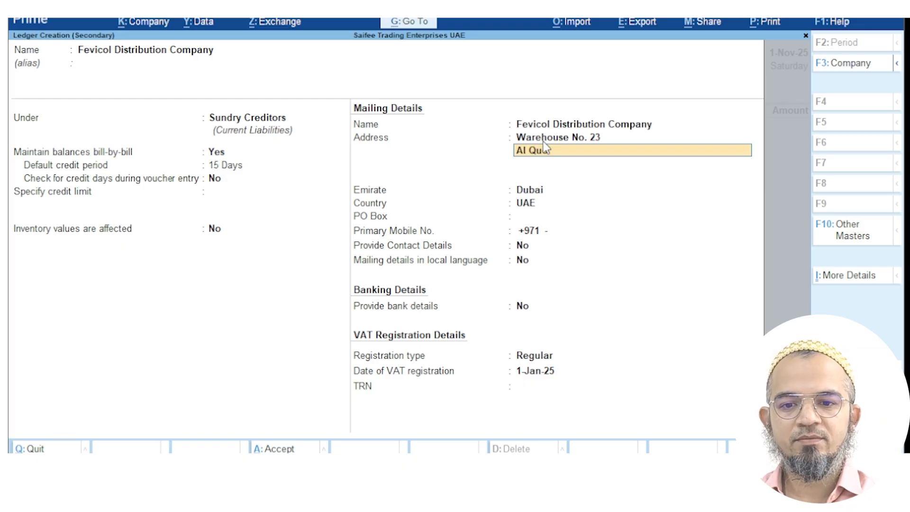
key(Return)
key(Return)
key(Return)
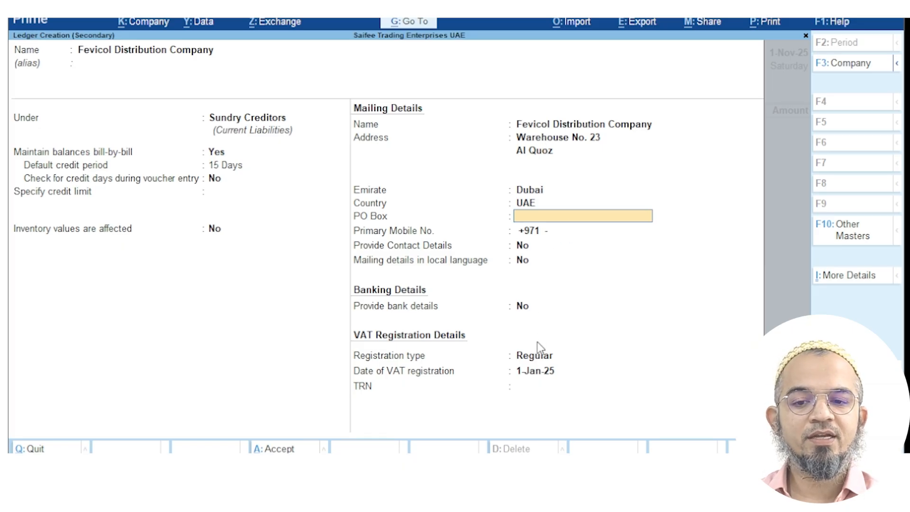
click(535, 387)
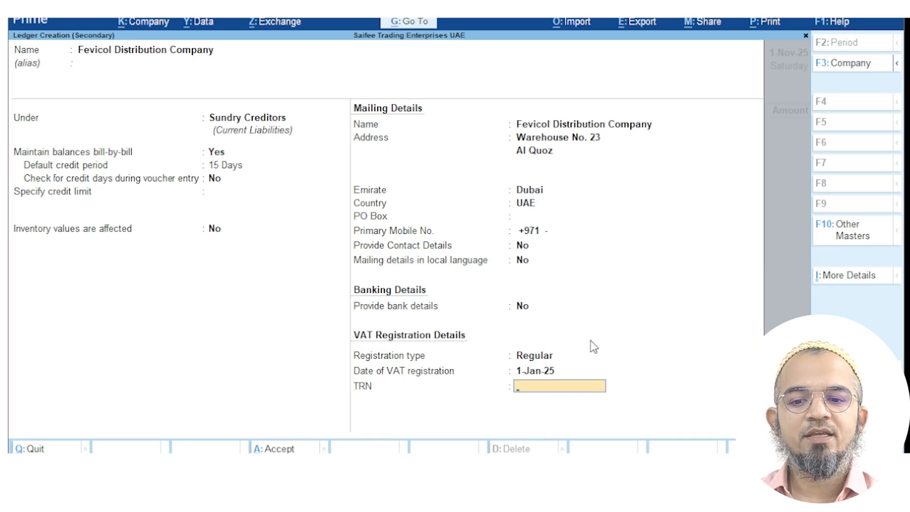
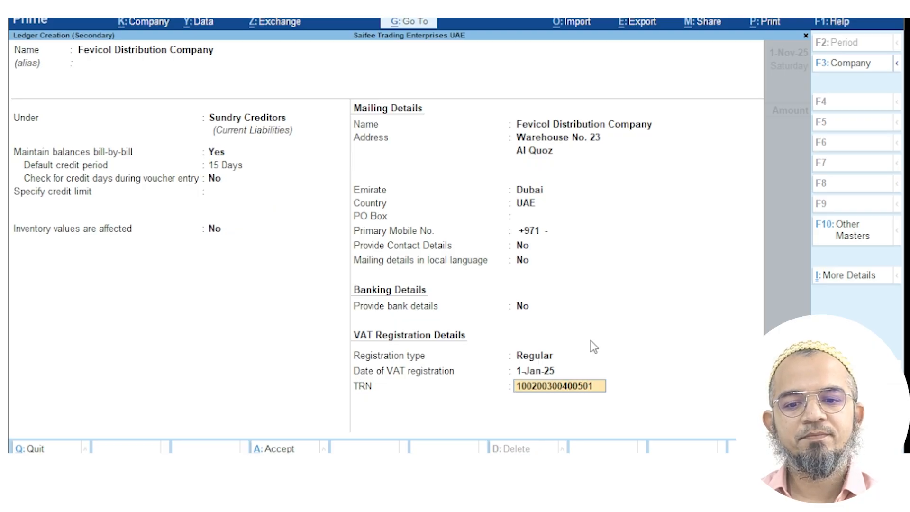
key(Return)
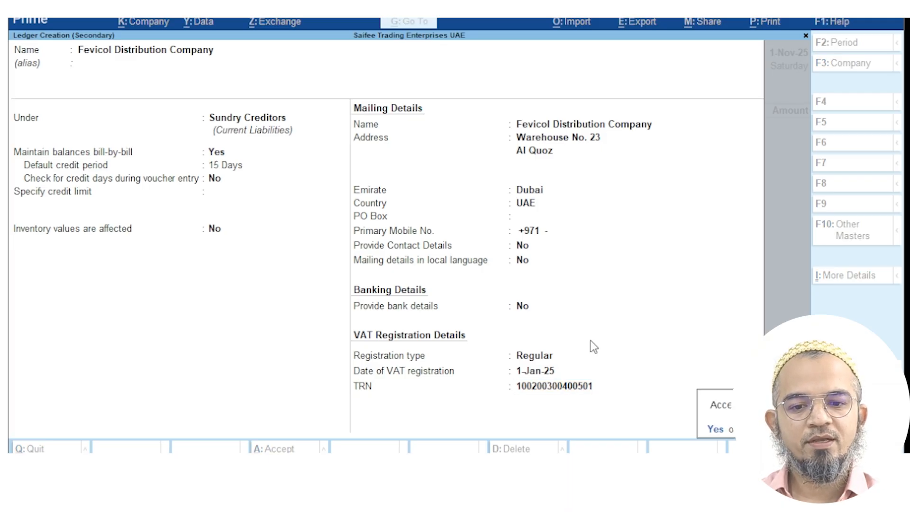
Accept the Fevicol ledger and skip the empty Receipt Details to return to the Purchase voucher
key(Return)
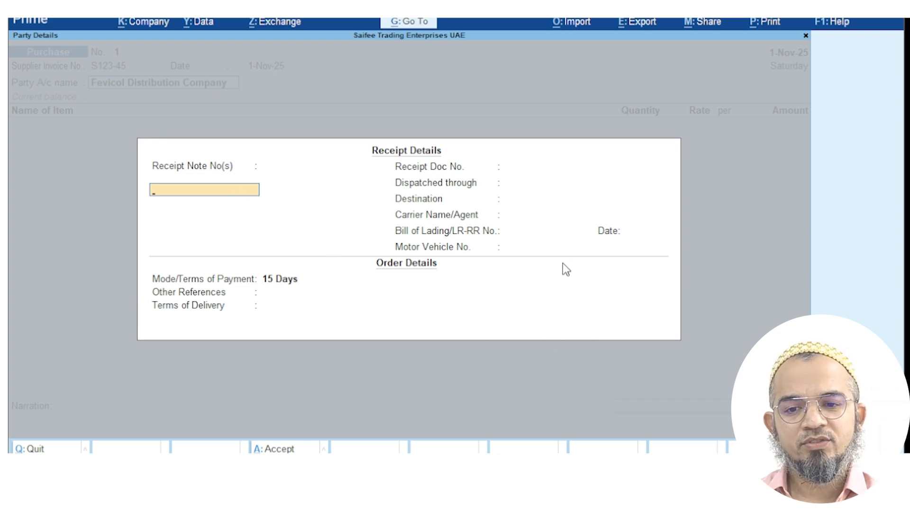
click(288, 448)
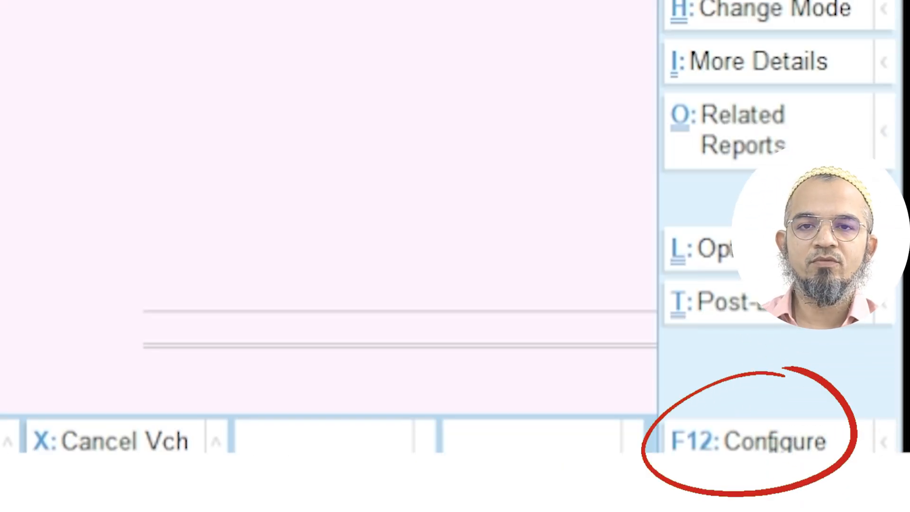
In Purchase voucher configuration, set 'Select common Ledger Account for Item Allocation' to Yes
key(F12)
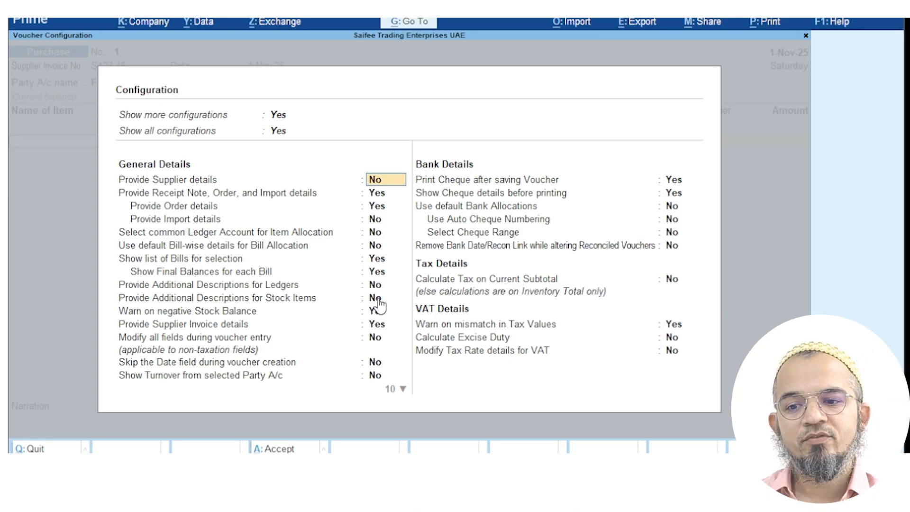
click(378, 250)
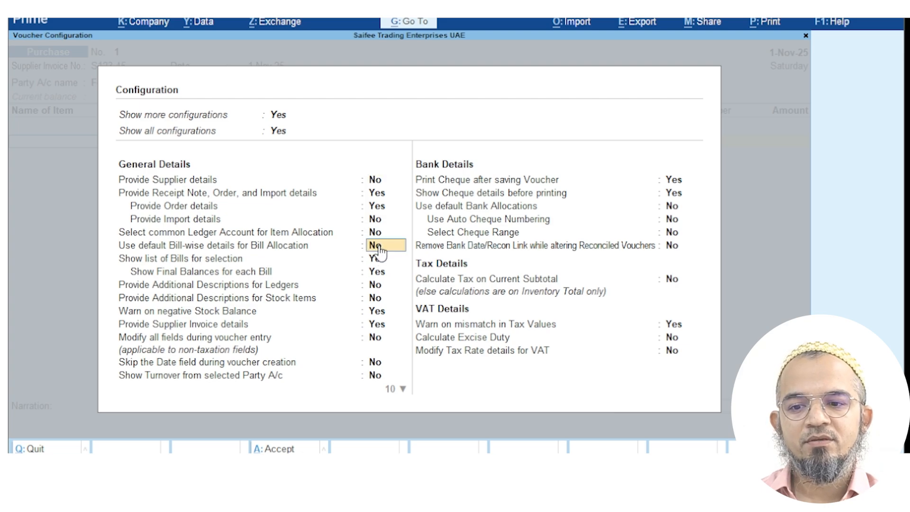
key(Up)
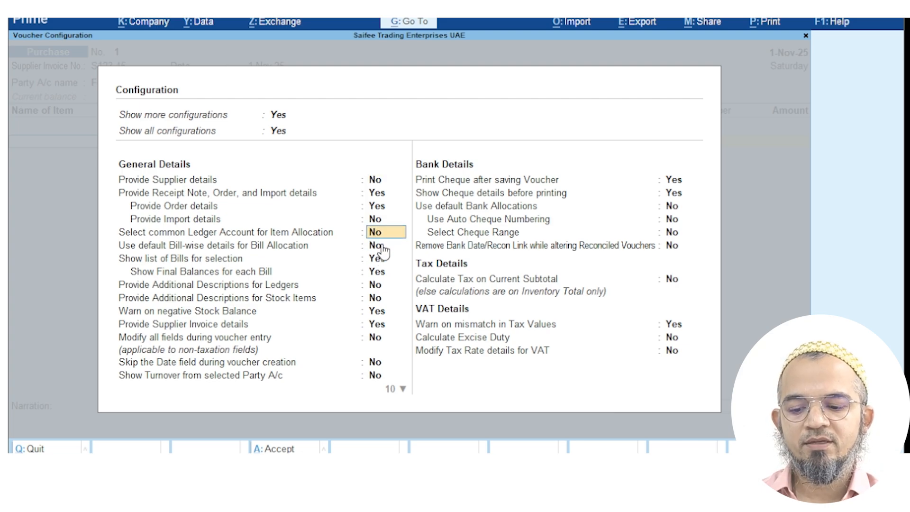
text(y)
key(Return)
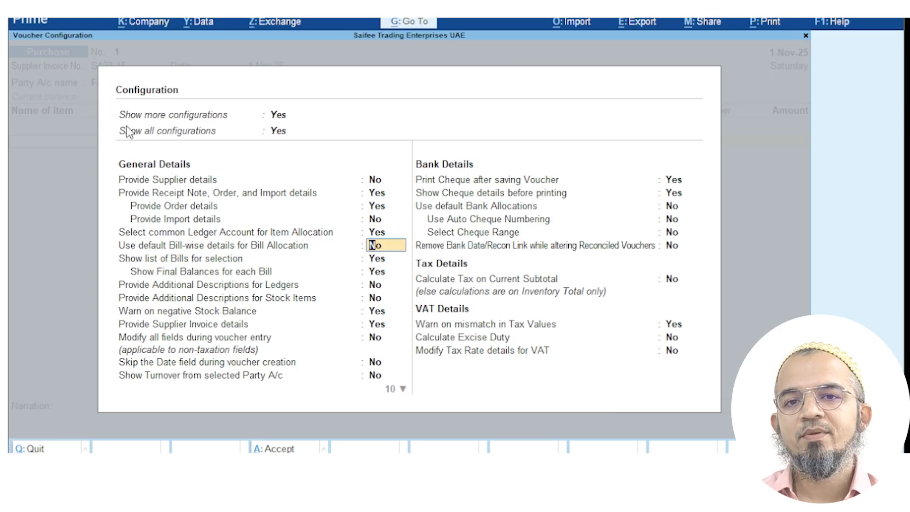
click(382, 295)
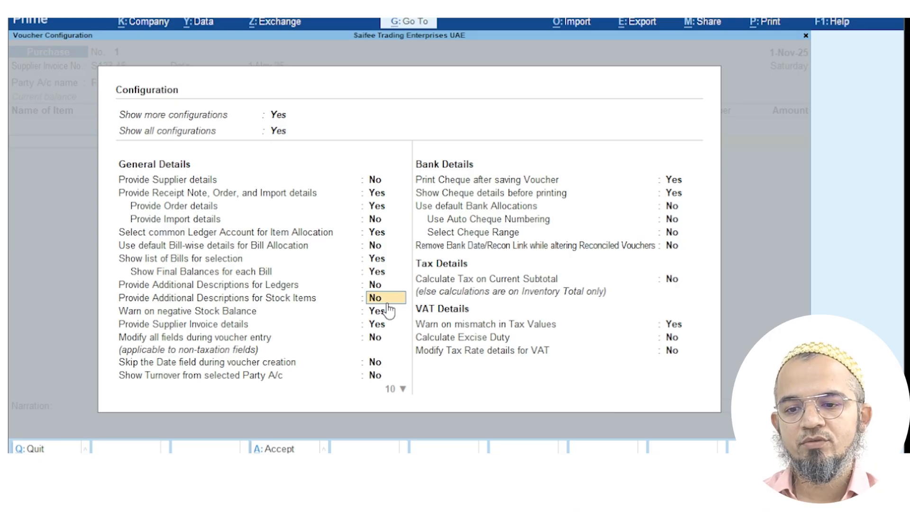
Add Fevicol Tube 5ml as the first item: 120 Pcs at 3.00
click(295, 448)
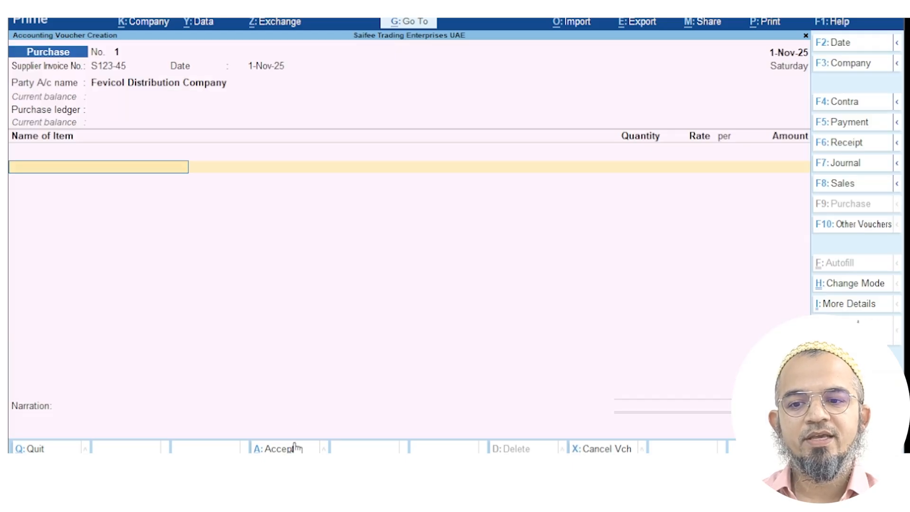
text(fe)
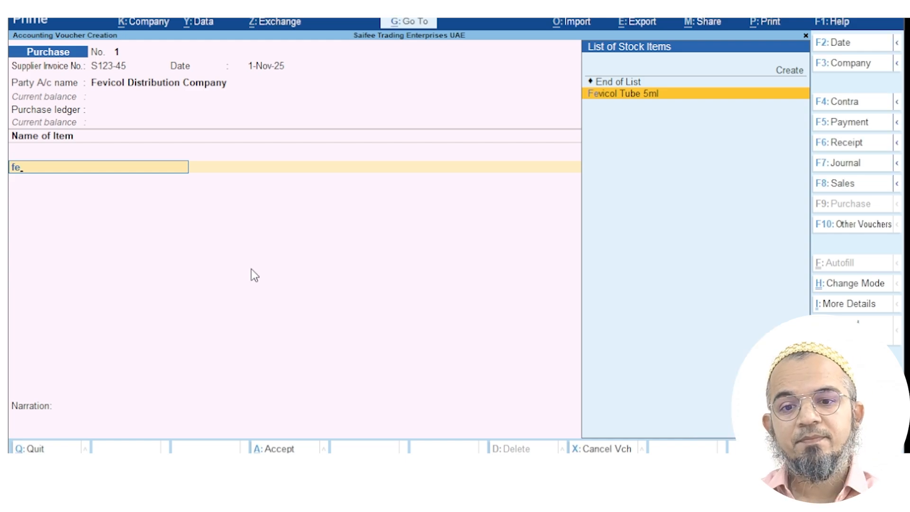
click(663, 97)
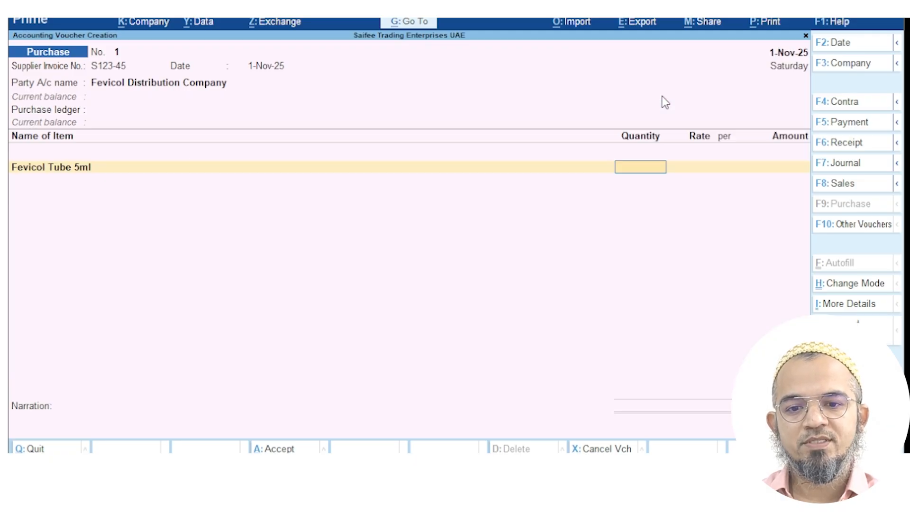
text(120)
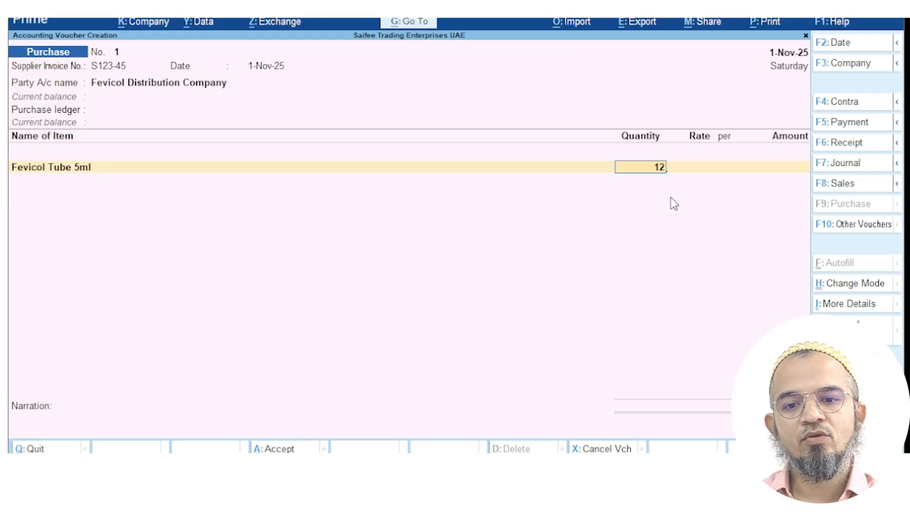
key(Return)
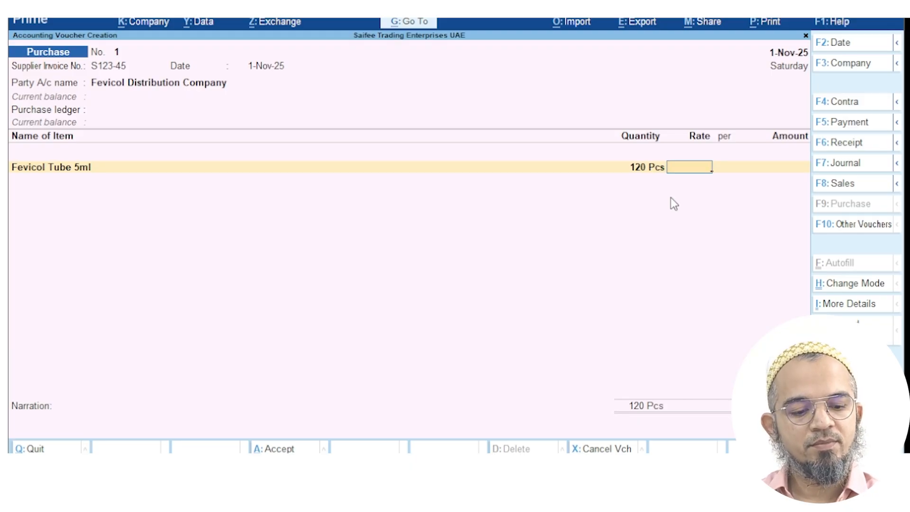
text(3)
key(Return)
key(Return)
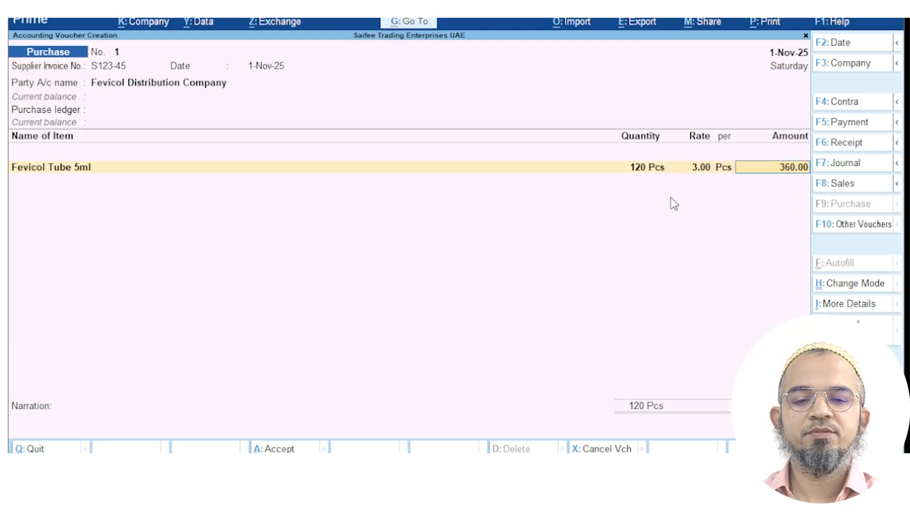
key(Return)
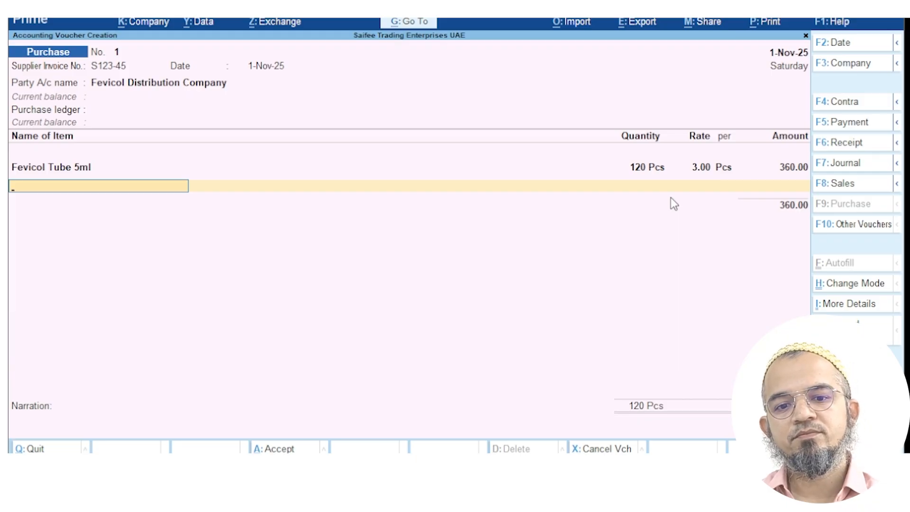
Add WD40 as the second item: 60 Pcs at a corrected rate of 38.00, amounting to 2,280.00
click(54, 189)
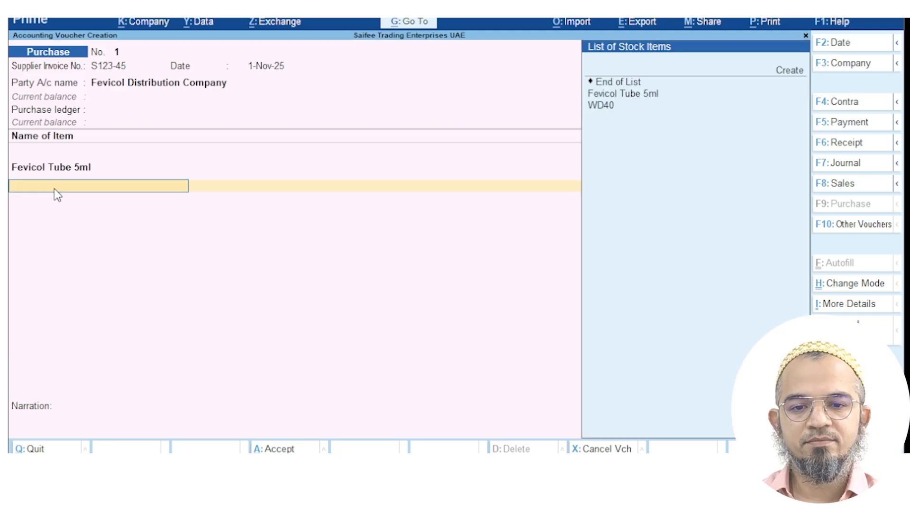
click(601, 106)
key(Return)
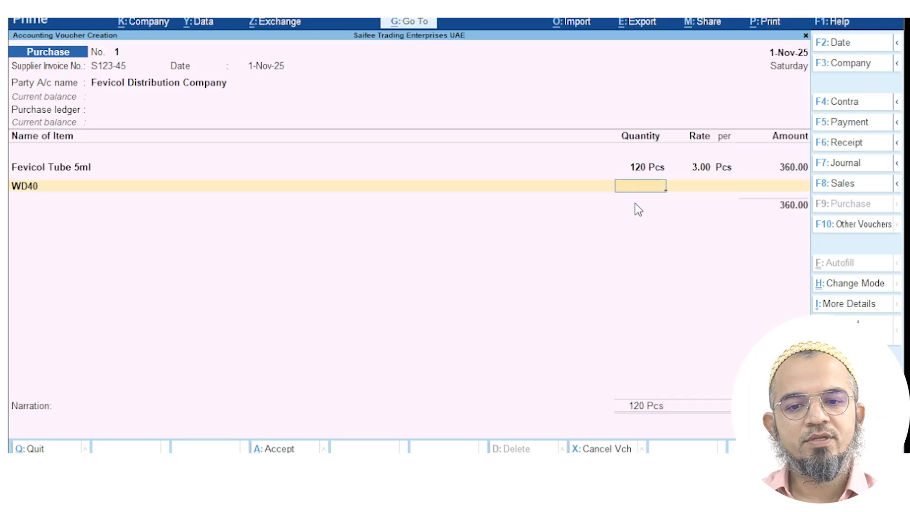
text(60)
key(Return)
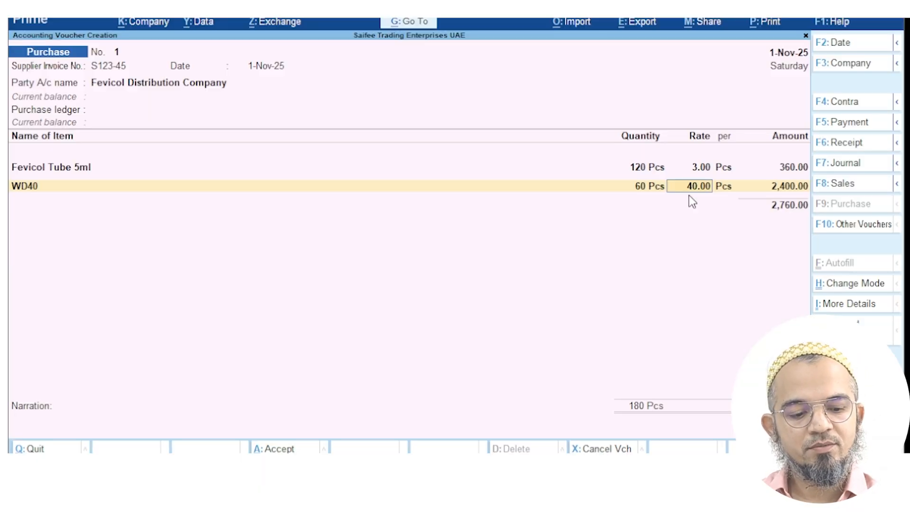
text(8)
key(Return)
key(Return)
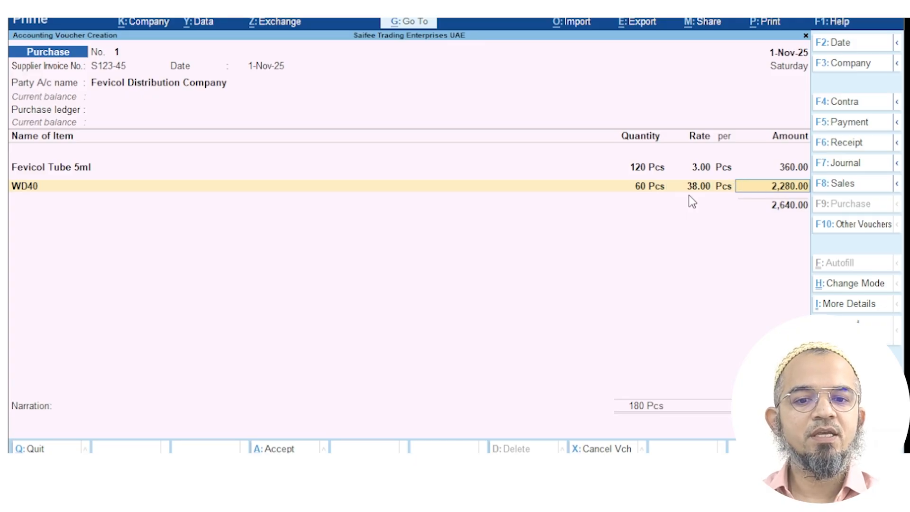
key(Return)
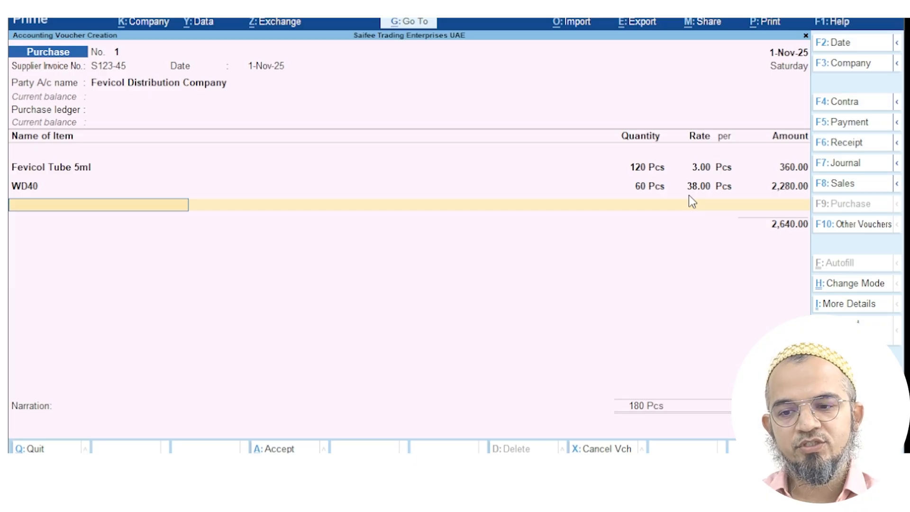
End the item list and add the VAT ledger line with its calculated 132.00
key(Return)
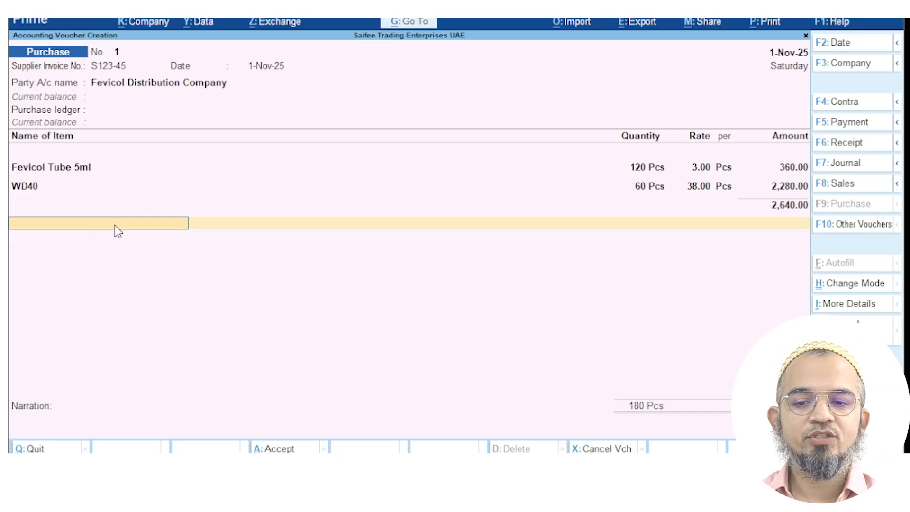
key(Return)
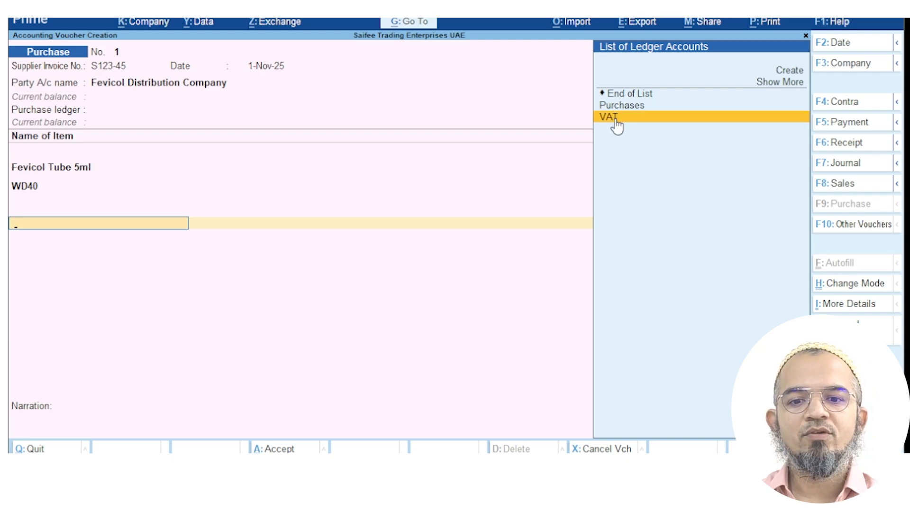
key(Return)
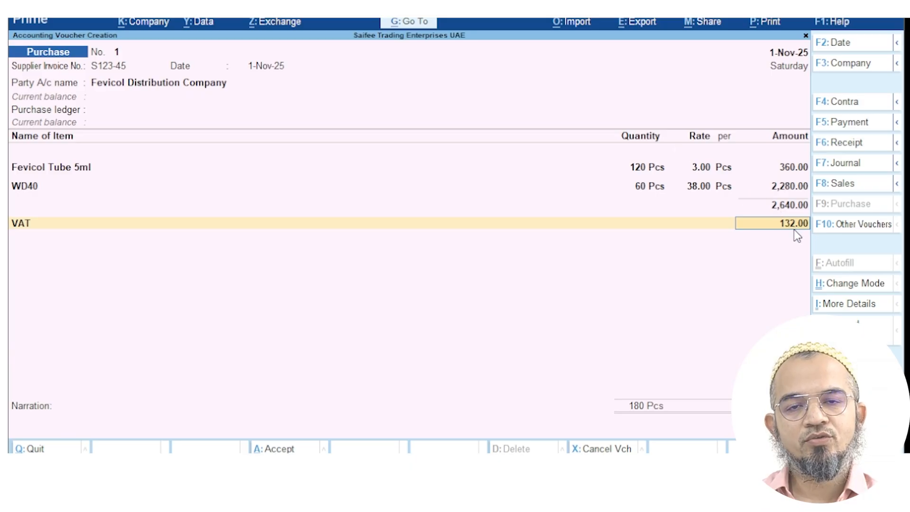
Choose Purchases as the purchase ledger and return to the 132.00 VAT line
click(141, 84)
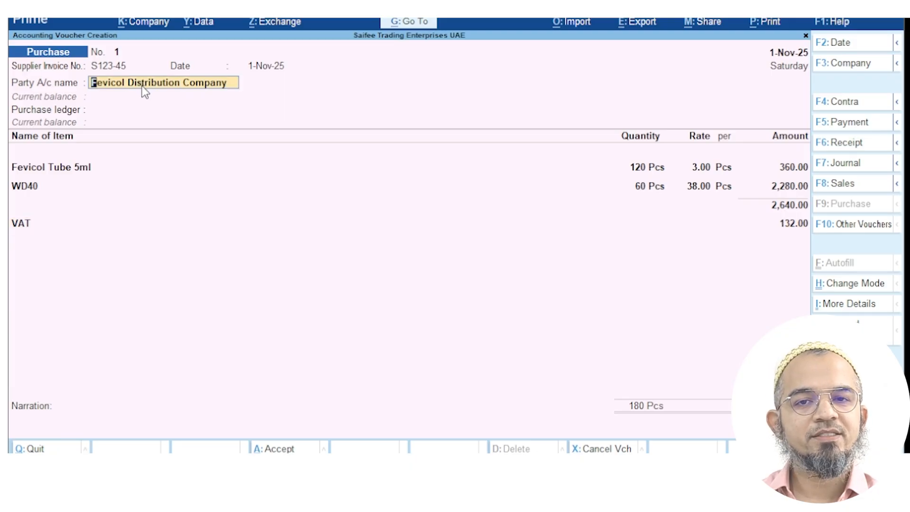
click(92, 109)
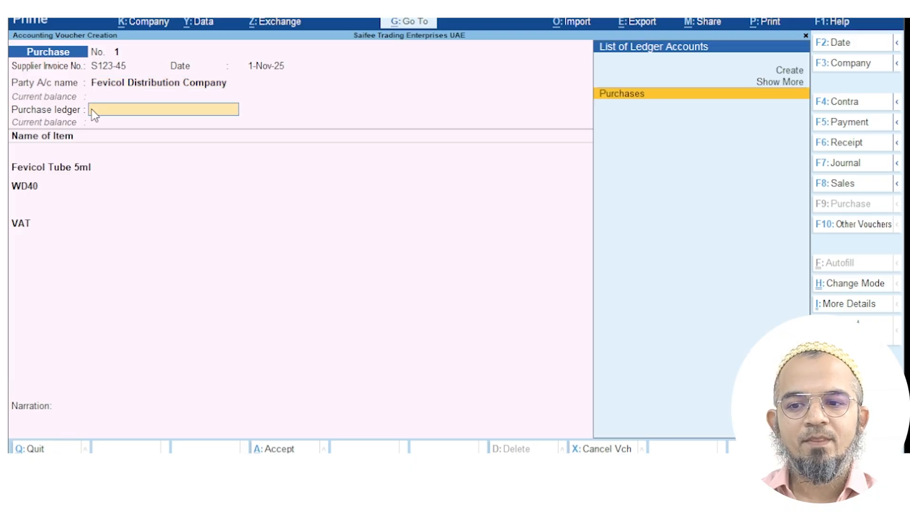
click(622, 95)
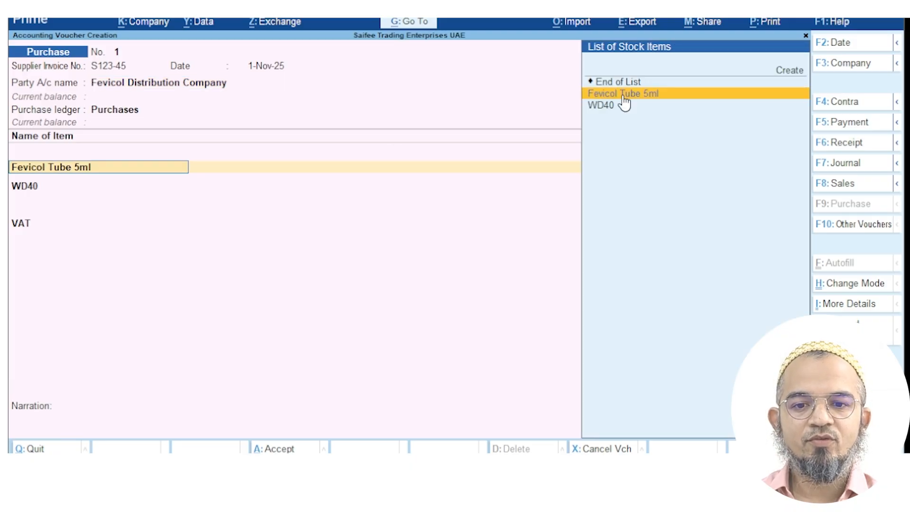
click(29, 222)
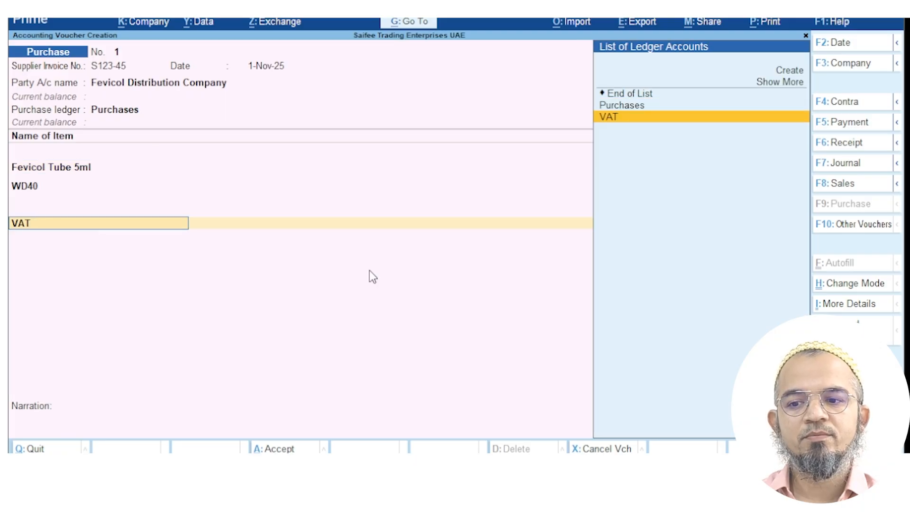
key(Return)
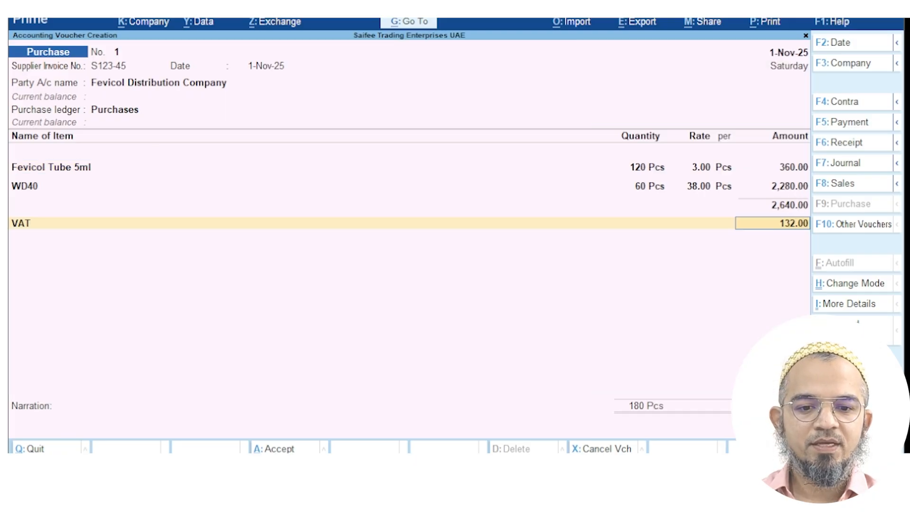
Allocate new reference bill S123-45 for 2,772.00 Cr on 15 days' credit and save the voucher
key(Return)
key(Return)
key(Return)
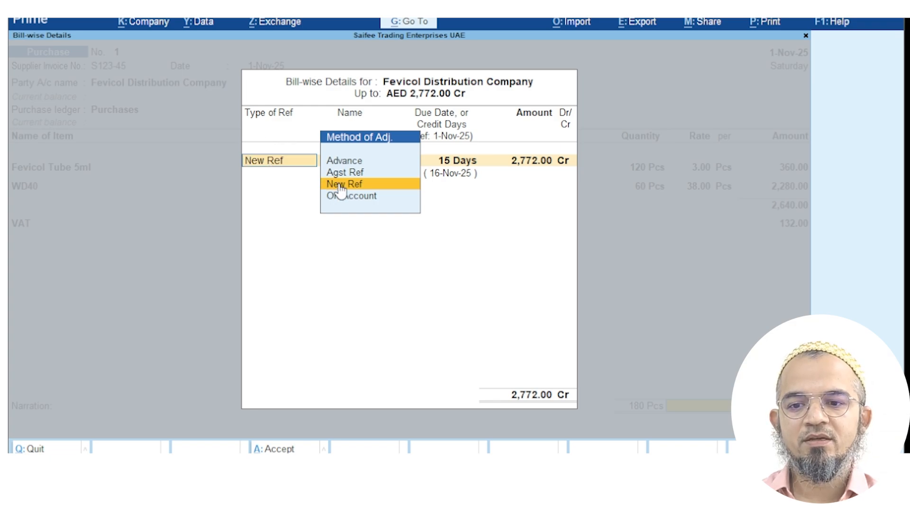
click(380, 187)
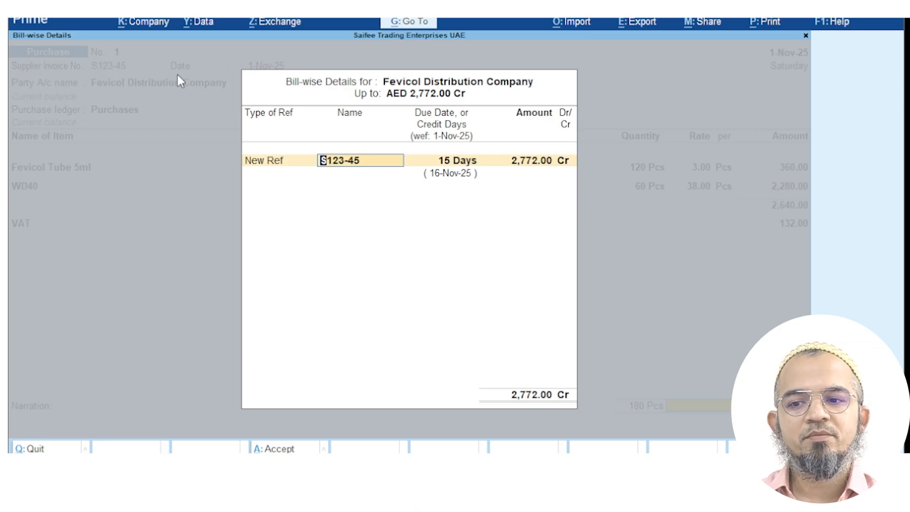
key(Return)
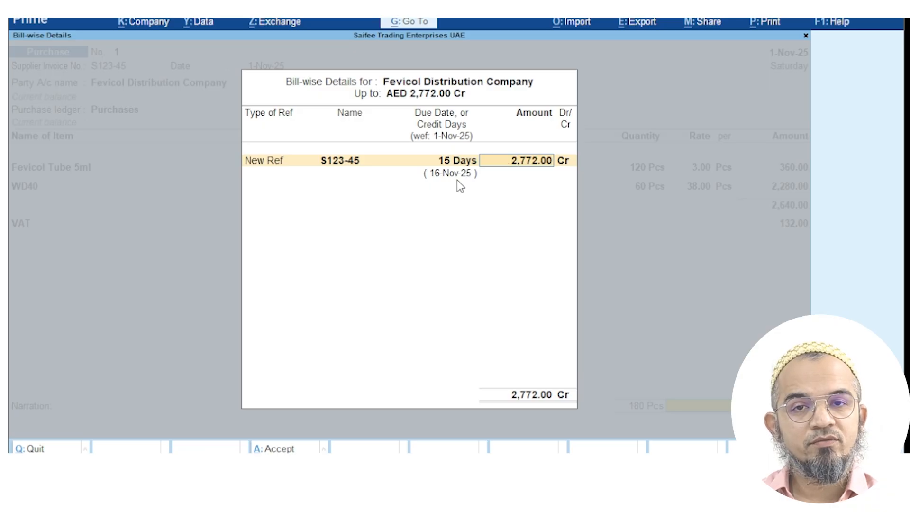
key(Return)
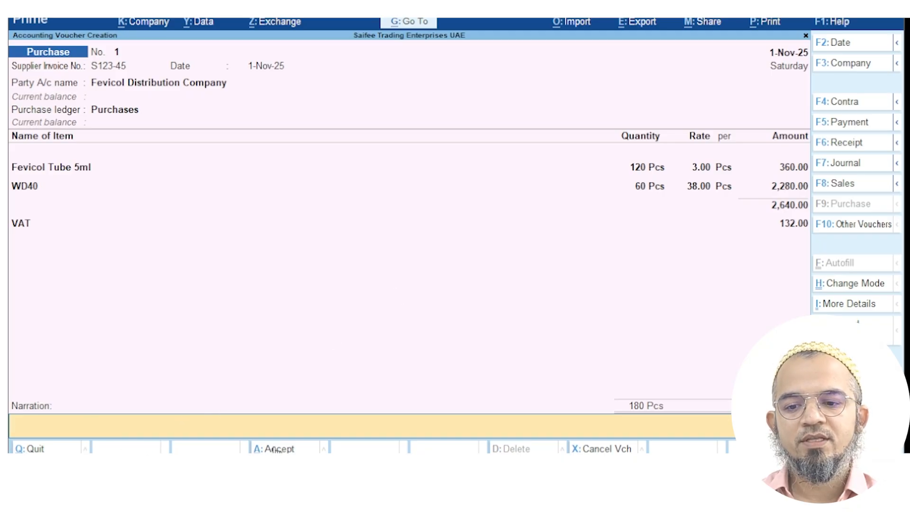
click(274, 448)
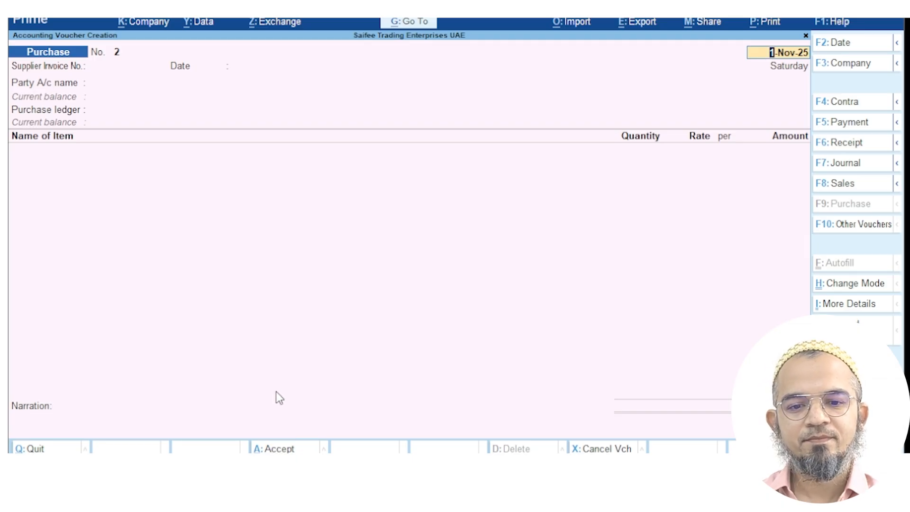
Leave the blank purchase voucher and open Group-wise Outstandings by searching reports for 'Outst'
key(Escape)
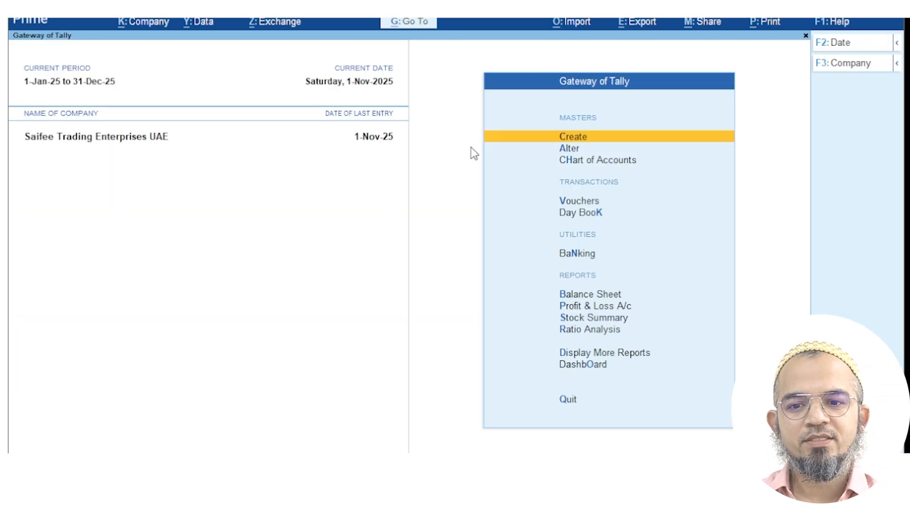
click(410, 22)
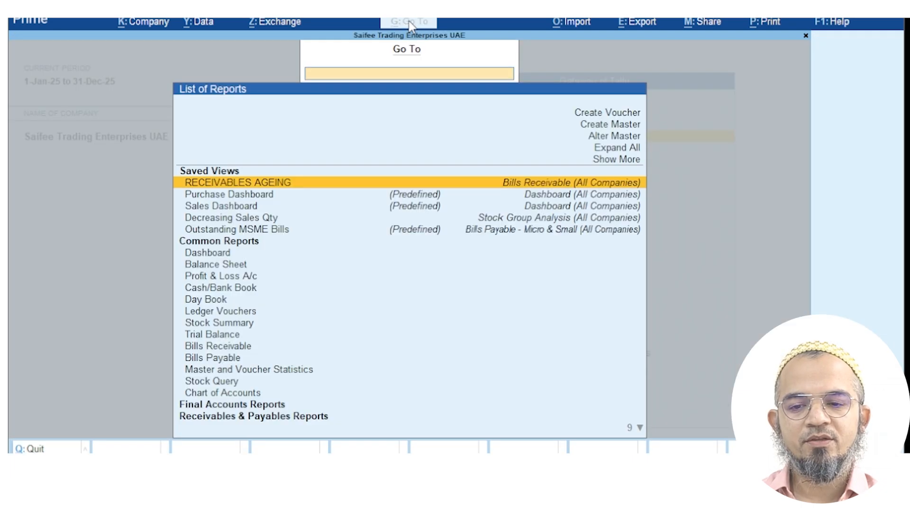
text(Outst)
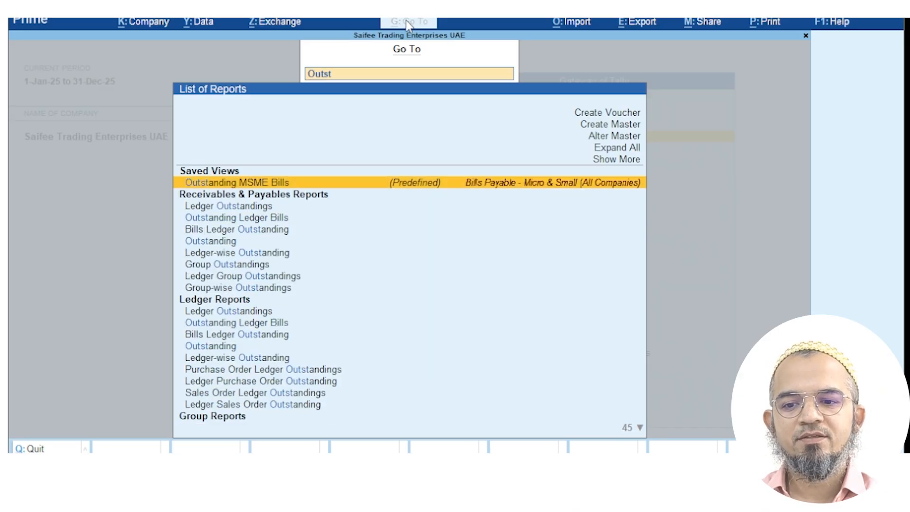
key(Down)
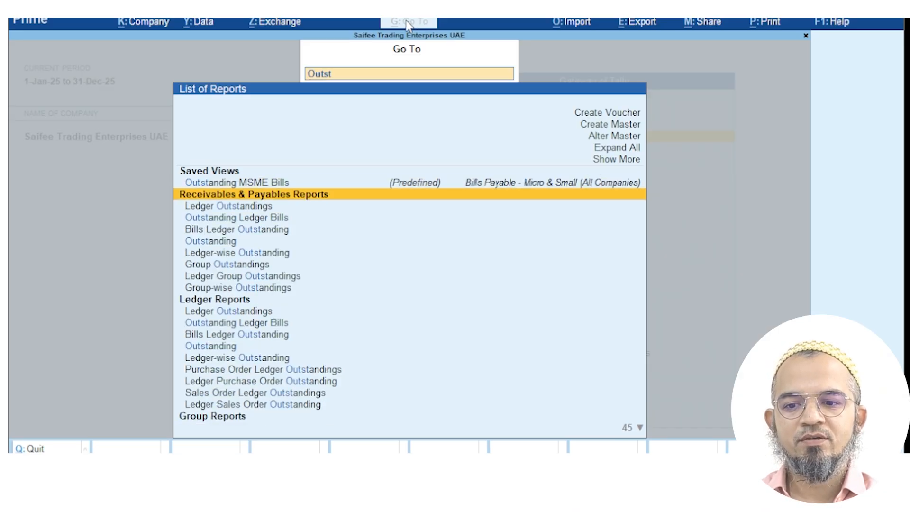
key(Down)
key(Down)
key(Down)
key(Down)
key(Down)
key(Down)
key(Down)
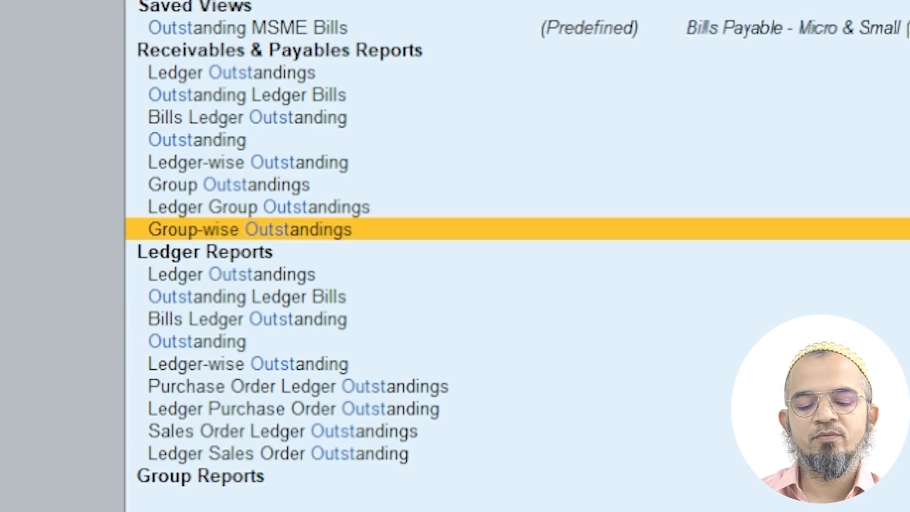
key(Return)
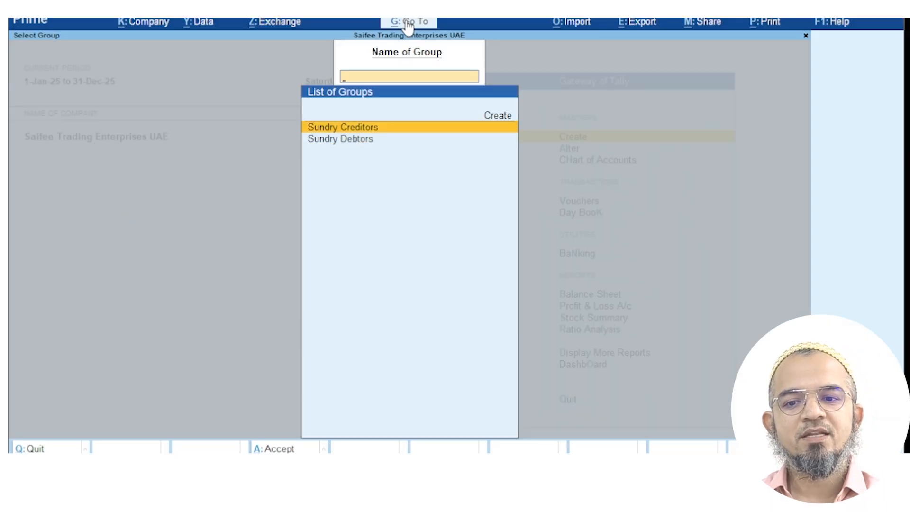
Show Sundry Creditors' outstandings bill by bill, revealing Fevicol's S123-45 for 2,772.00 Cr
key(Return)
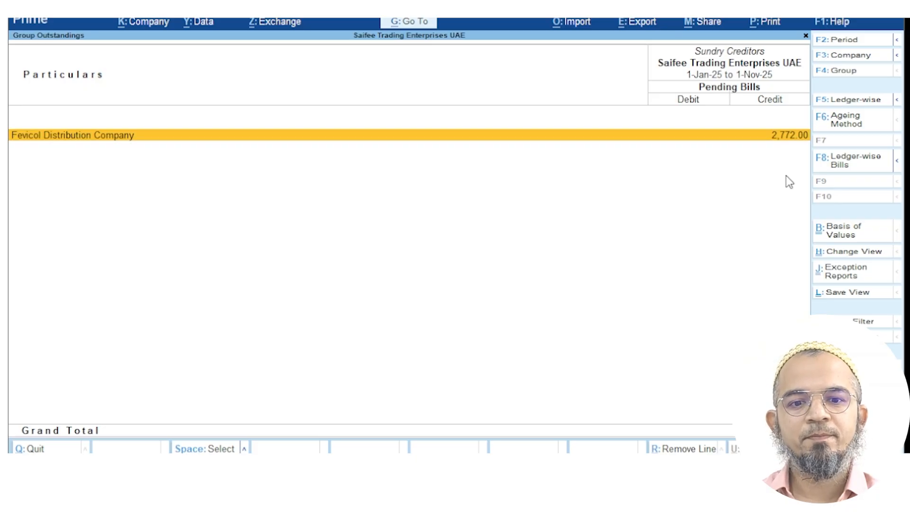
click(861, 171)
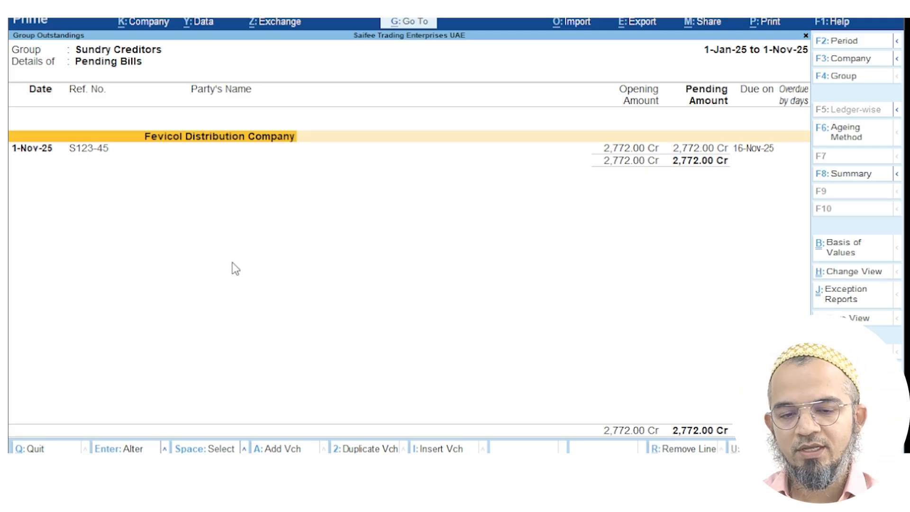
Expand bill S123-45 and review its underlying Purchase voucher No. 1
click(608, 150)
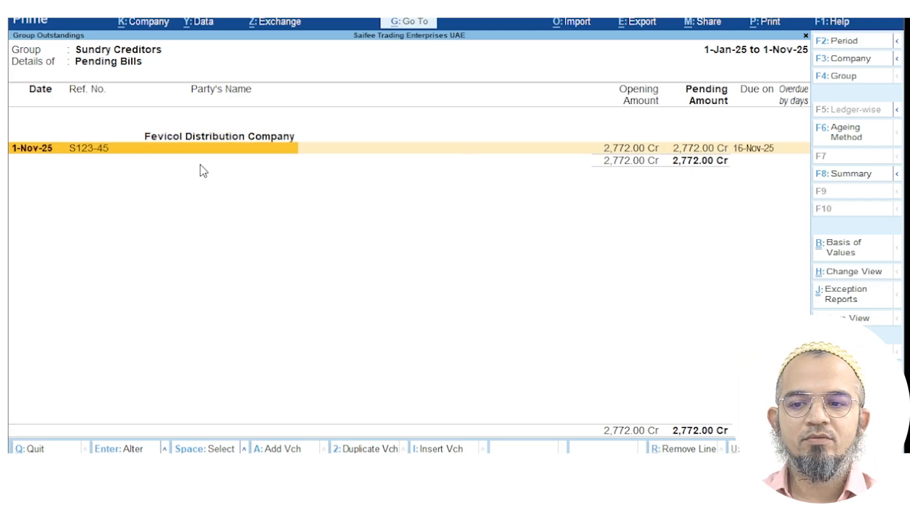
click(94, 150)
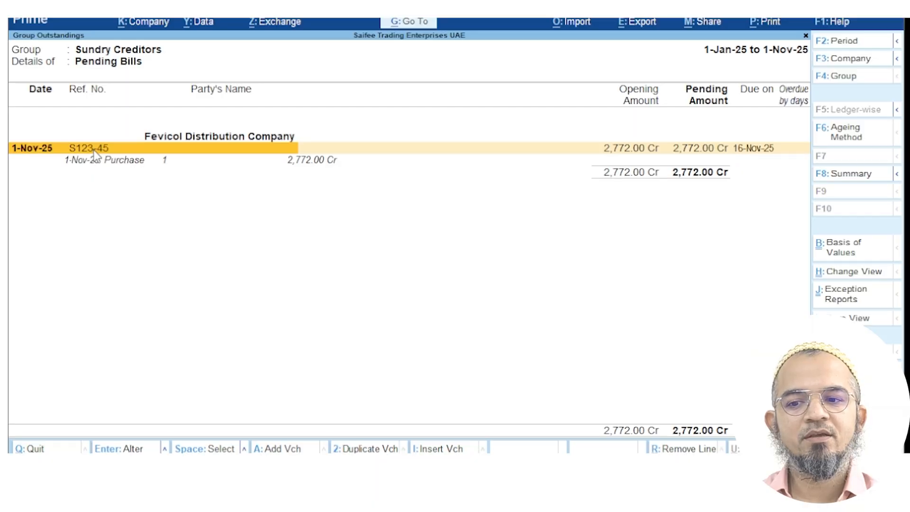
click(125, 163)
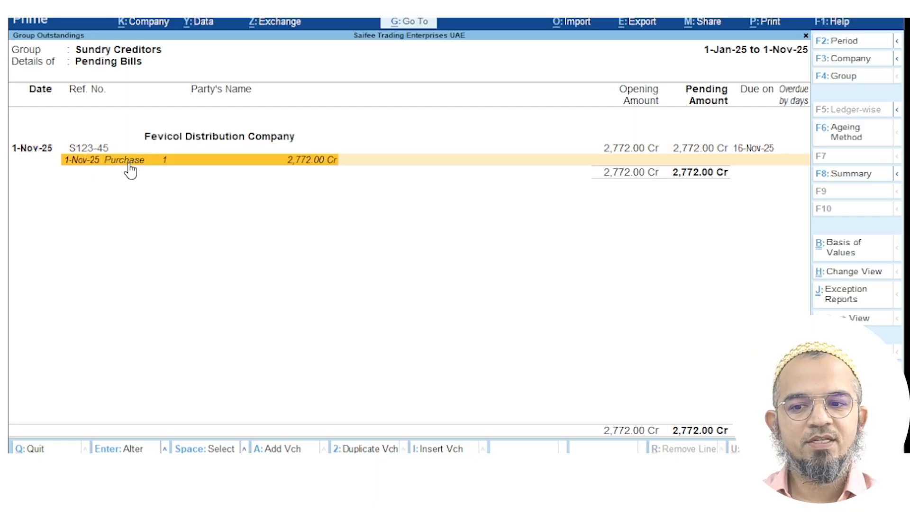
click(160, 162)
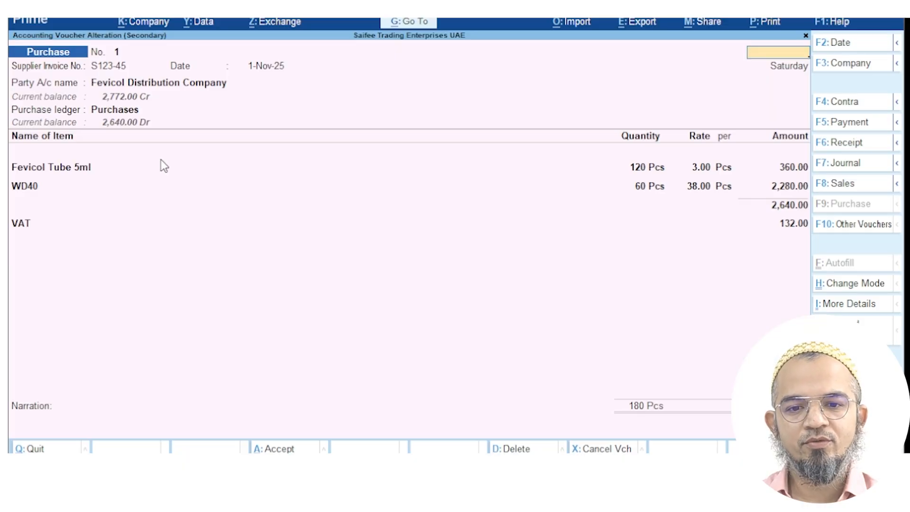
key(Escape)
click(162, 161)
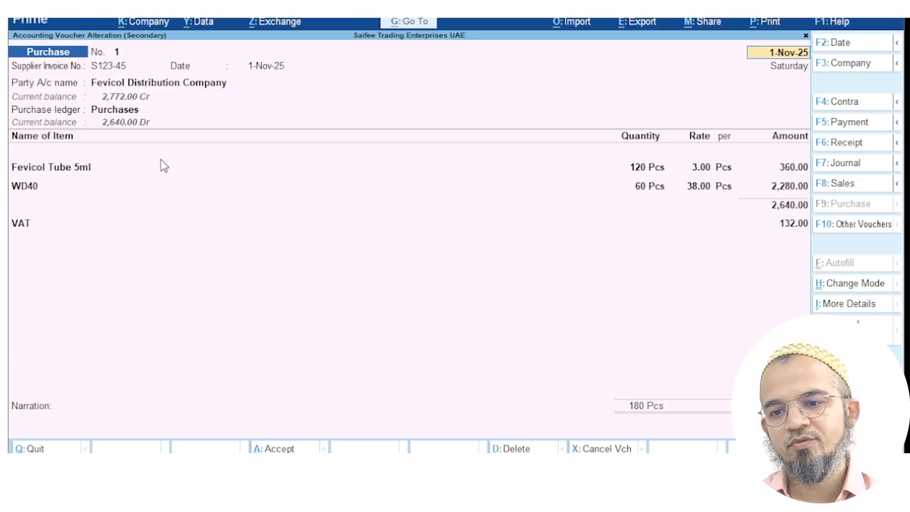
Close the voucher and outstandings report, returning to the Gateway of Tally
click(57, 449)
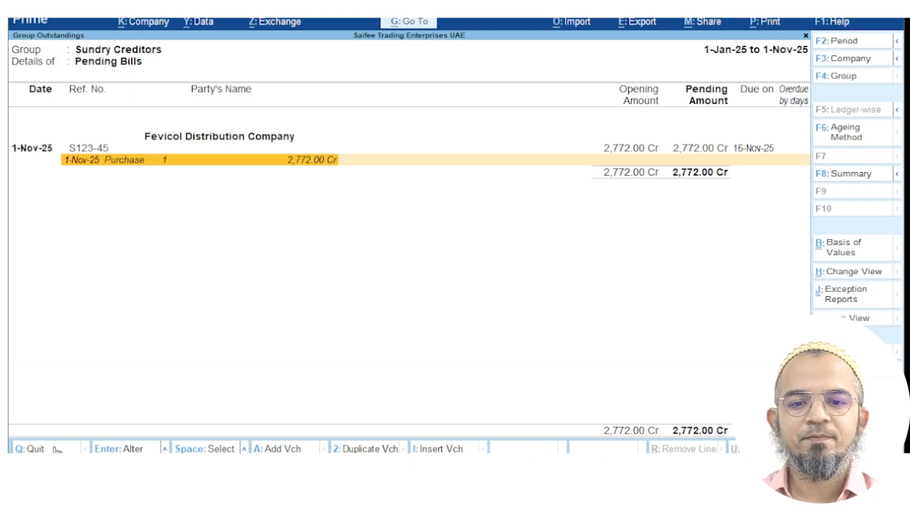
click(57, 449)
click(57, 450)
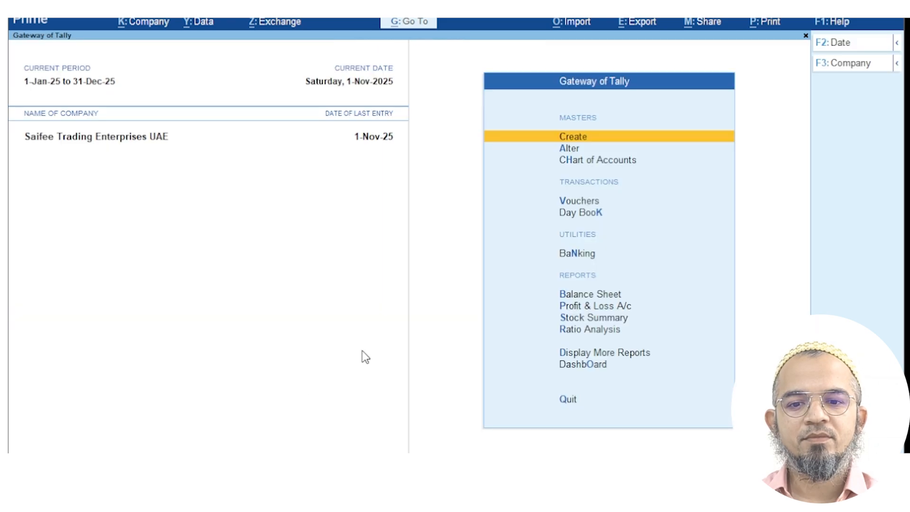
click(602, 319)
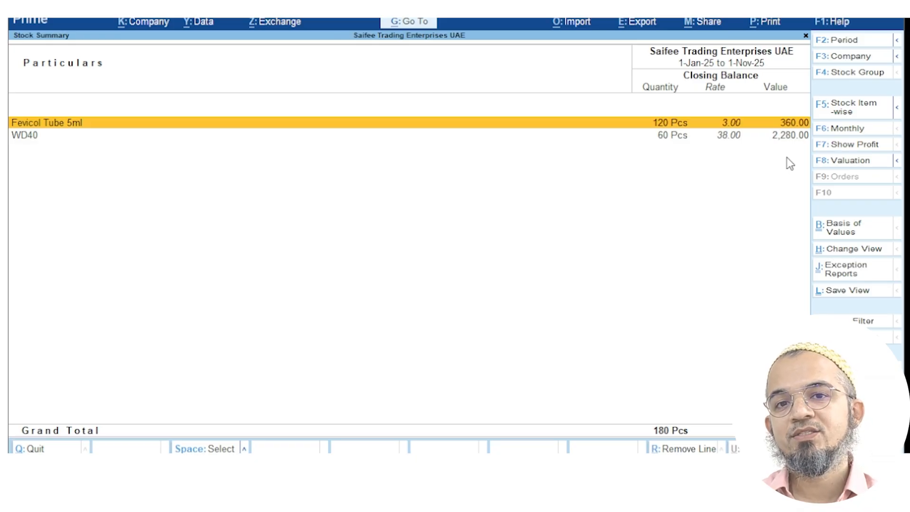
key(Escape)
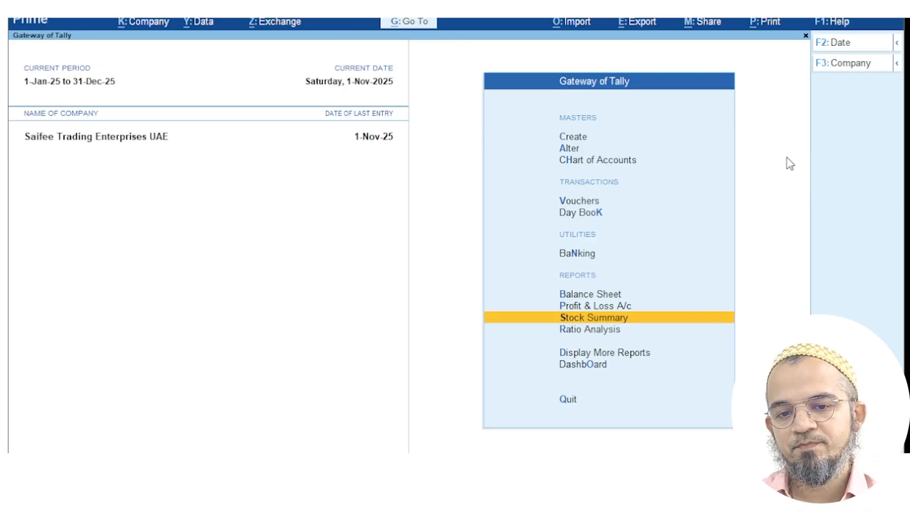
click(575, 136)
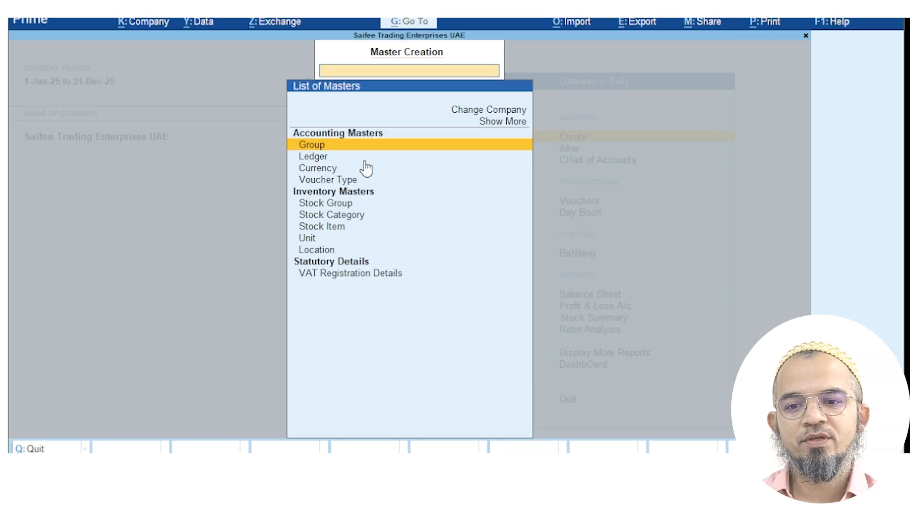
click(335, 227)
click(339, 226)
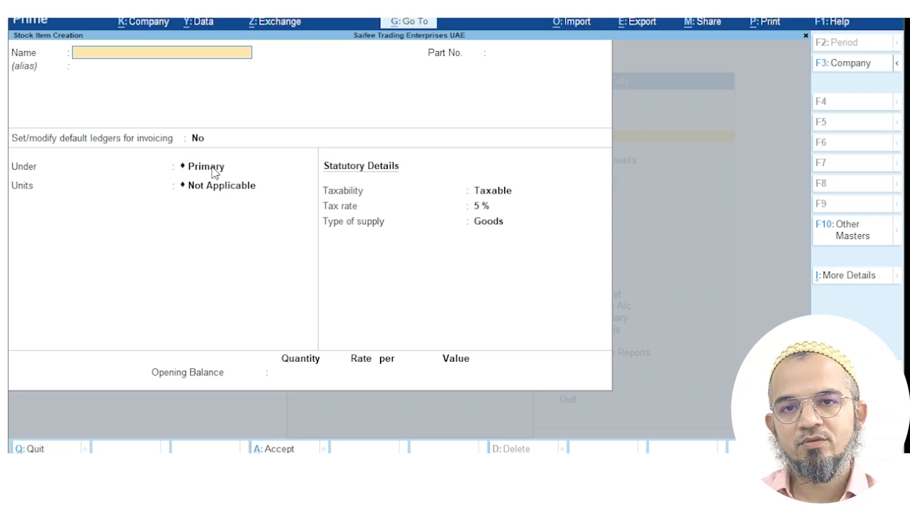
key(Escape)
key(Escape)
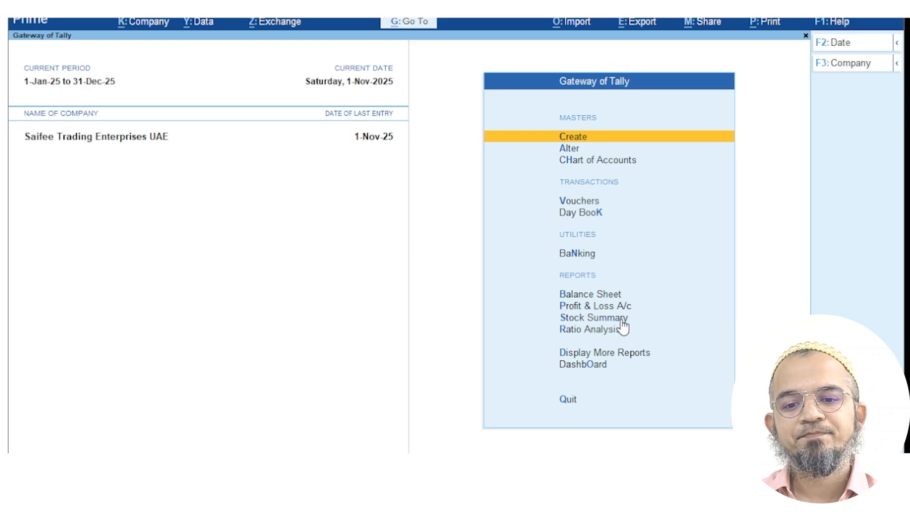
Start a Sales voucher dated 2-11-2025 and bring up its F12 Voucher Configuration
click(594, 203)
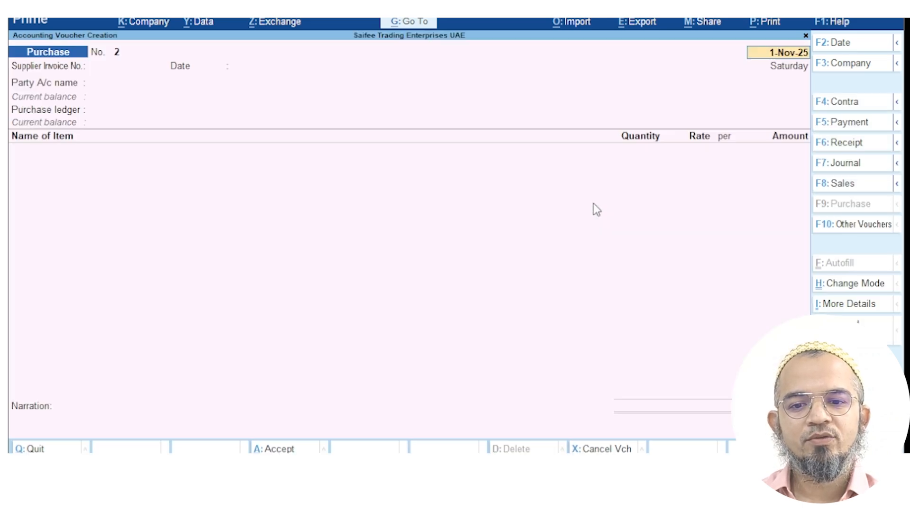
click(855, 188)
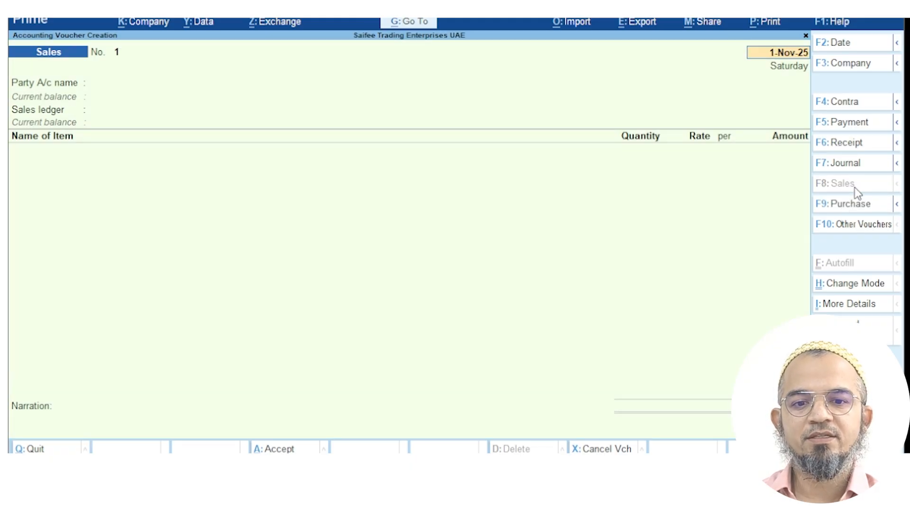
text(2.11)
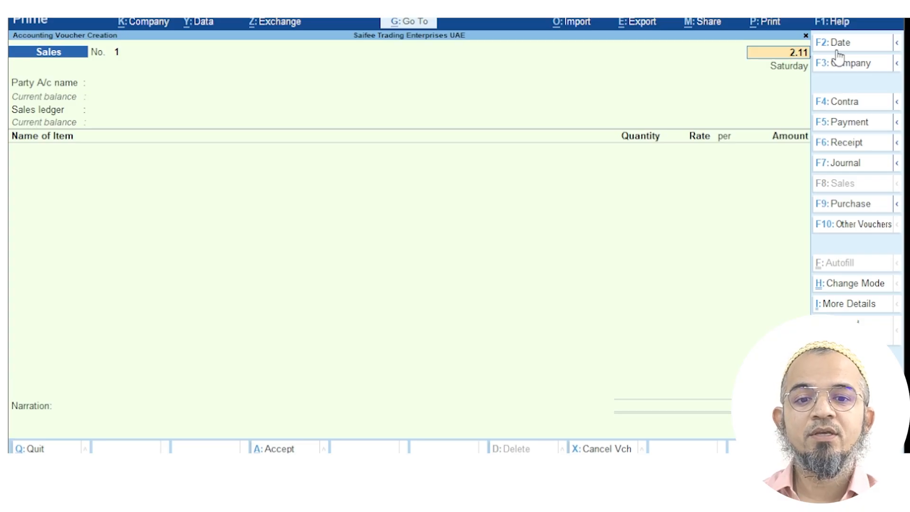
click(852, 48)
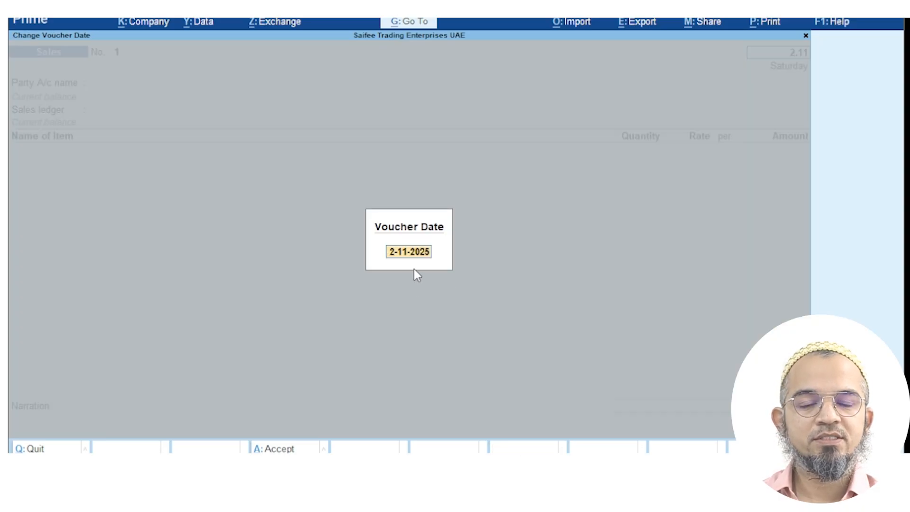
key(Return)
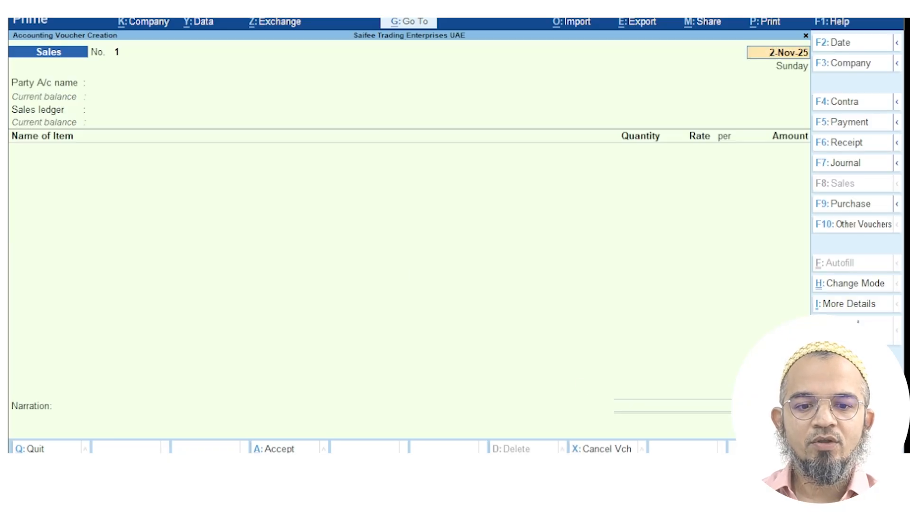
key(F12)
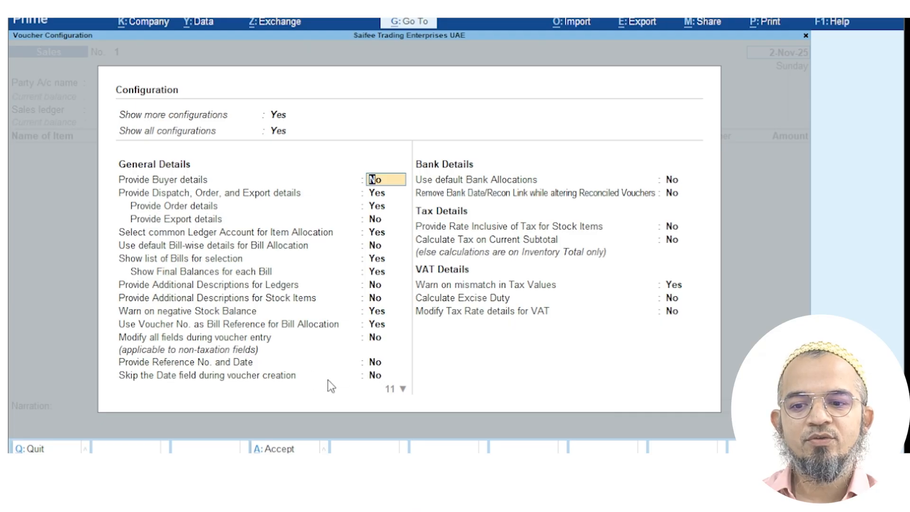
Accept the configuration, then set Cash as party and Sales as ledger, skipping dispatch details
click(377, 380)
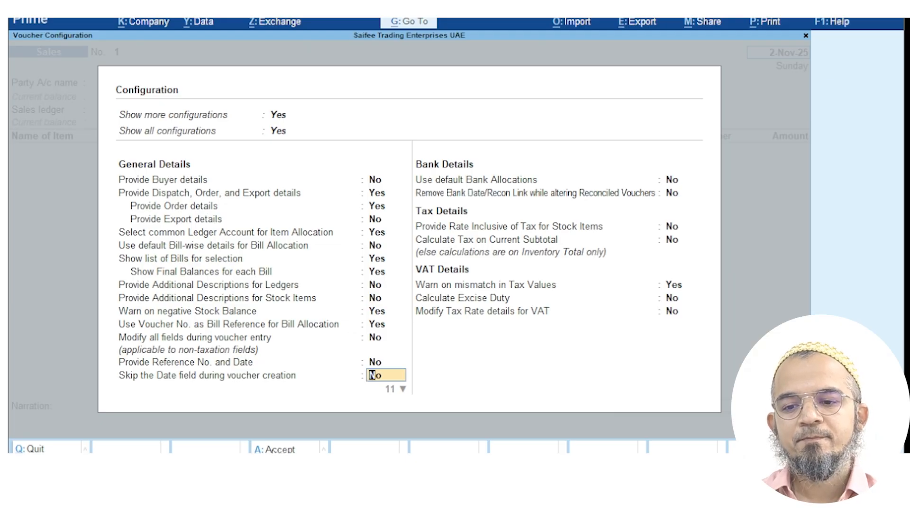
click(282, 449)
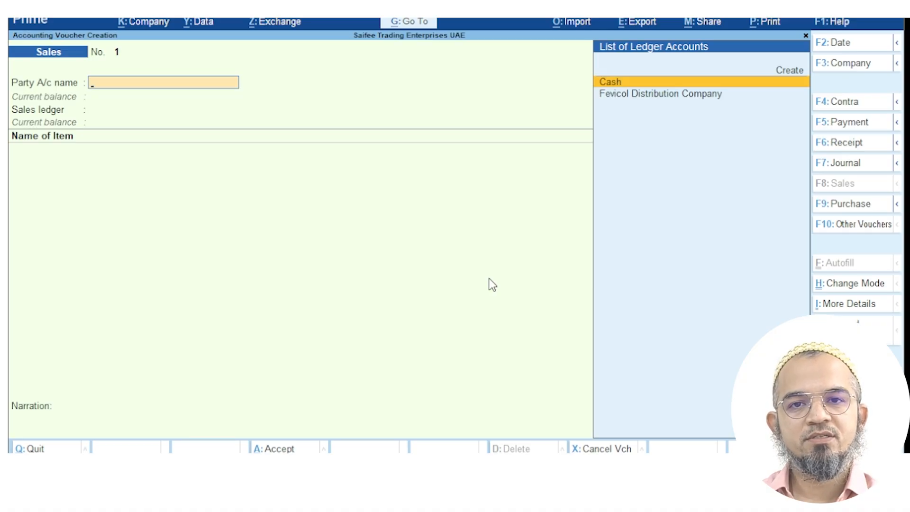
key(Return)
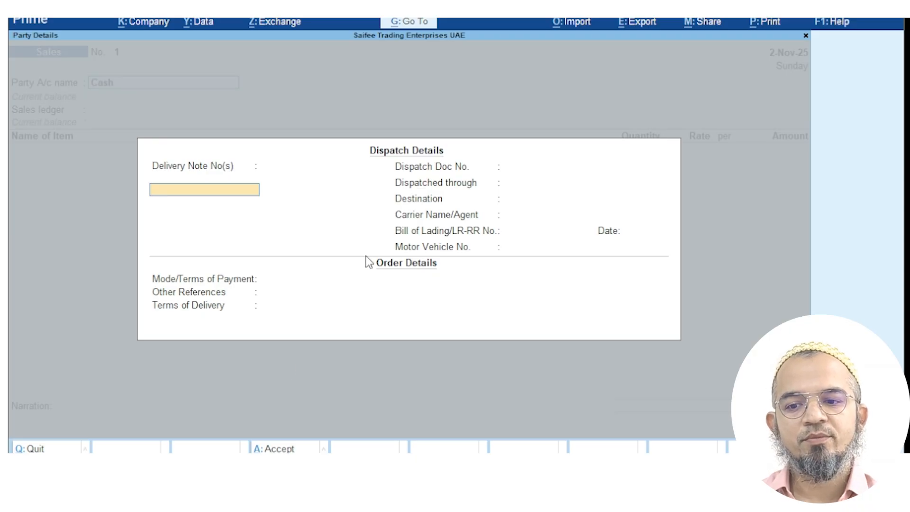
click(268, 448)
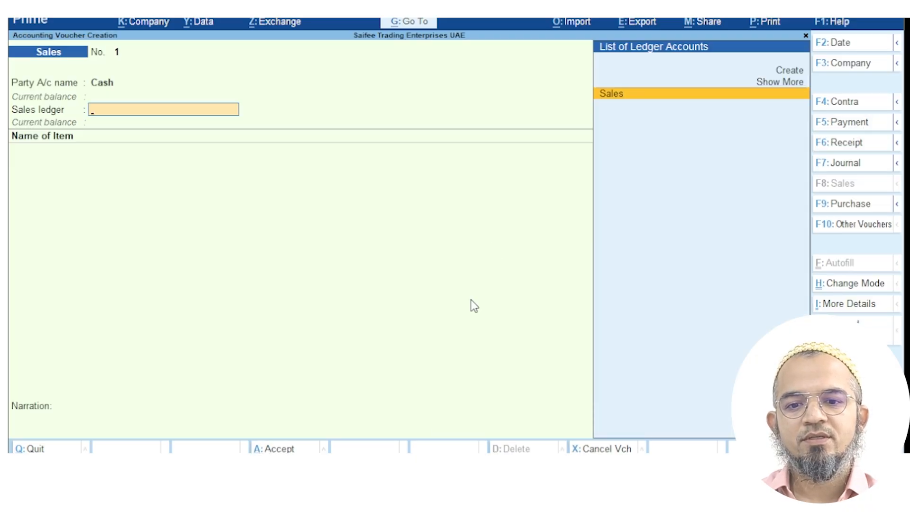
click(614, 93)
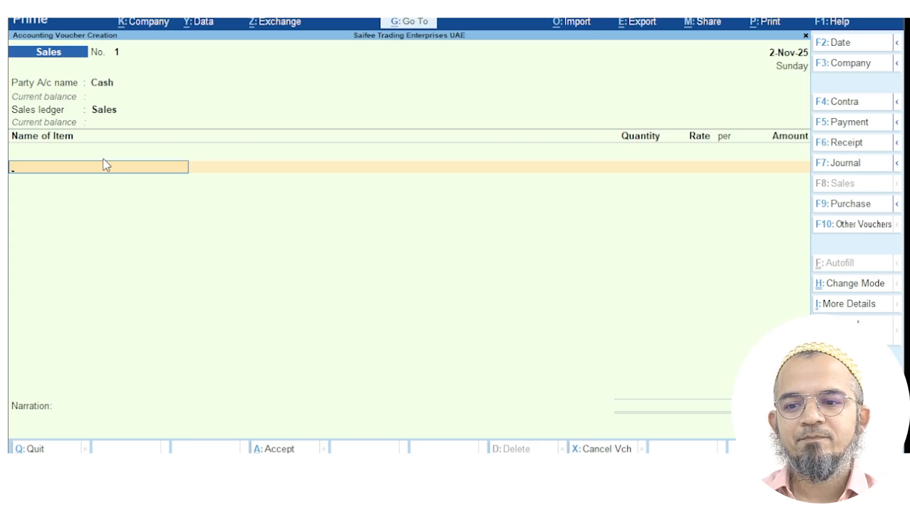
Enter sale items Fevicol Tube 5ml, 12 at 5.00, and WD40, 6 at 50.00
text(Fe)
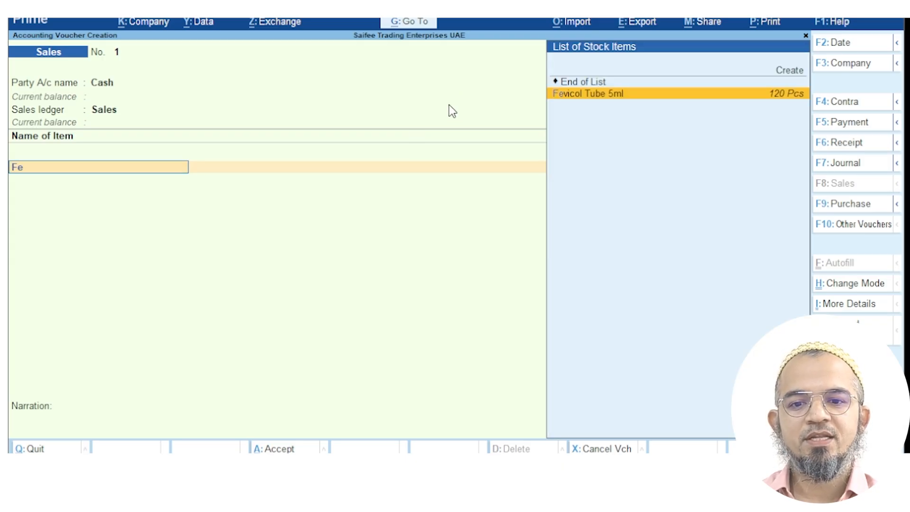
click(573, 96)
text(12)
key(Return)
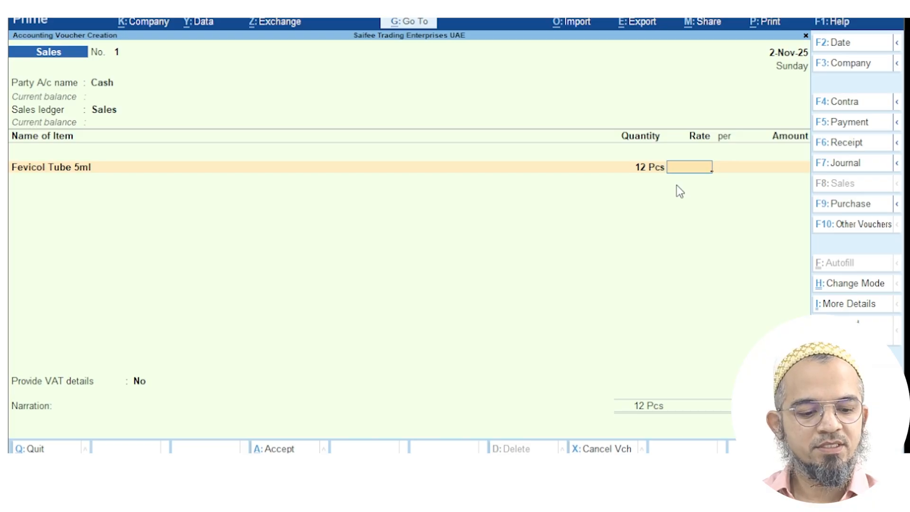
text(5)
key(Return)
key(Return)
key(Return)
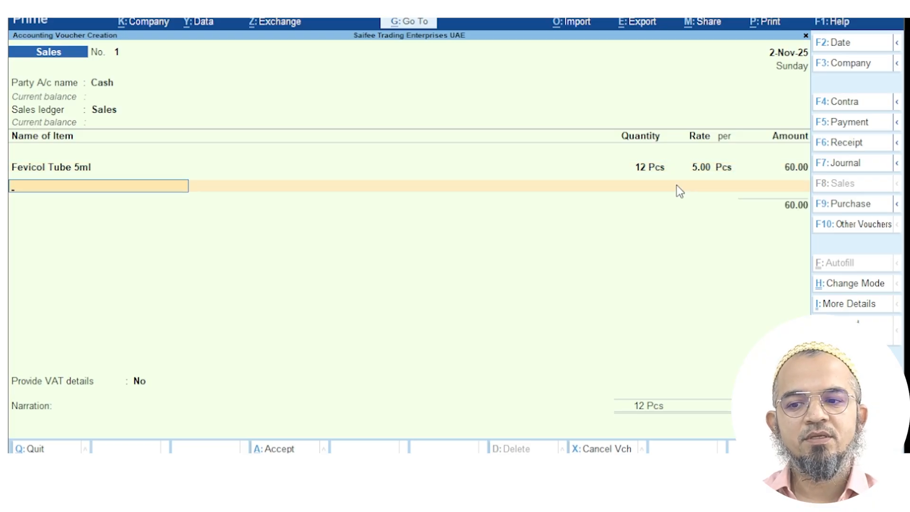
text(w)
key(Return)
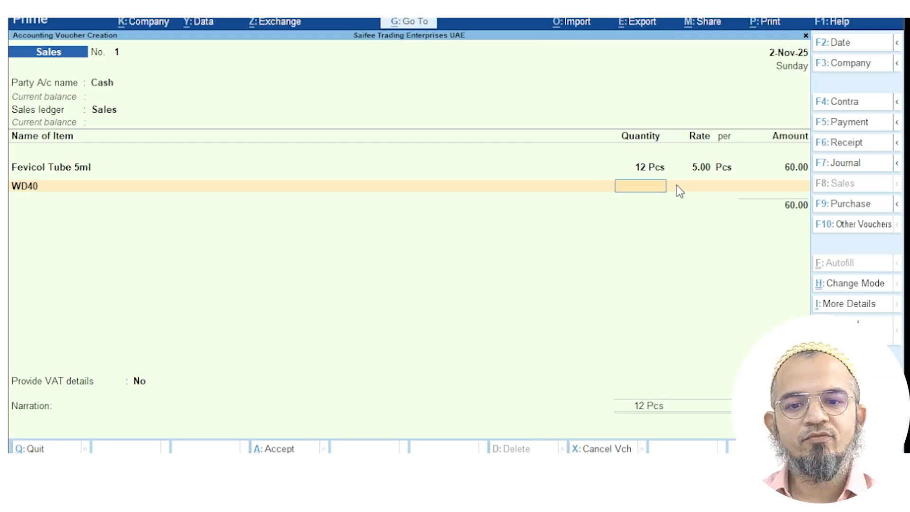
text(6)
key(Return)
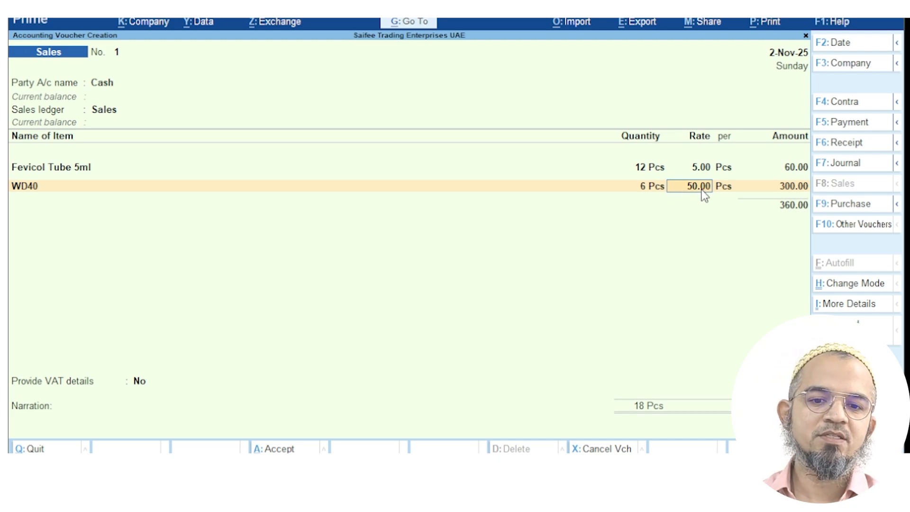
key(Return)
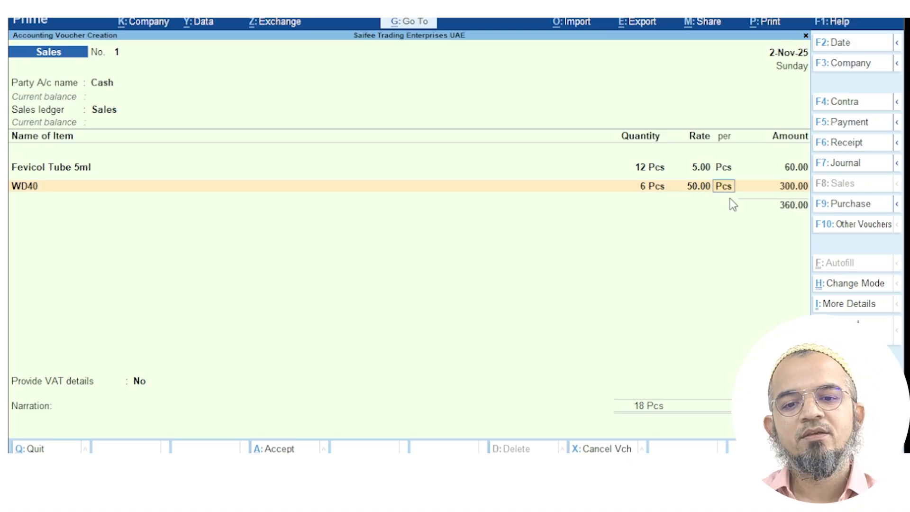
key(Return)
key(Return)
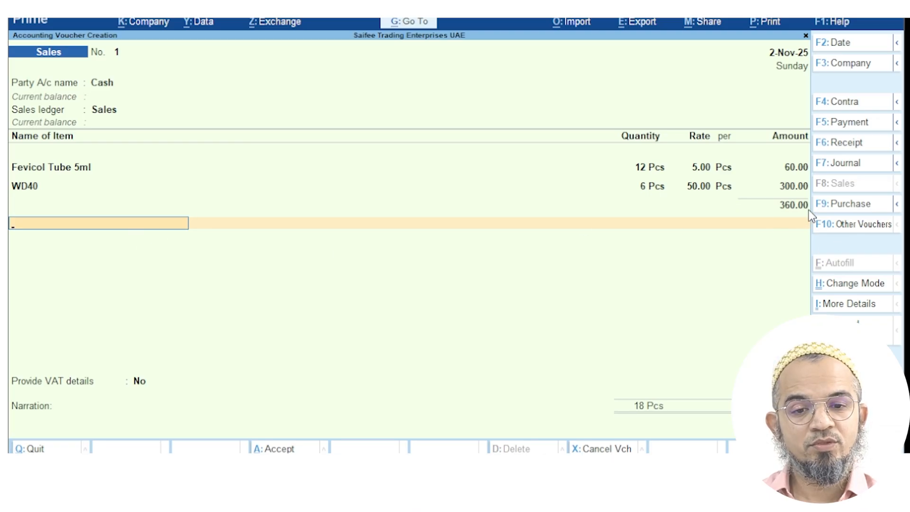
Add VAT of 18.00 with VAT details set to No, save, and exit to Gateway
text(Va)
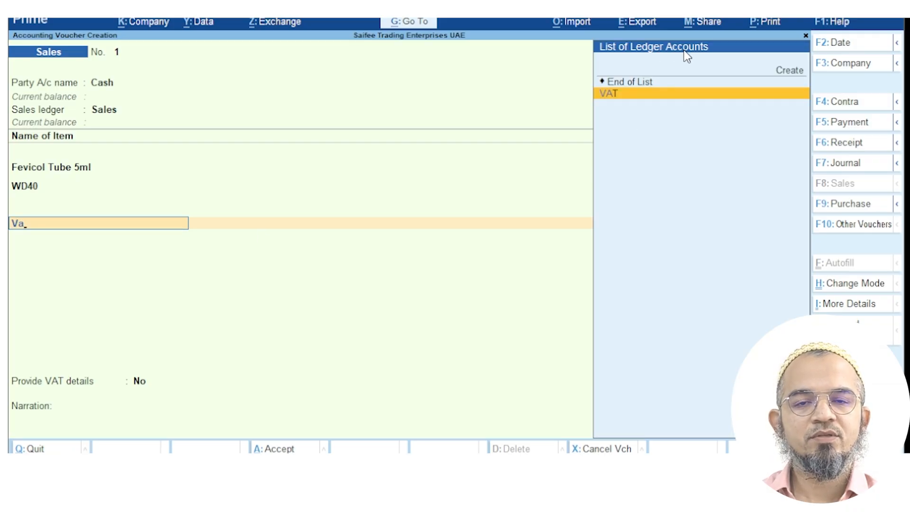
click(607, 102)
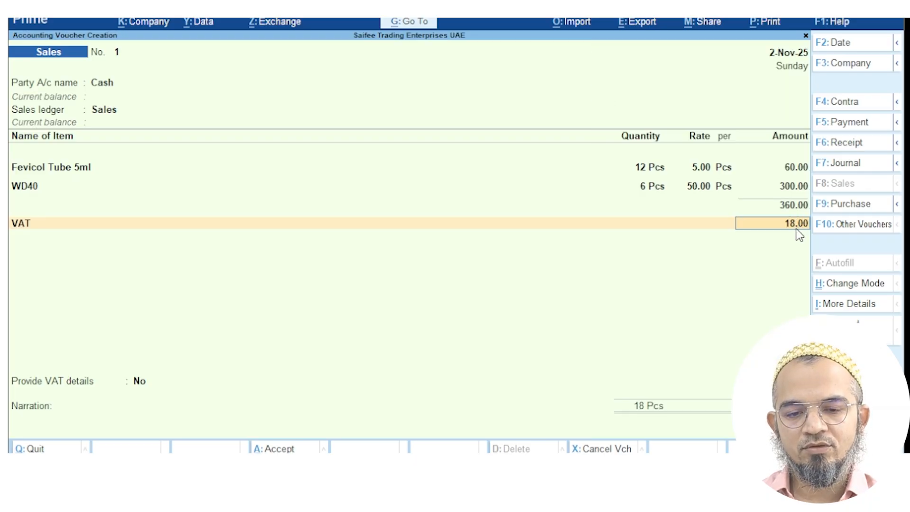
key(Return)
key(Return)
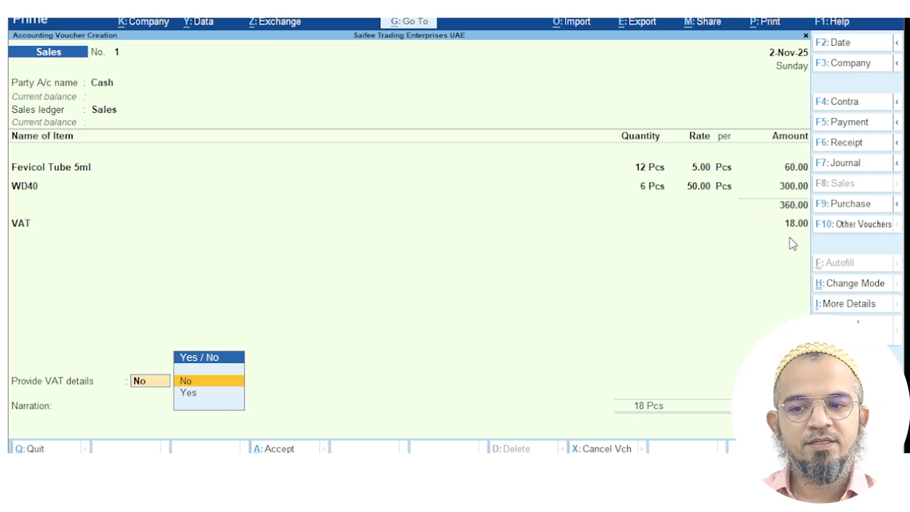
key(Return)
key(Return)
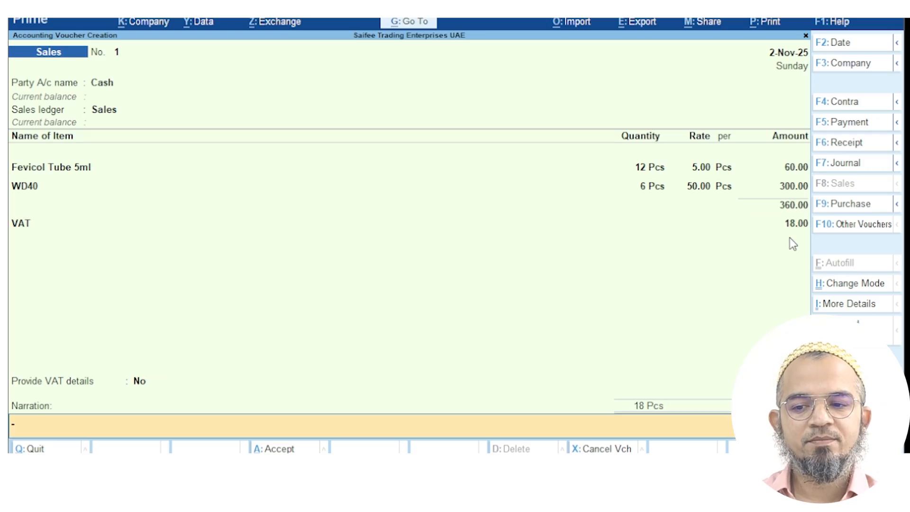
key(Return)
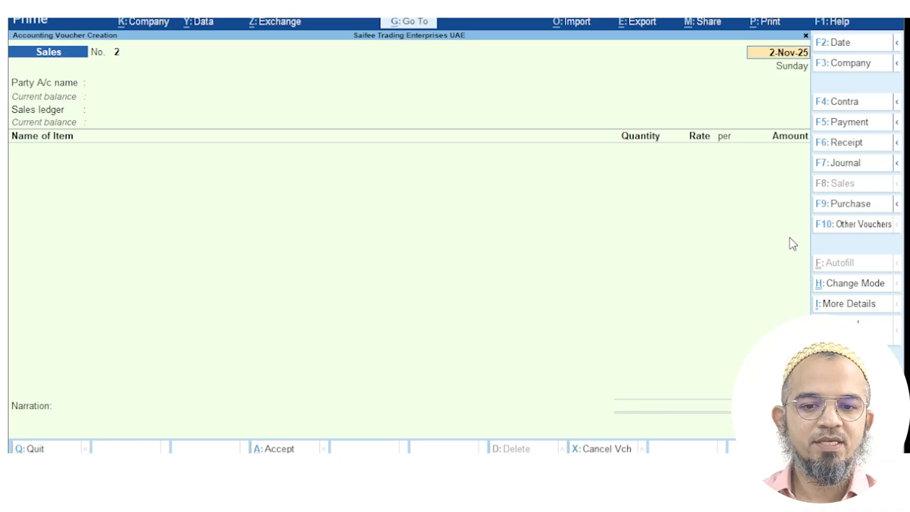
key(BackSpace)
key(Escape)
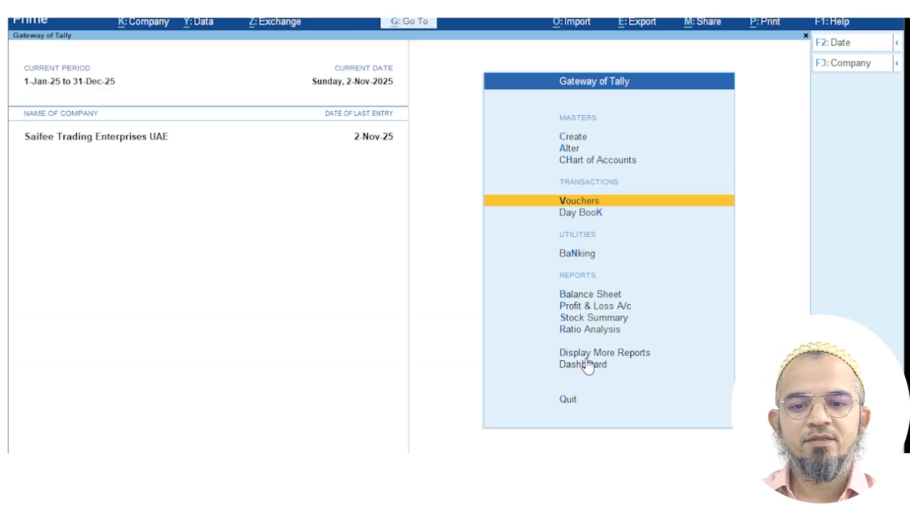
Check Fevicol Tube 5ml's November vouchers in the Stock Summary, then return to Gateway
click(588, 318)
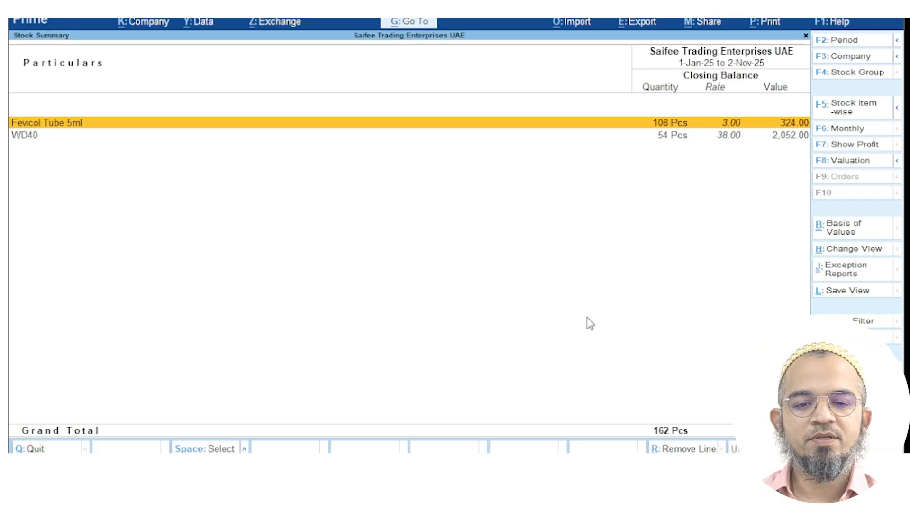
click(666, 127)
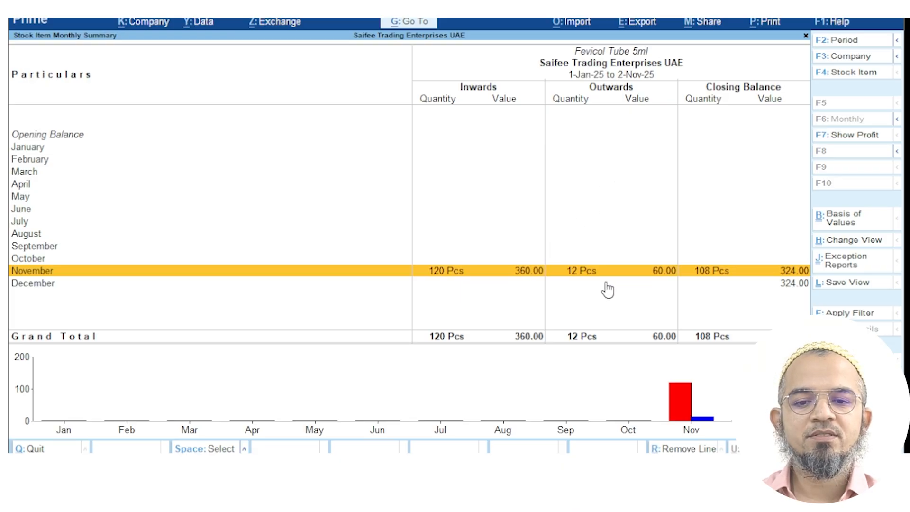
key(Return)
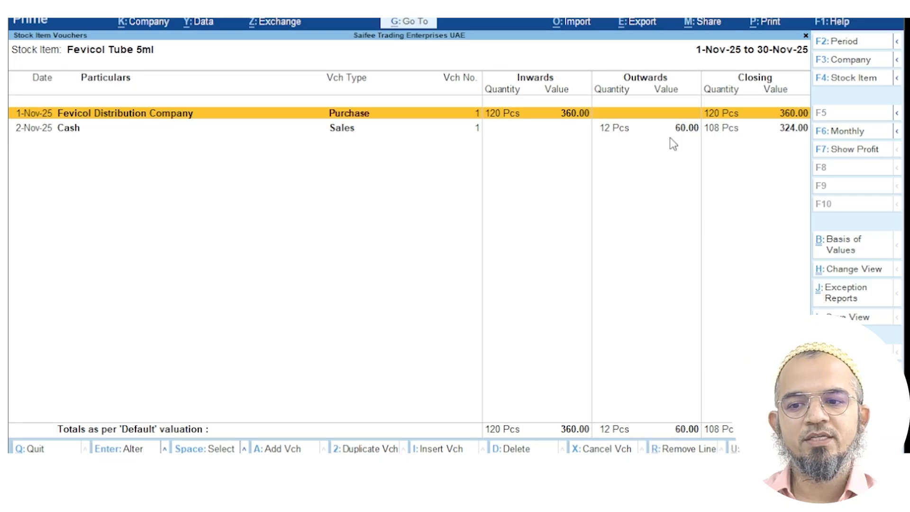
key(Escape)
key(Escape)
key(Escape)
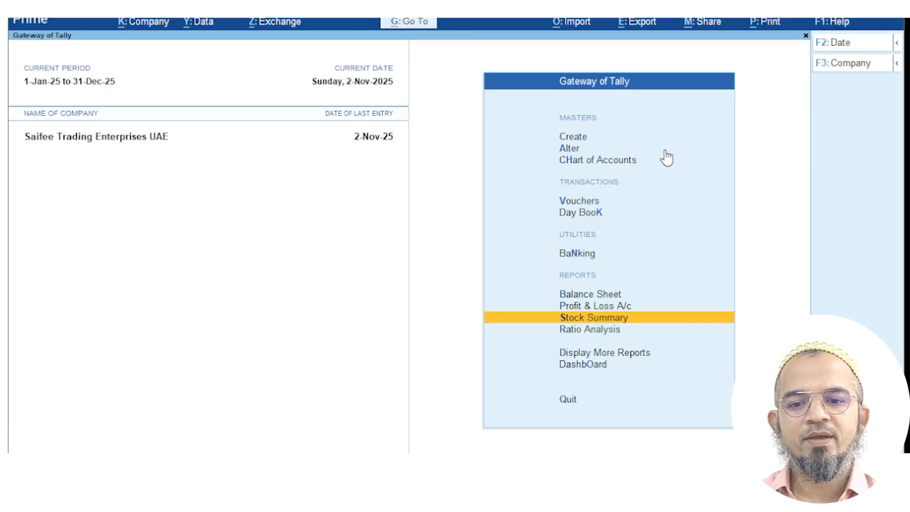
View Fevicol Distribution Company's Ledger Vouchers report, then return to Gateway
click(419, 26)
text(Ledger)
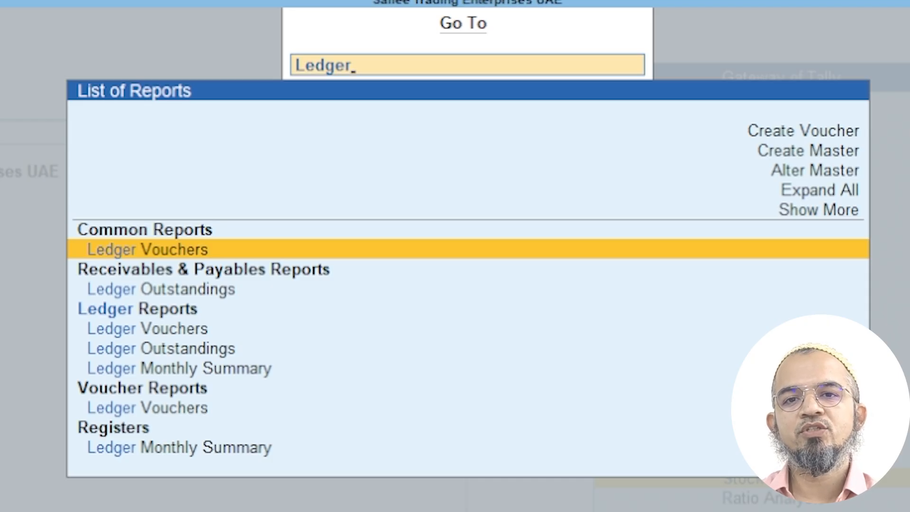
key(Return)
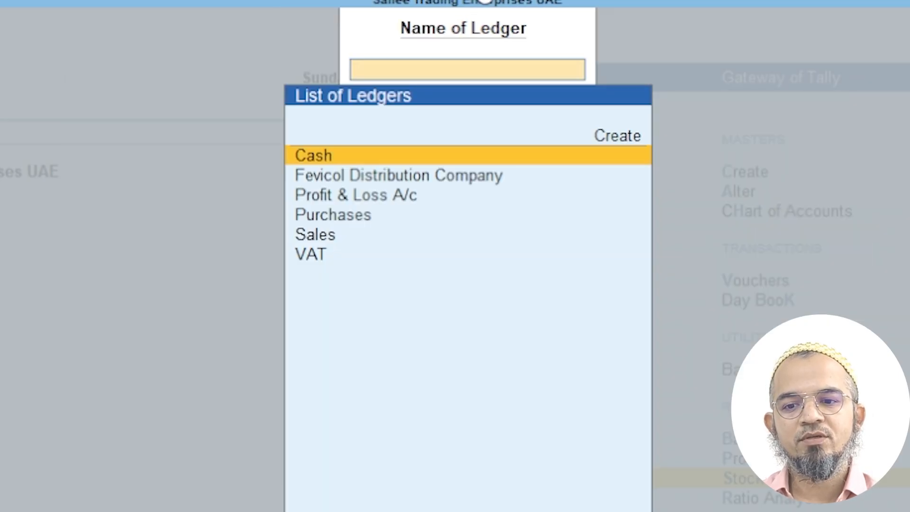
key(Down)
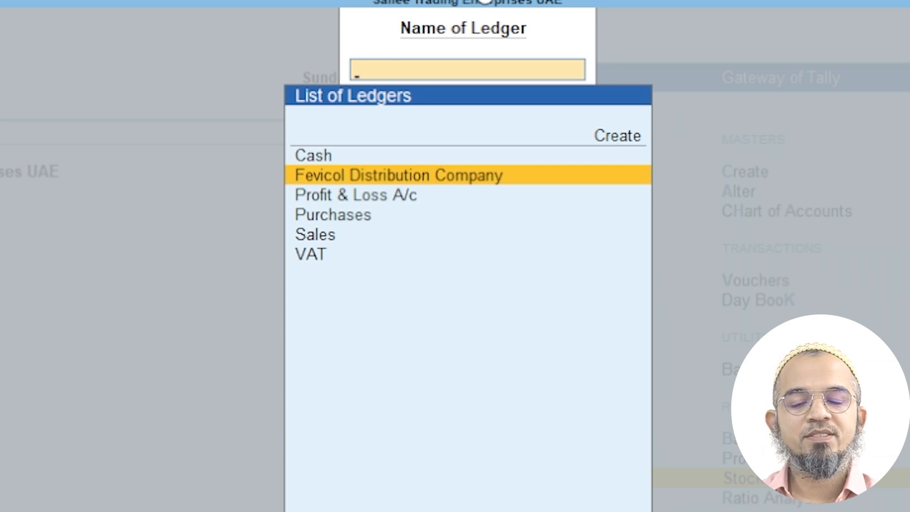
key(Return)
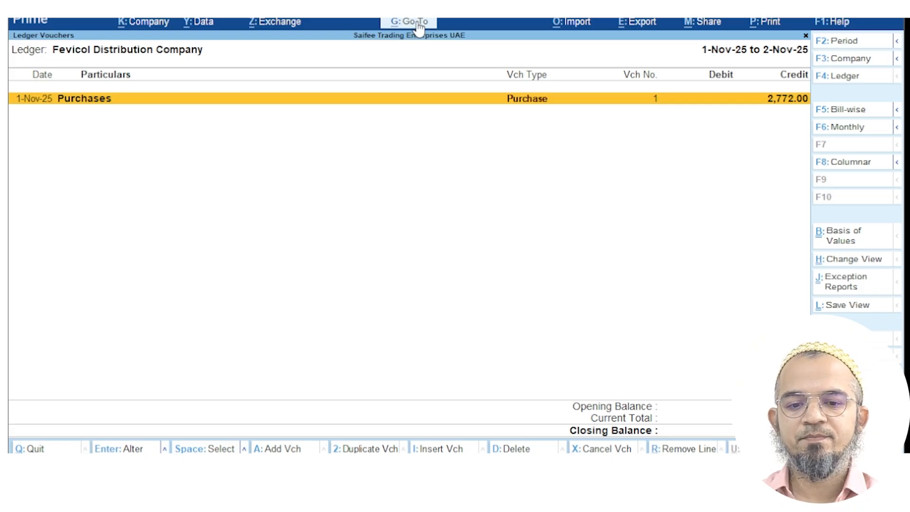
key(Escape)
key(Escape)
key(Escape)
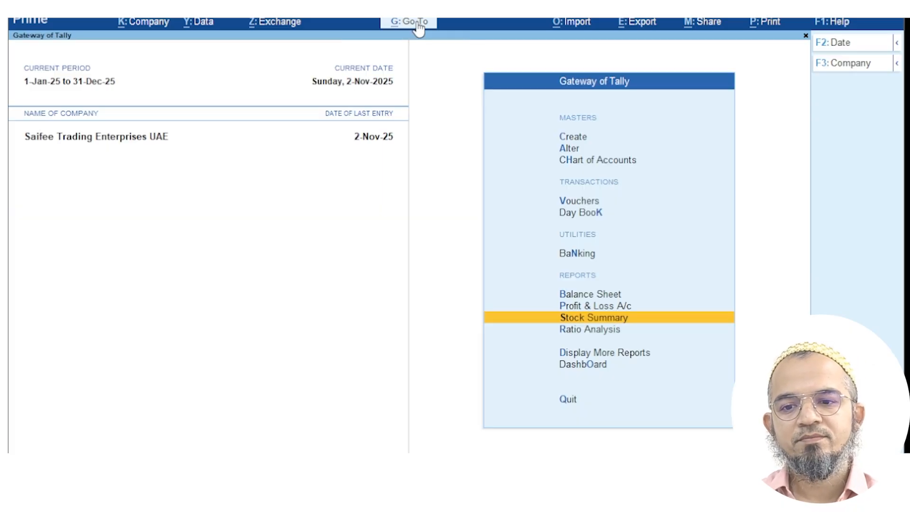
View Group Outstandings for Sundry Debtors, which show no pending bills, then exit
click(417, 24)
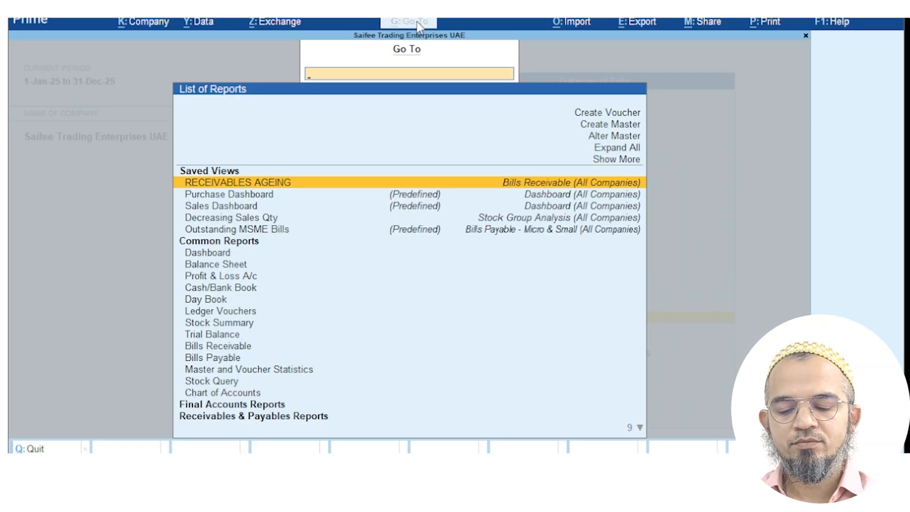
text(Outstand)
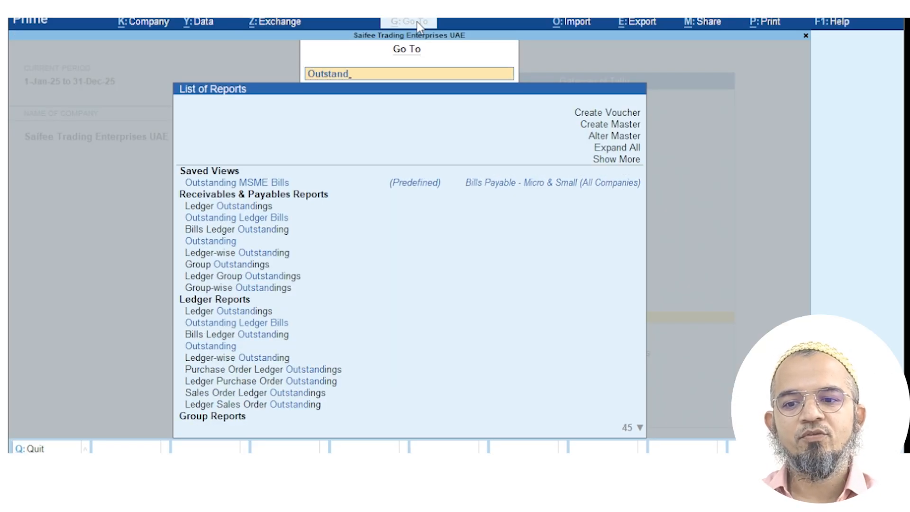
click(221, 268)
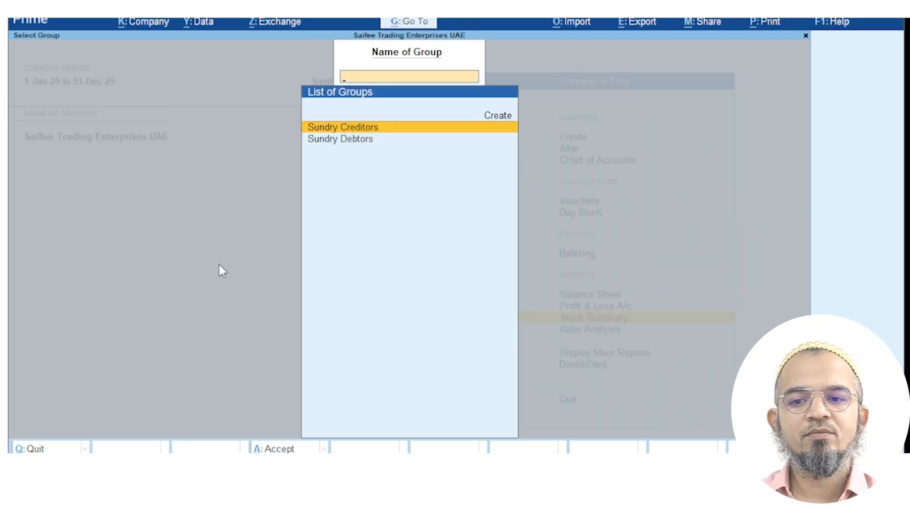
key(Down)
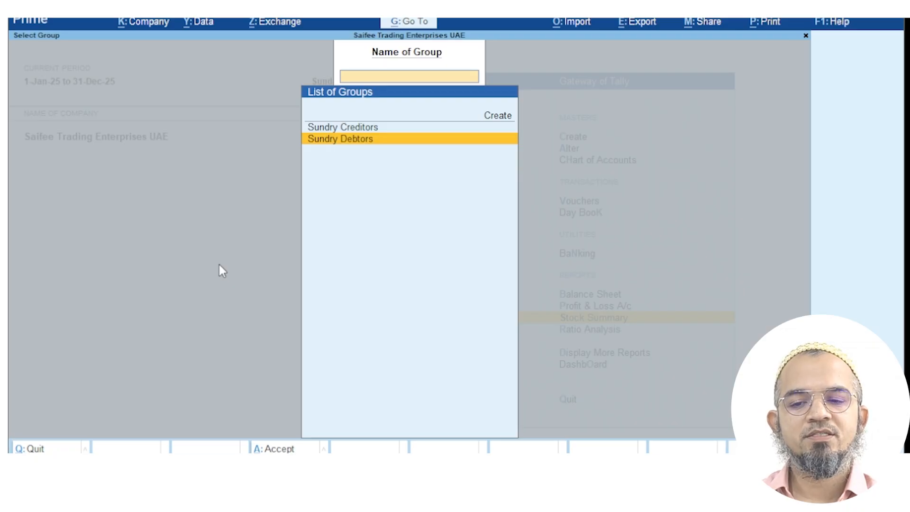
key(Return)
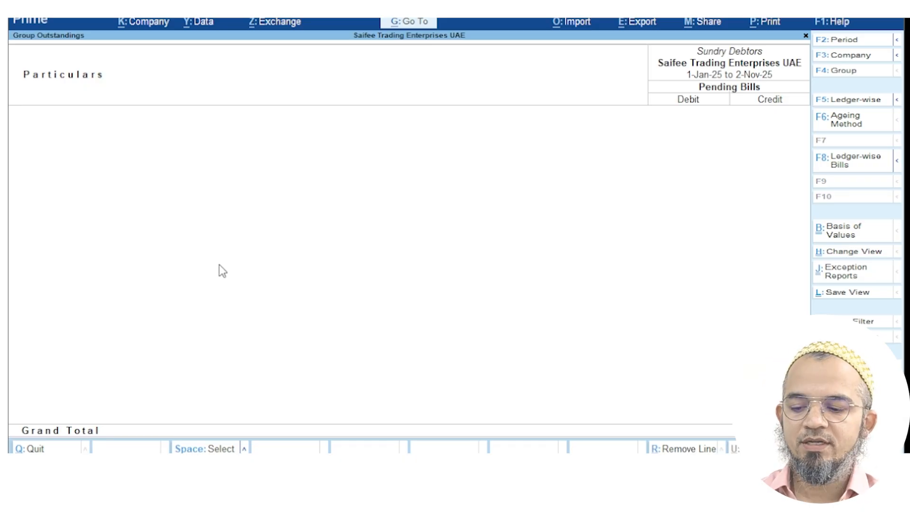
key(Escape)
key(Escape)
key(Escape)
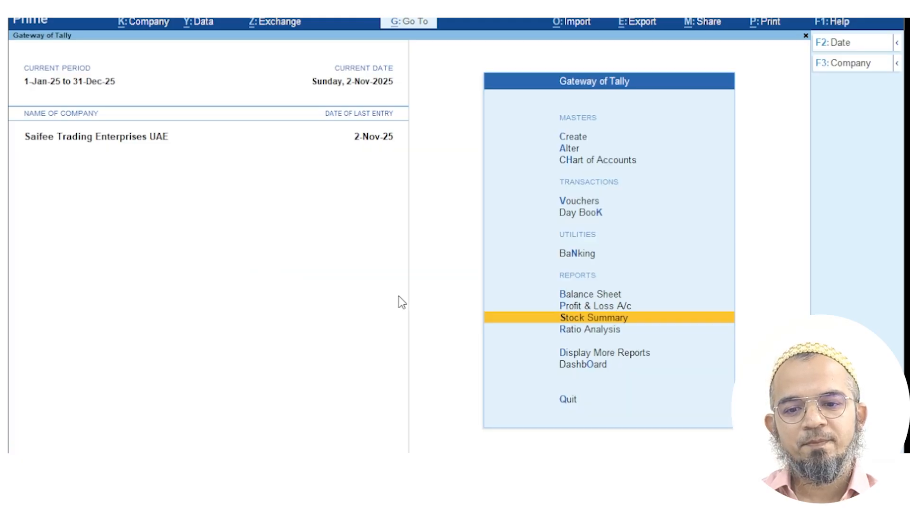
click(625, 306)
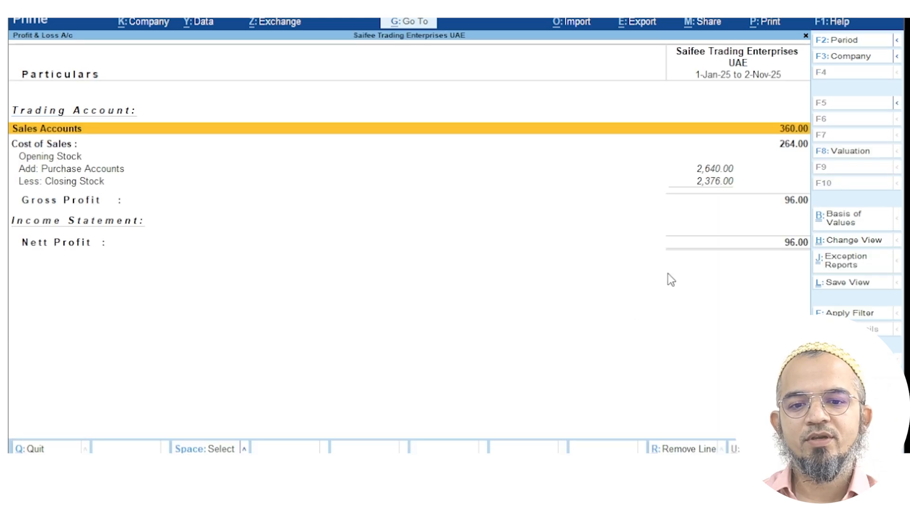
click(802, 145)
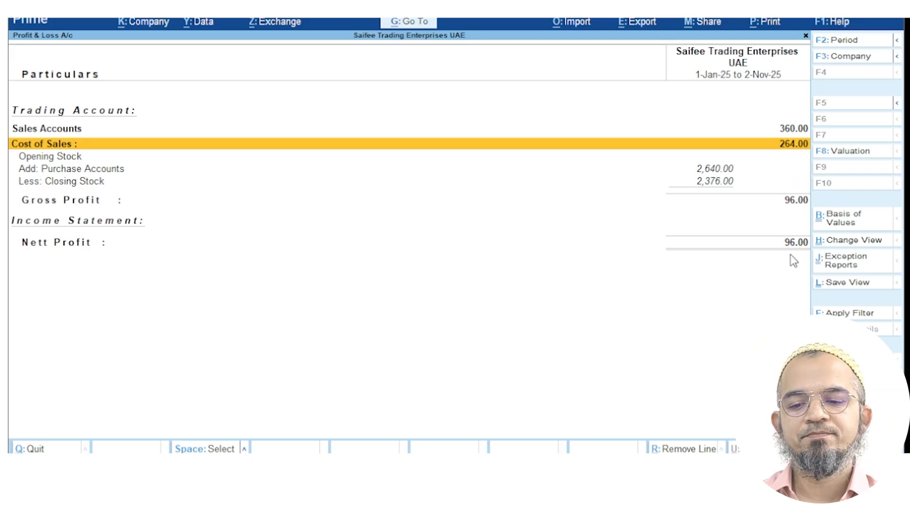
key(Escape)
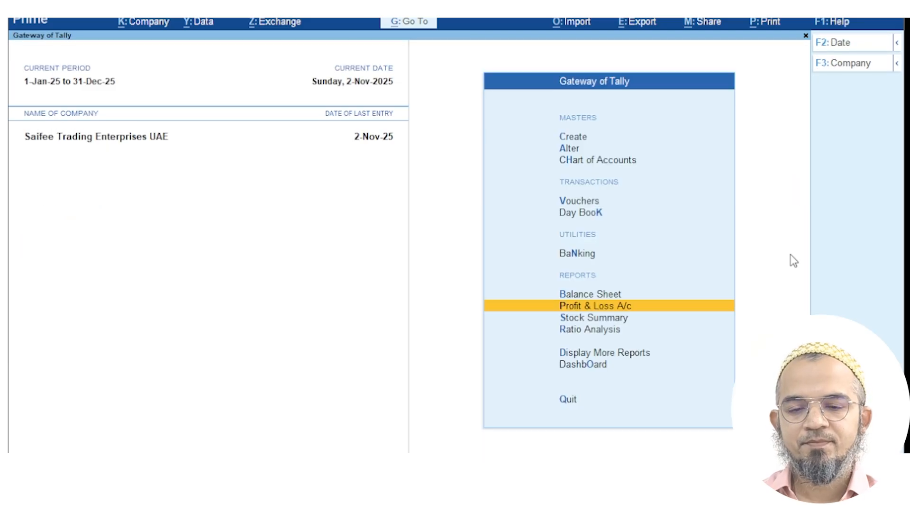
Start a Payment voucher from Cash paying Fevicol Distribution Company 300
click(595, 200)
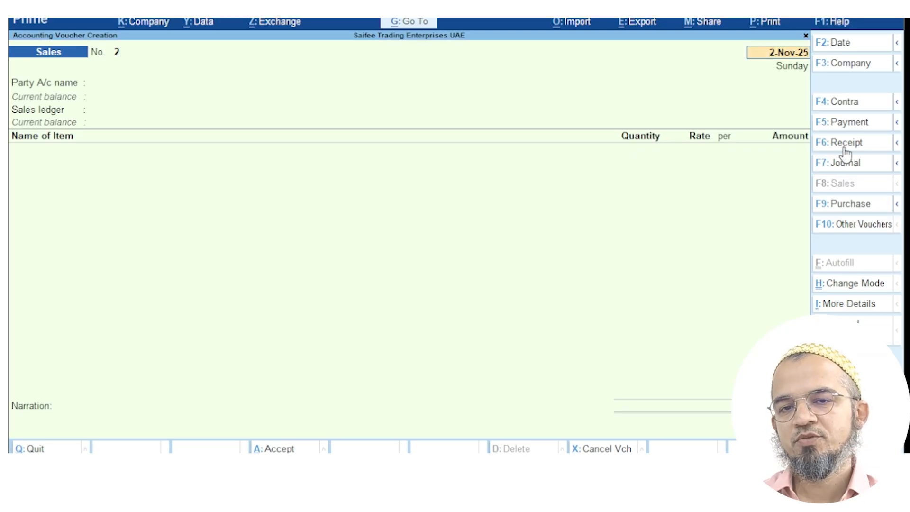
click(852, 124)
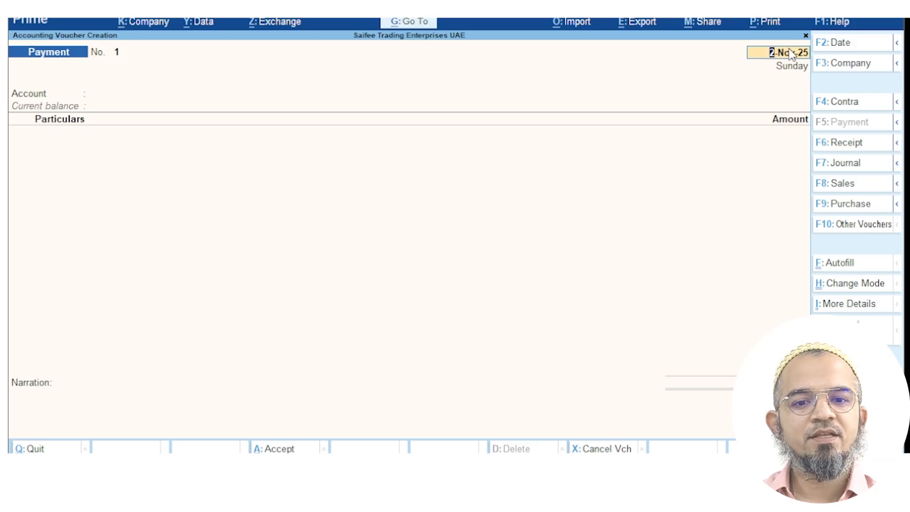
key(Return)
text(Cash)
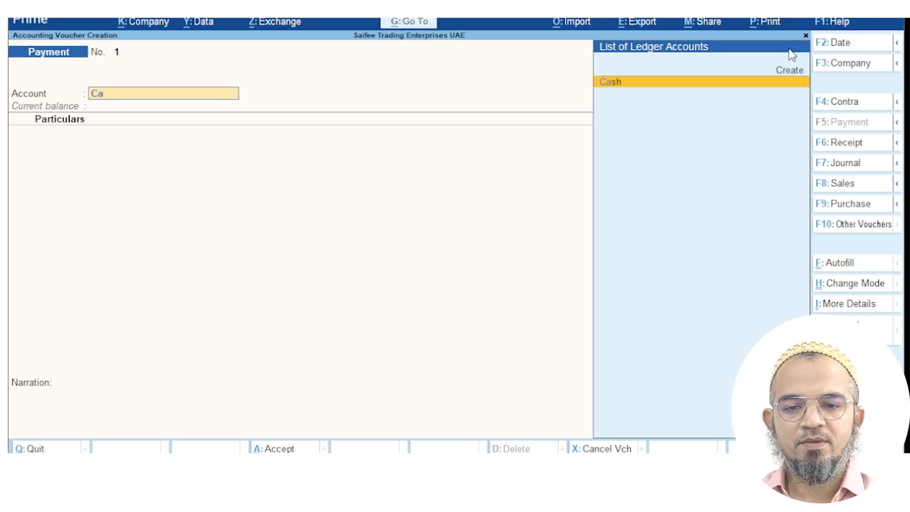
key(Return)
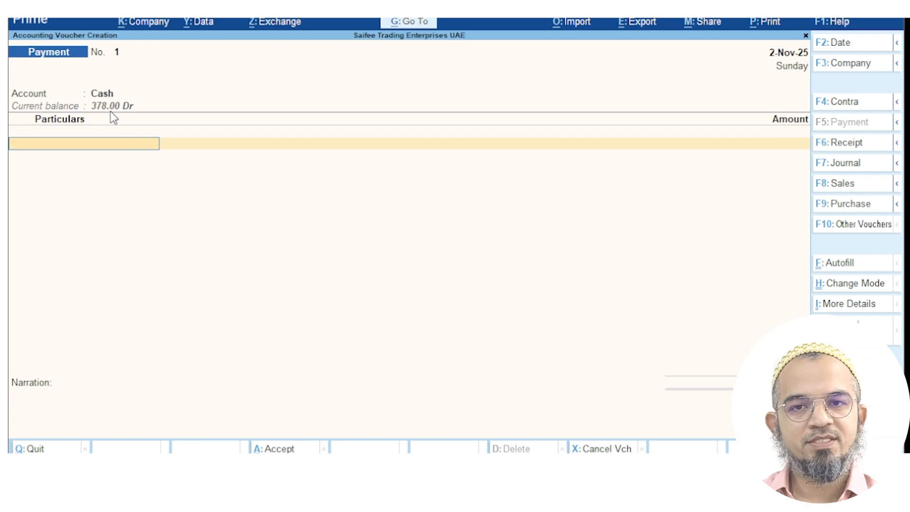
text(Fev)
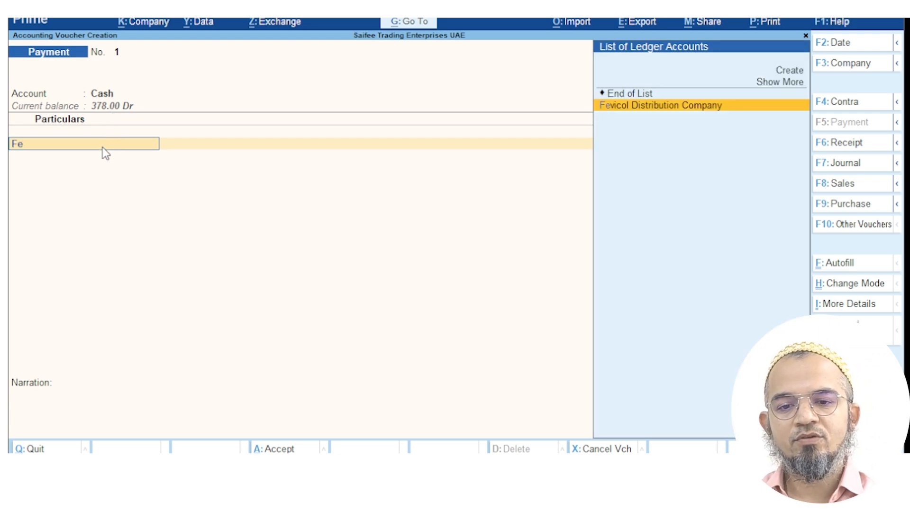
key(Return)
text(30)
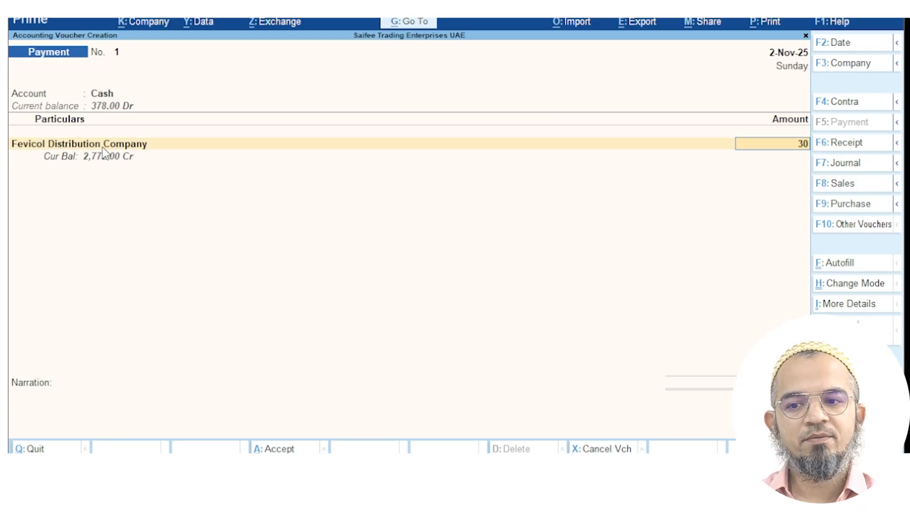
text(0)
key(Return)
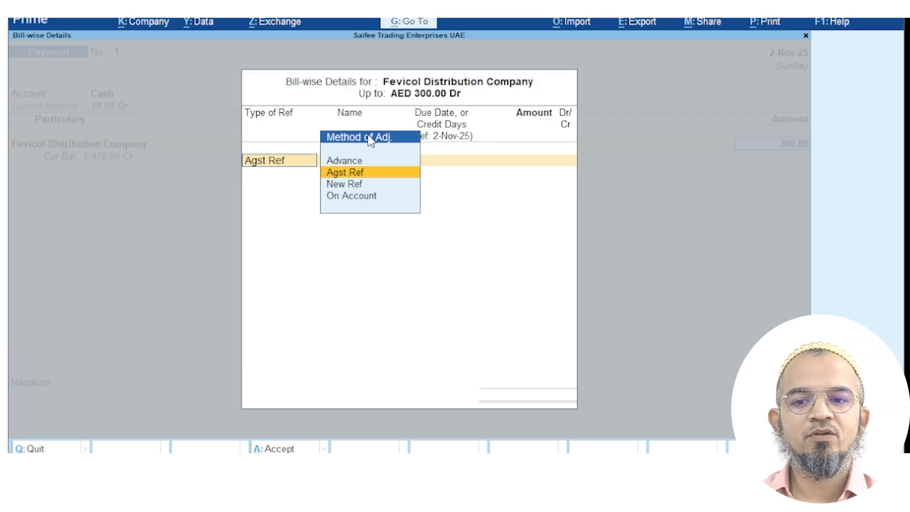
Allocate the 300.00 against bill S123-45 and save the payment voucher
click(347, 175)
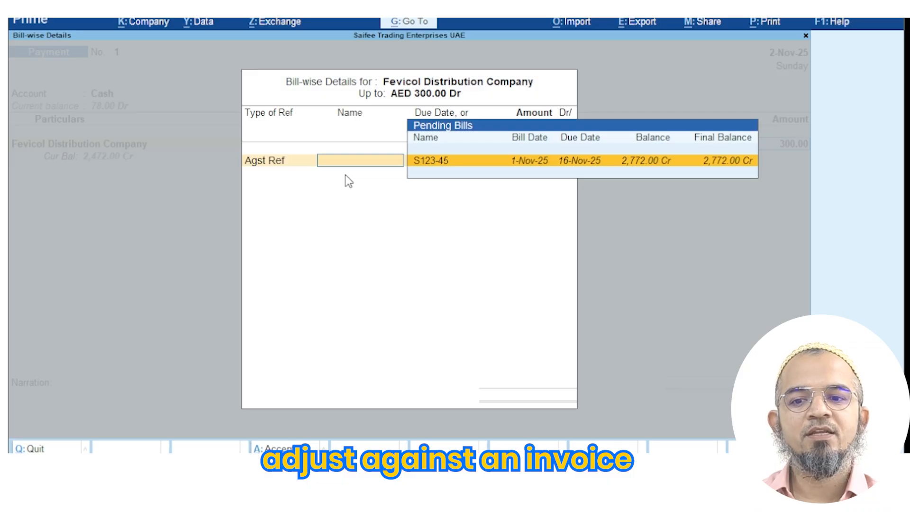
click(440, 164)
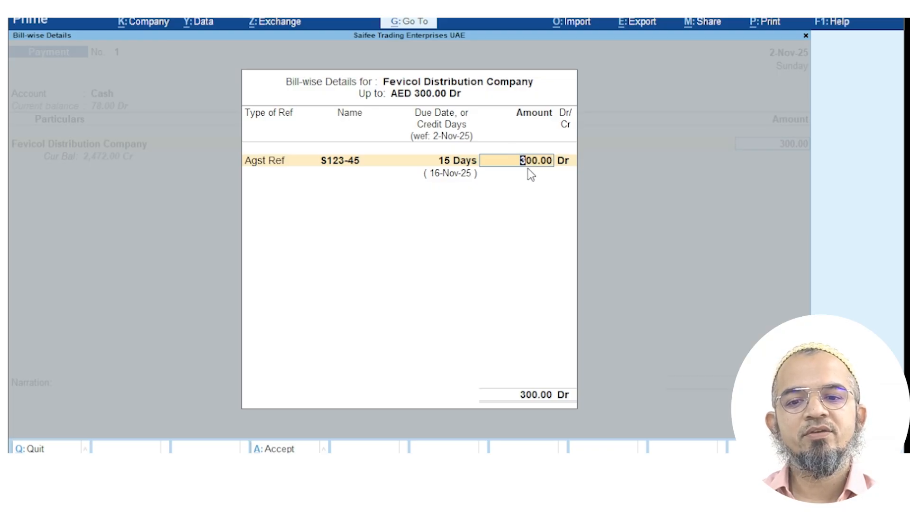
key(Return)
key(Return)
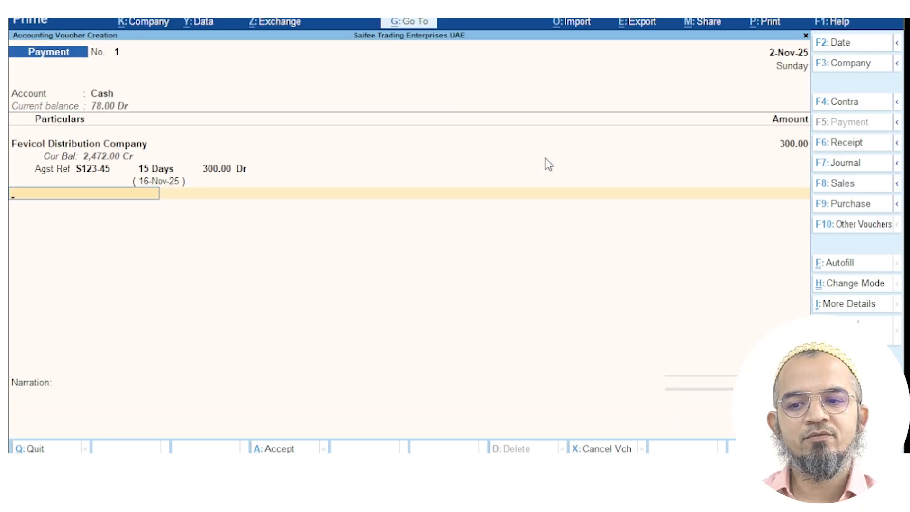
key(Return)
click(309, 391)
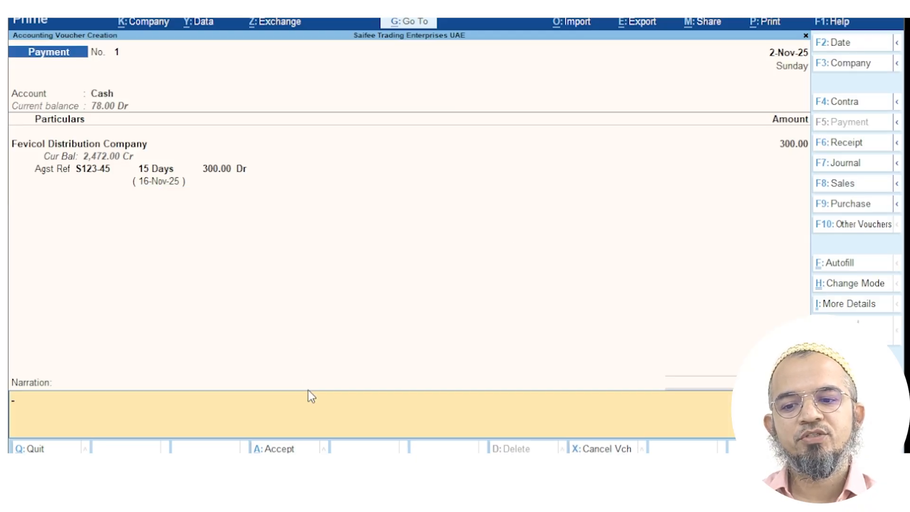
key(Return)
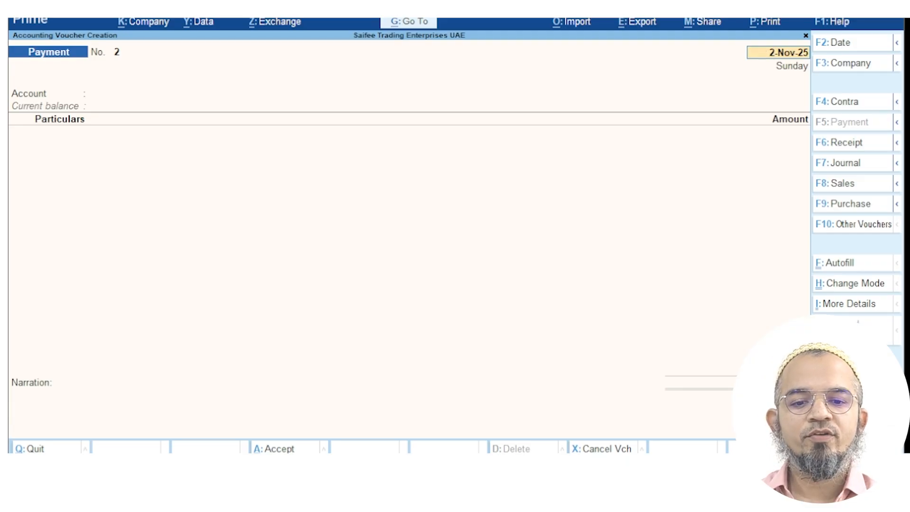
Glance at the payment Voucher Configuration, then close it and blank Payment No. 2
key(F12)
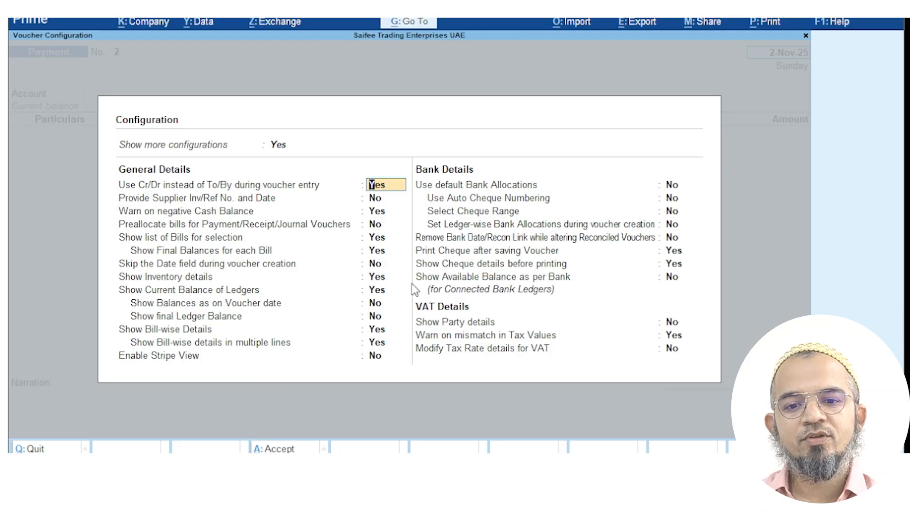
key(Escape)
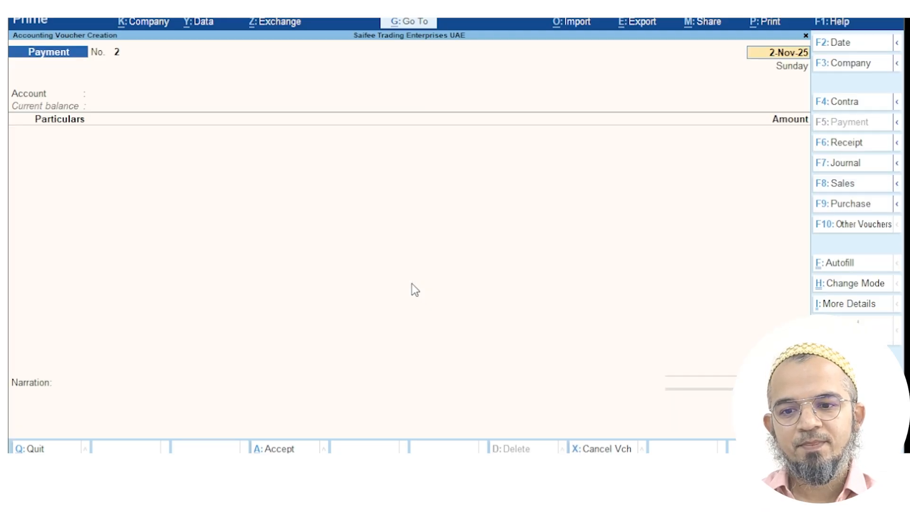
key(Escape)
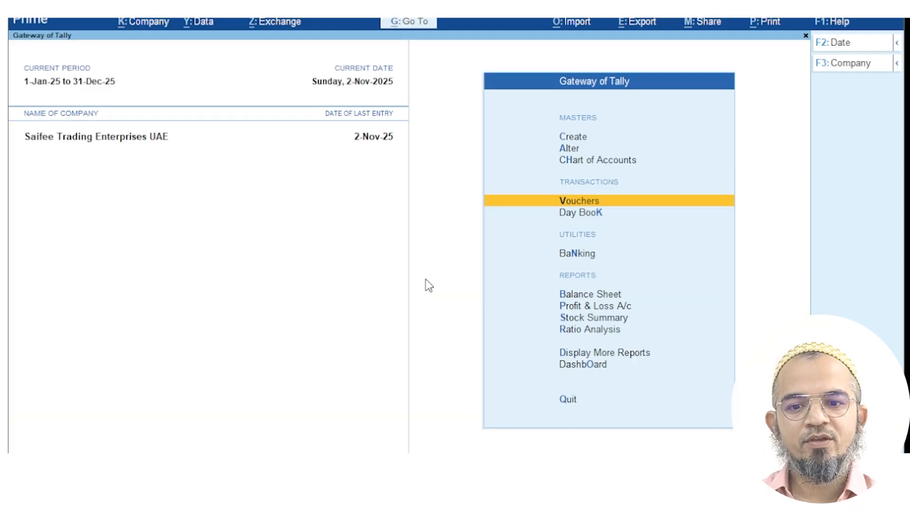
click(421, 23)
text(outst)
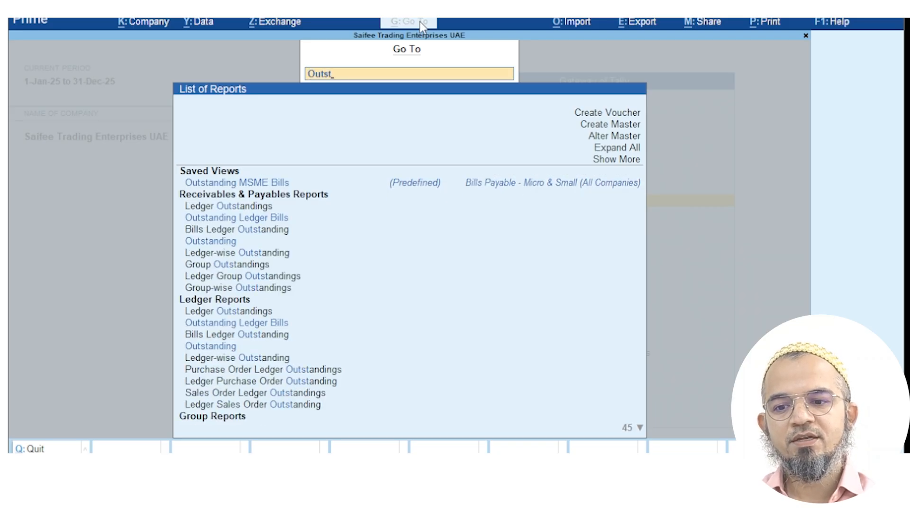
key(Down)
key(Down)
key(Down)
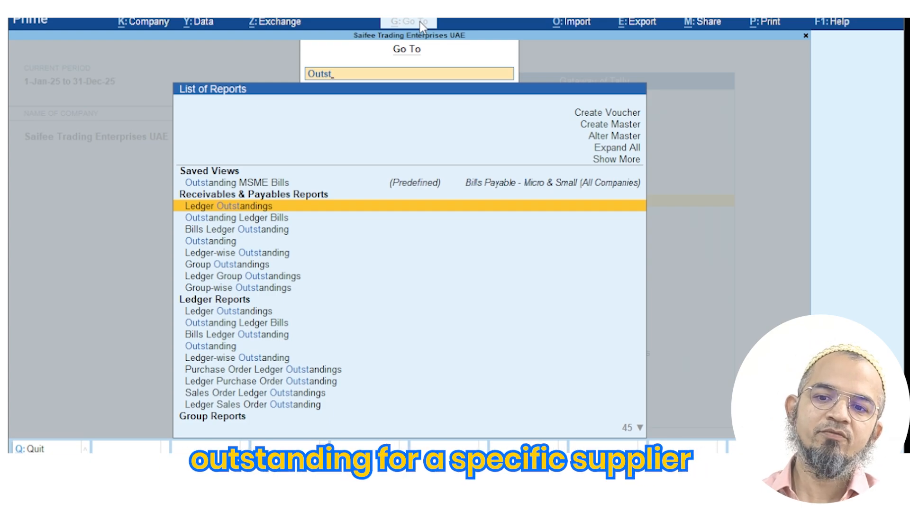
key(Return)
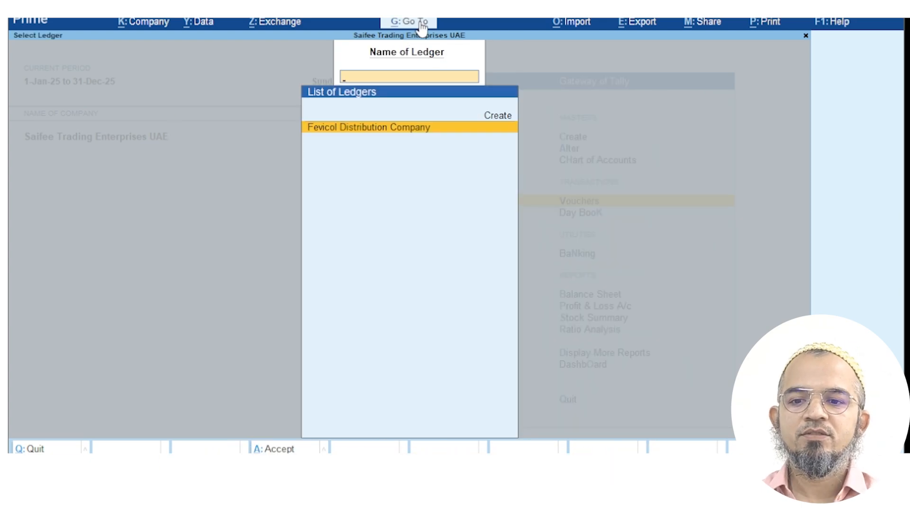
key(Return)
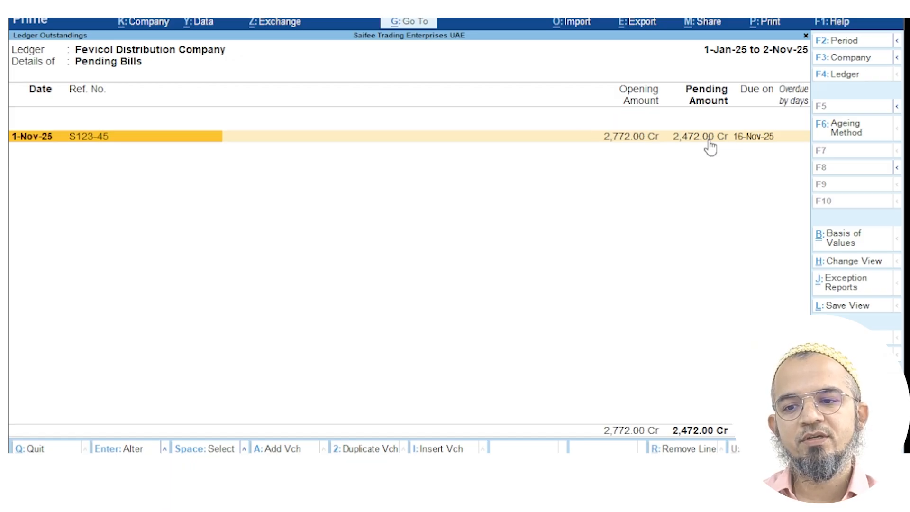
key(alt+F1)
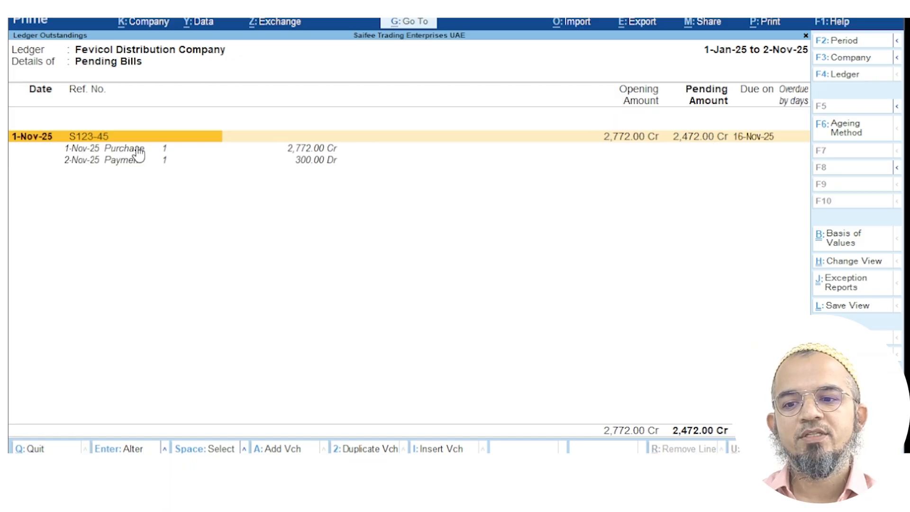
click(136, 148)
click(140, 161)
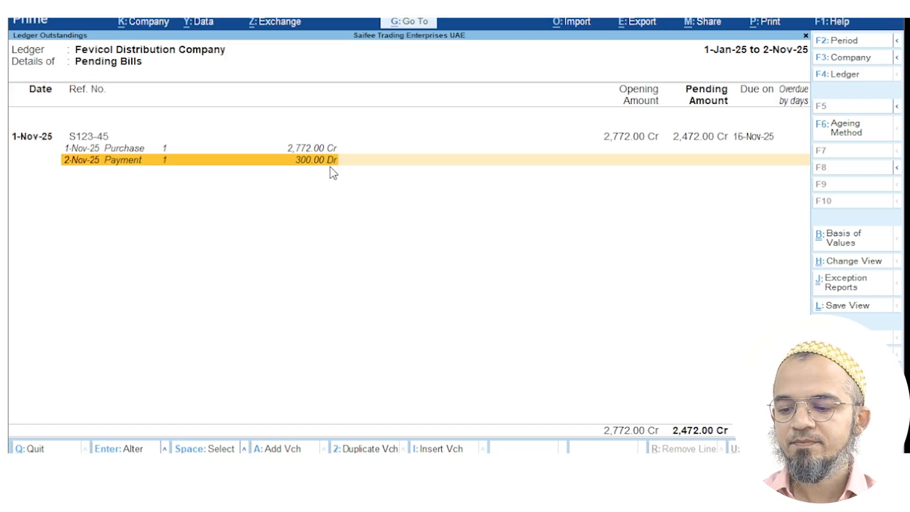
key(Escape)
key(Escape)
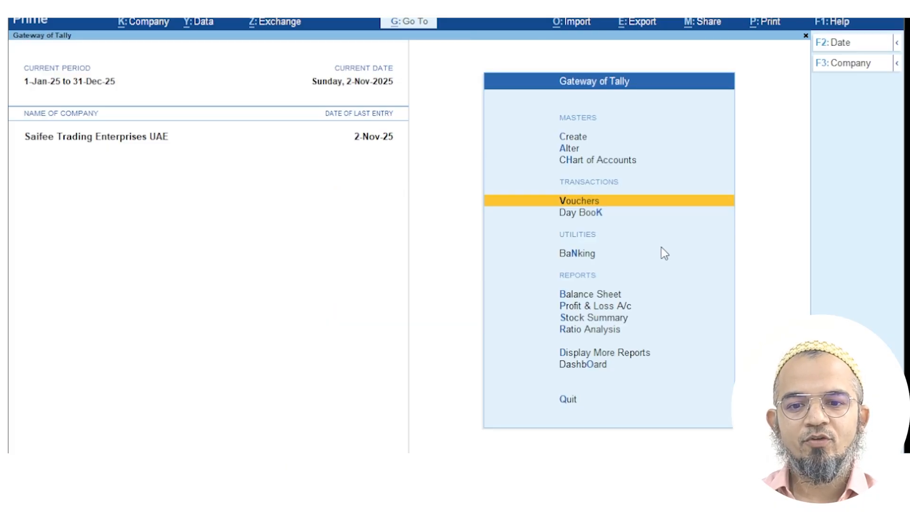
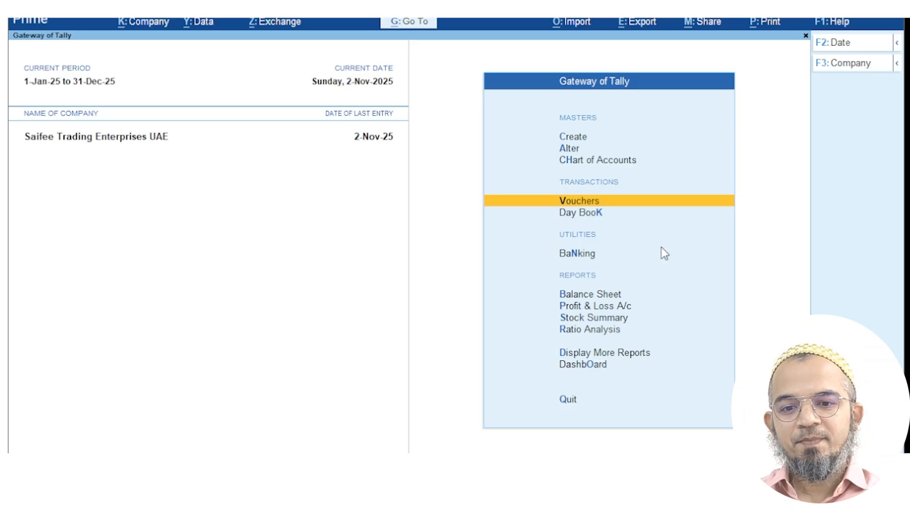
Open Payment voucher No. 2 dated 2-Nov-25 and set Cash as the account
click(613, 204)
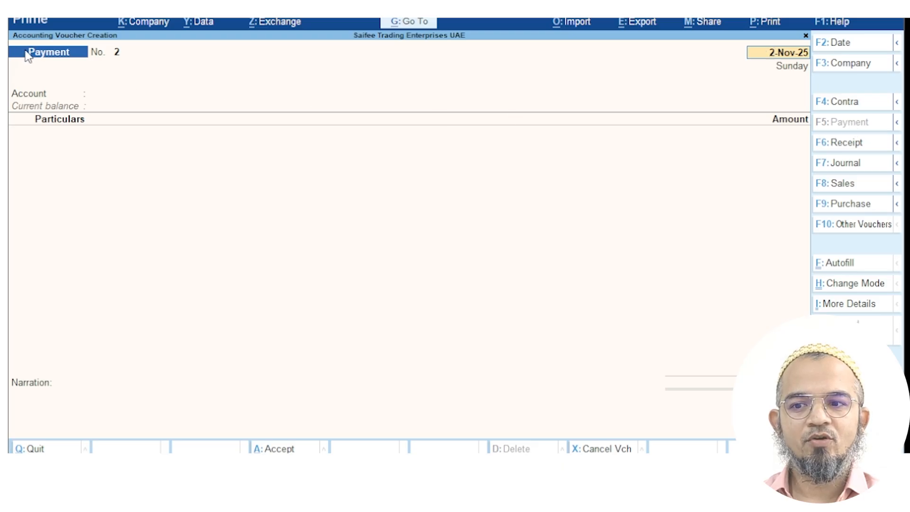
key(Return)
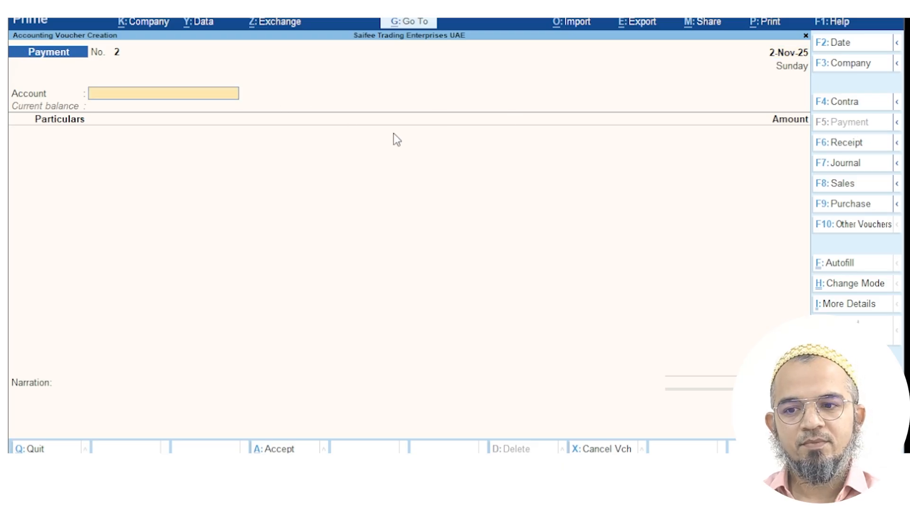
text(cas)
key(Return)
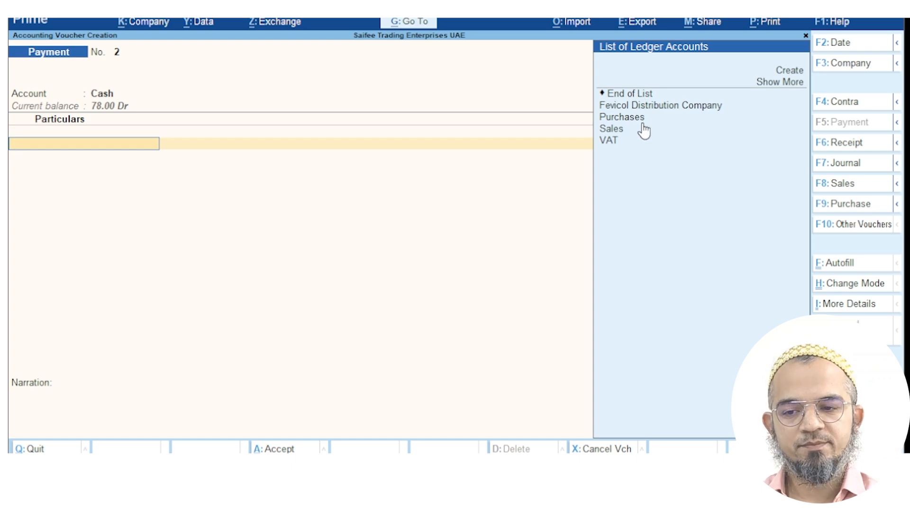
Create the ledger 'Loading & Unloading Expense' under Indirect Expenses, keeping default ledger type
click(790, 70)
text(Loading)
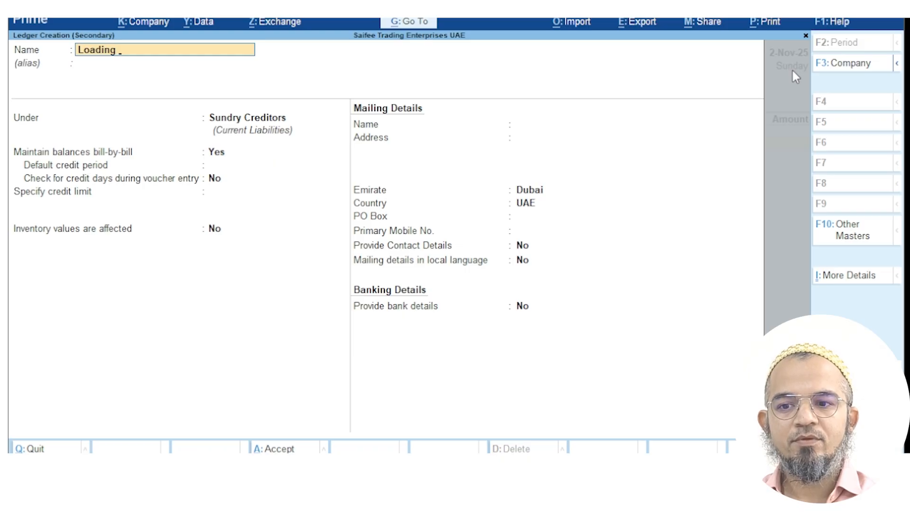
text( & Unload)
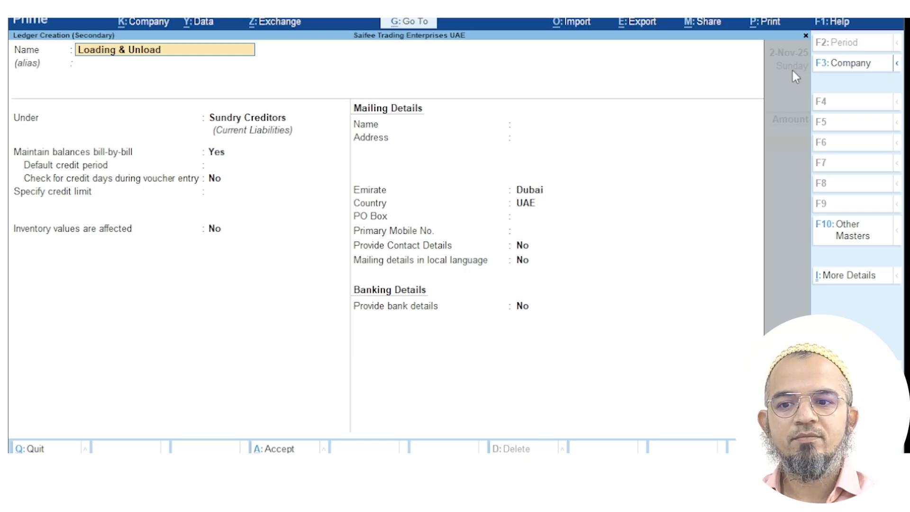
text(ing Expense)
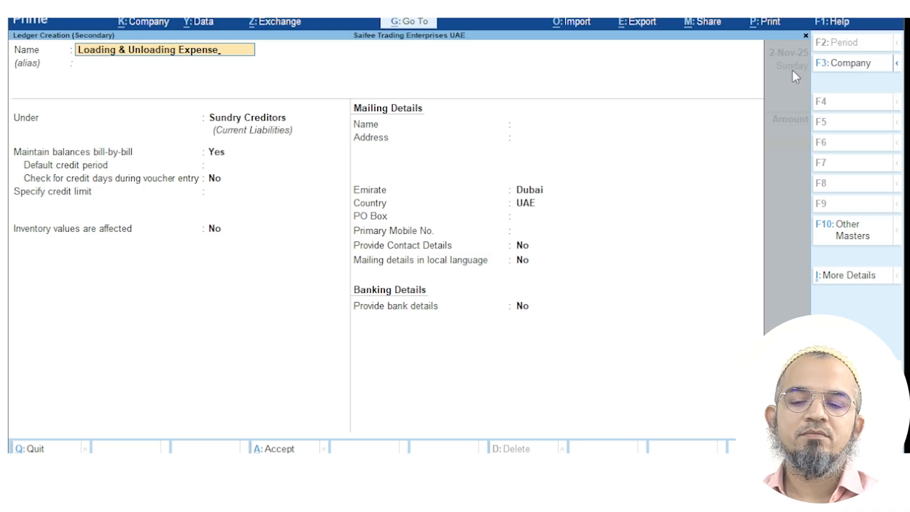
key(Return)
text(Exp)
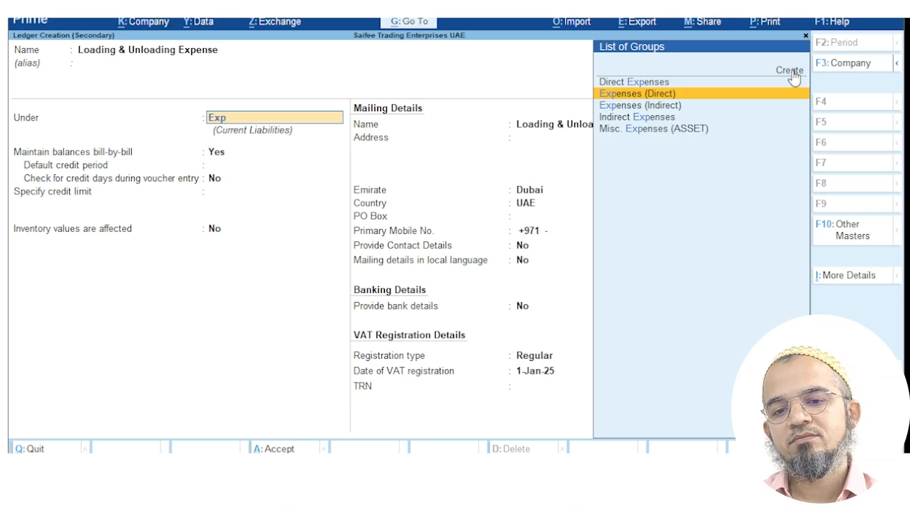
key(Down)
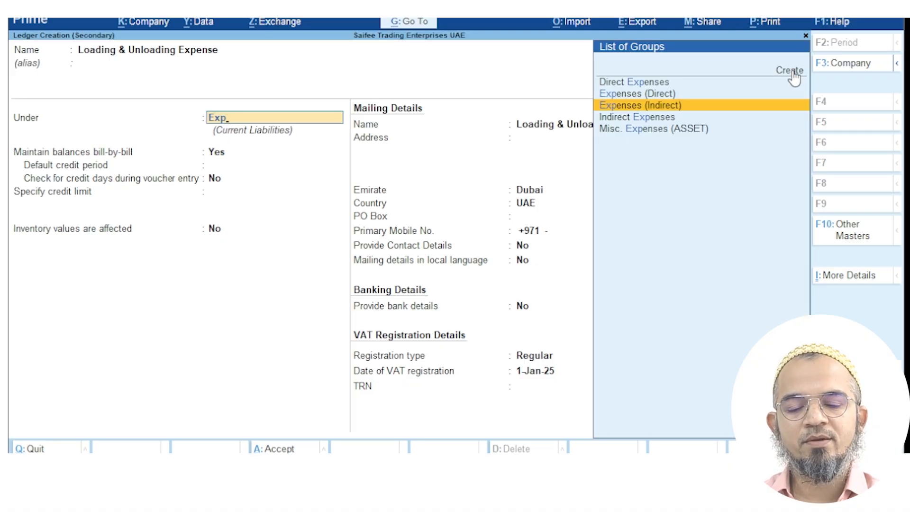
key(Return)
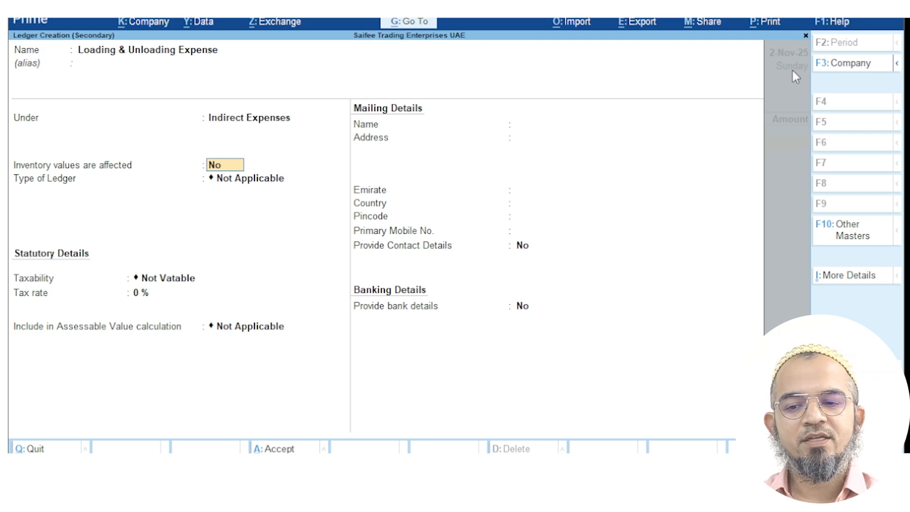
key(Return)
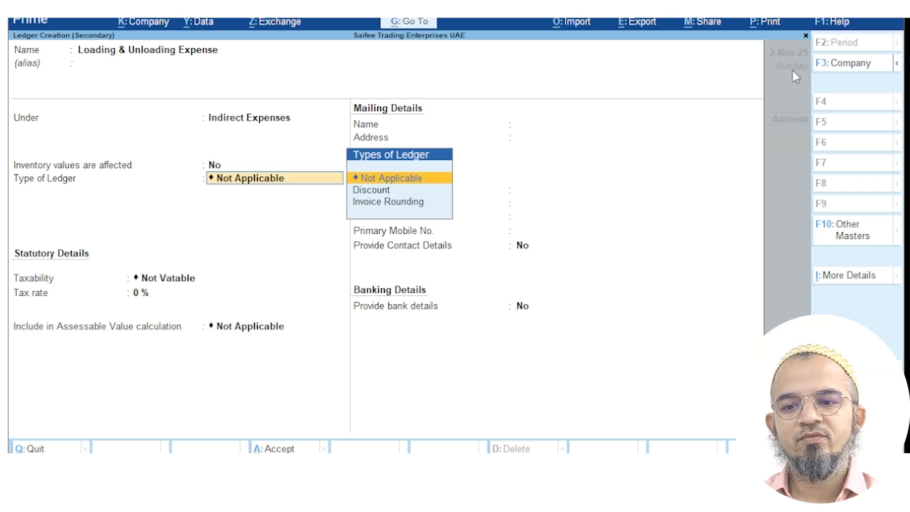
key(Return)
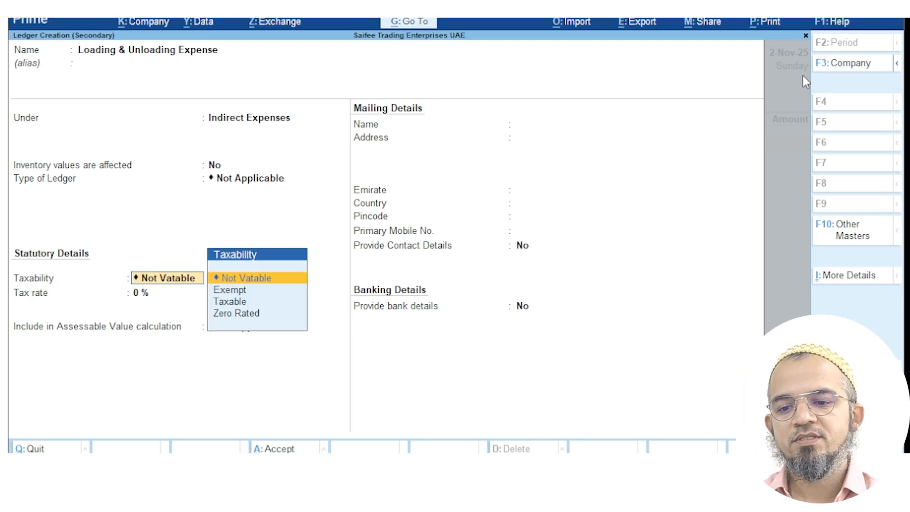
Save the new expense ledger and enter 50.00 against it on the payment
click(289, 448)
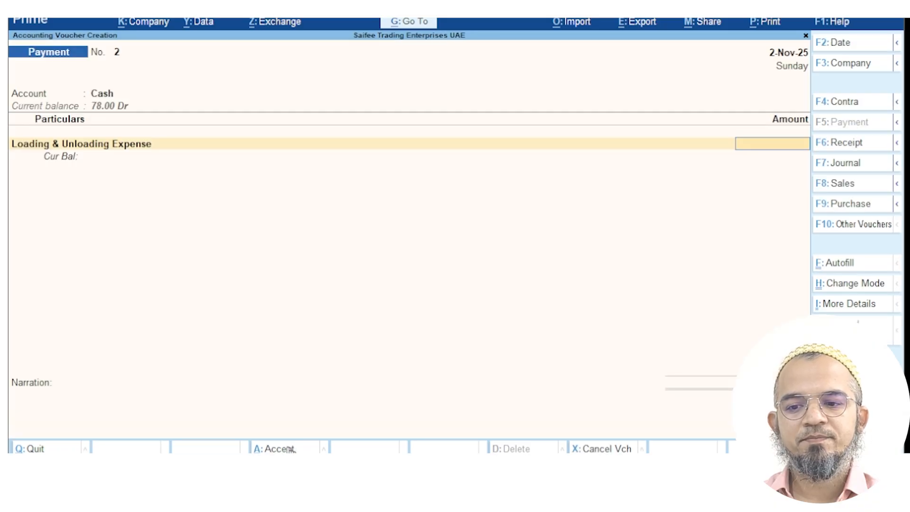
text(50)
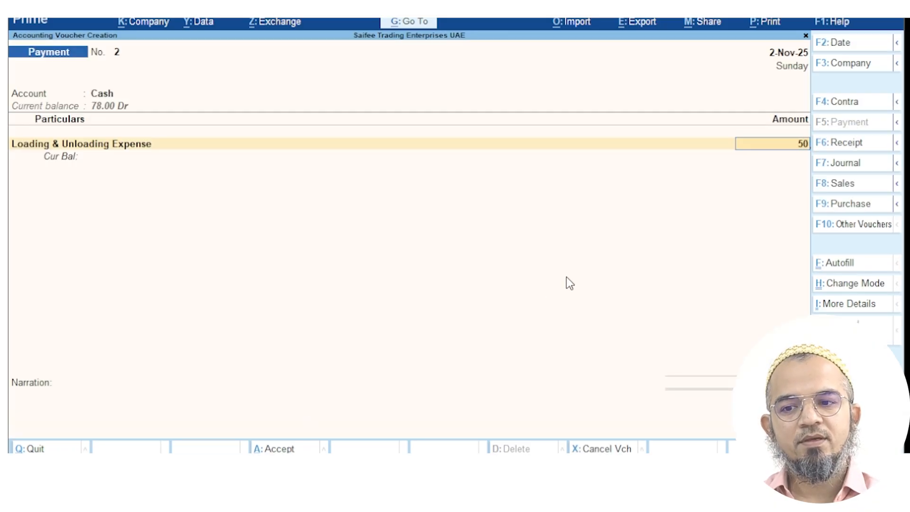
key(Return)
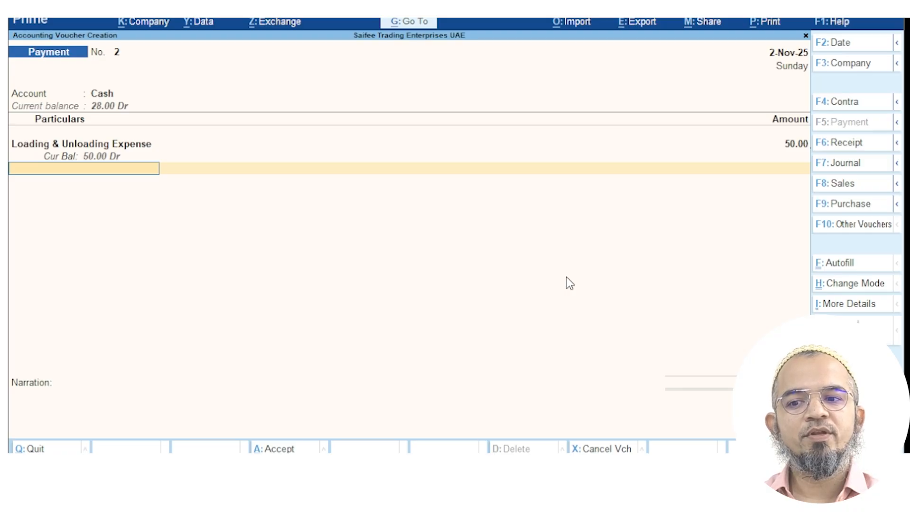
key(Return)
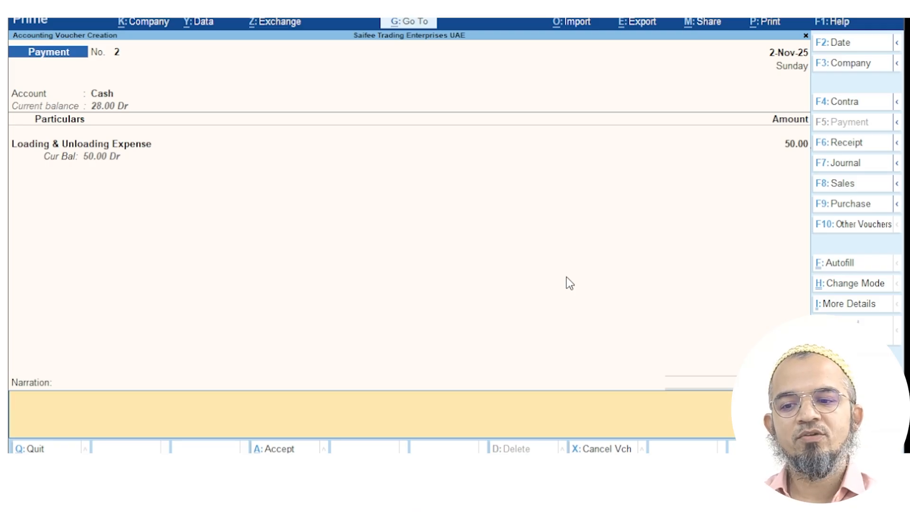
Add narration 'Loading expense', save payment voucher 2, and return to Gateway of Tally
text(Loading expense)
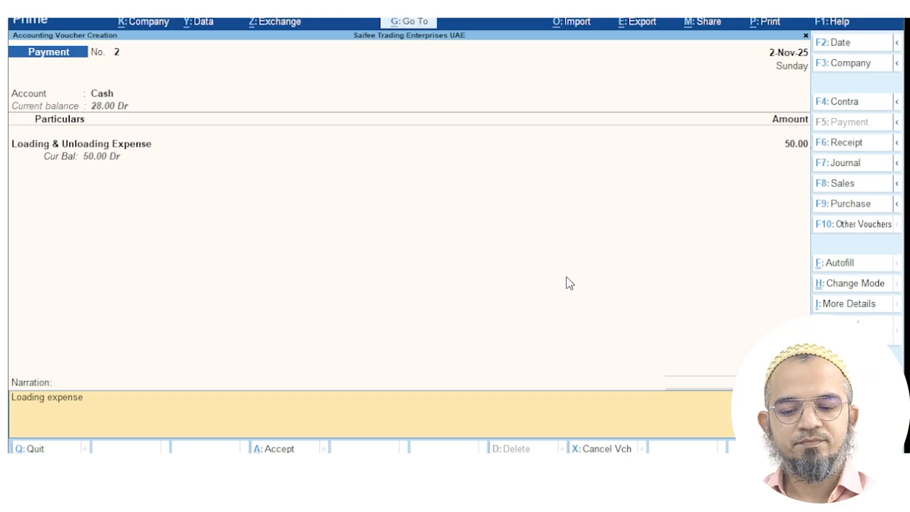
click(305, 449)
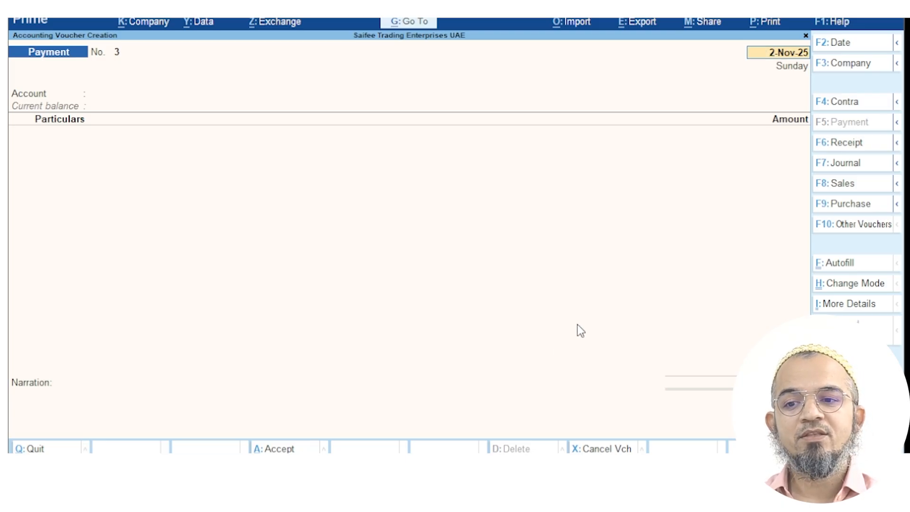
key(Escape)
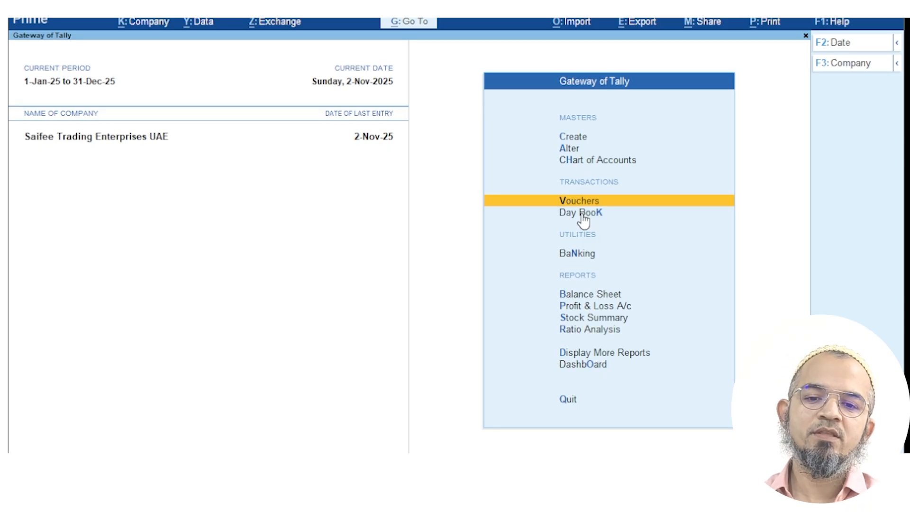
Open Payment voucher 1 from the Day Book and preview its printout zoomed in
click(583, 215)
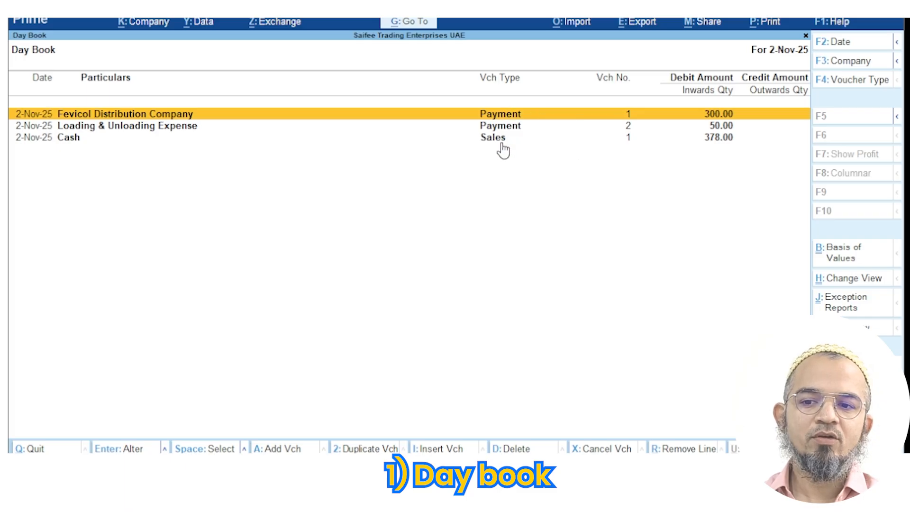
double_click(503, 118)
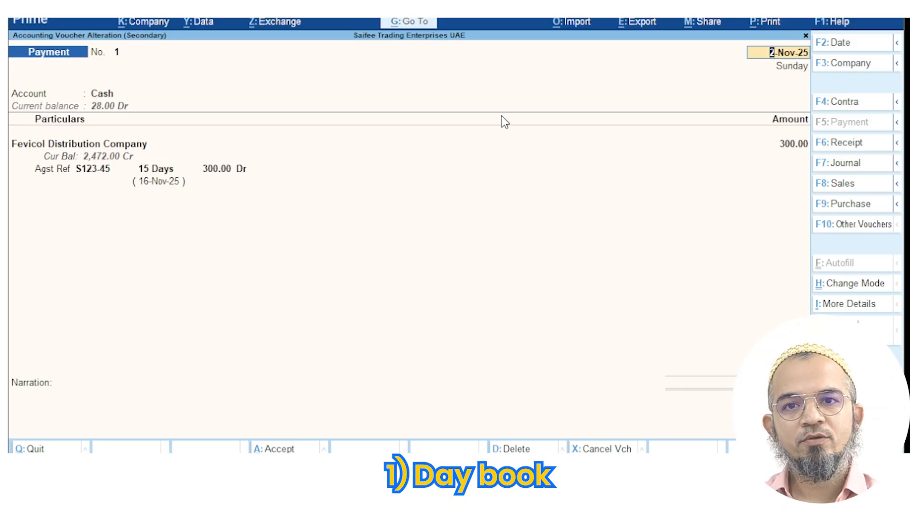
click(768, 22)
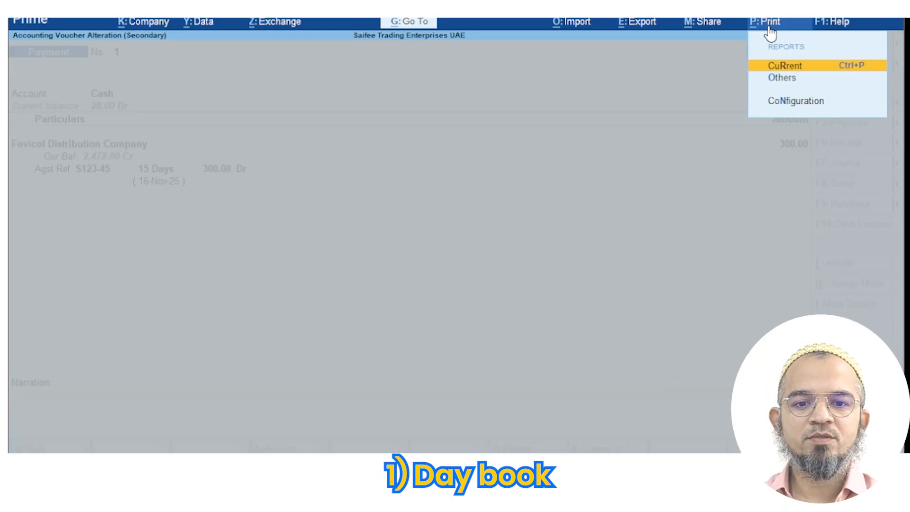
click(785, 67)
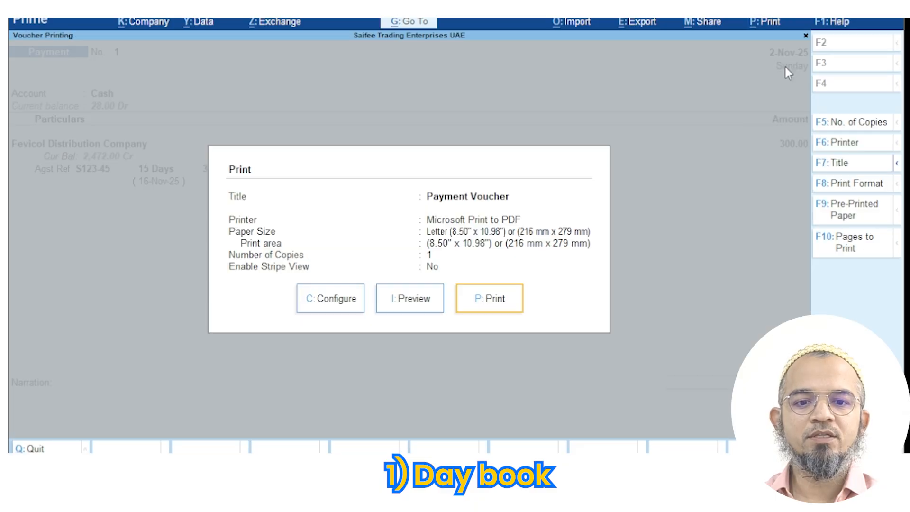
click(412, 300)
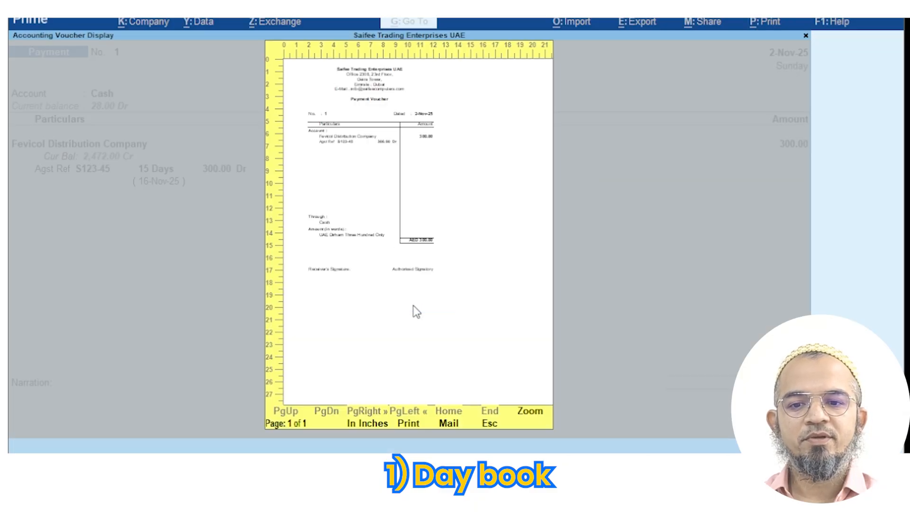
click(527, 410)
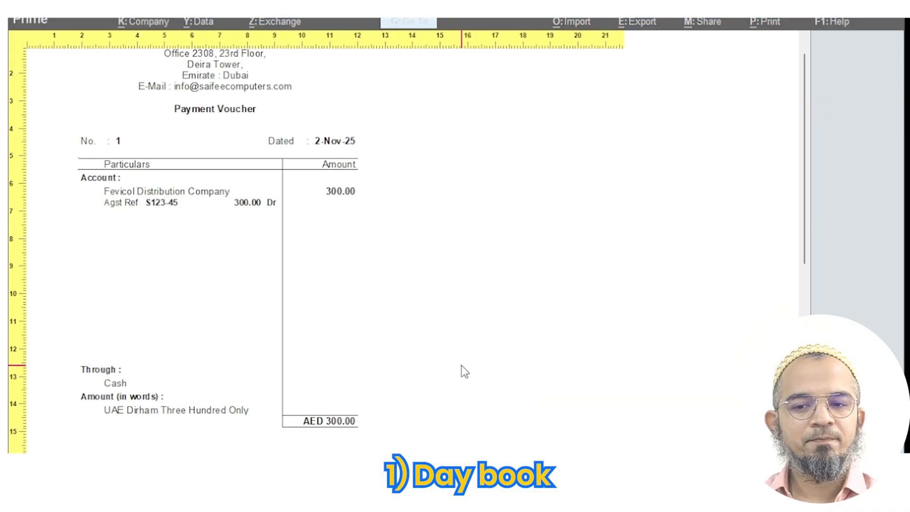
scroll(462, 365, up, 1)
key(Escape)
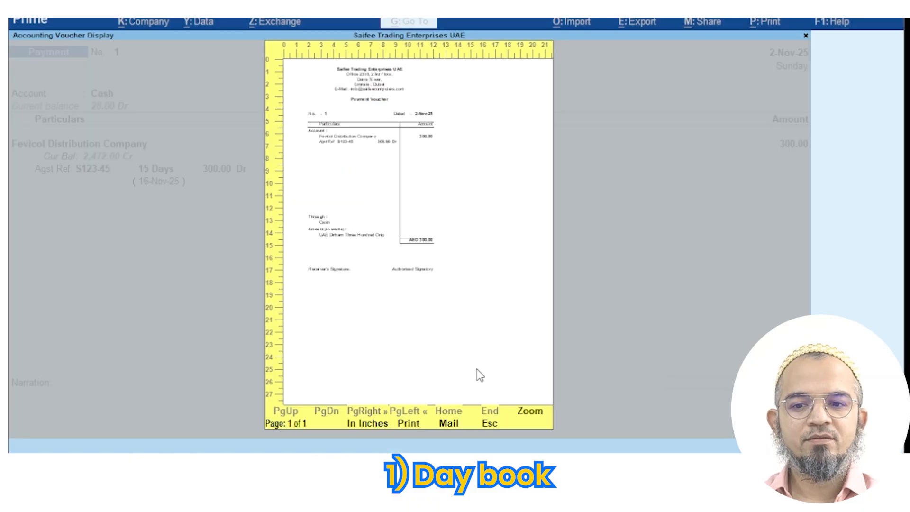
key(Escape)
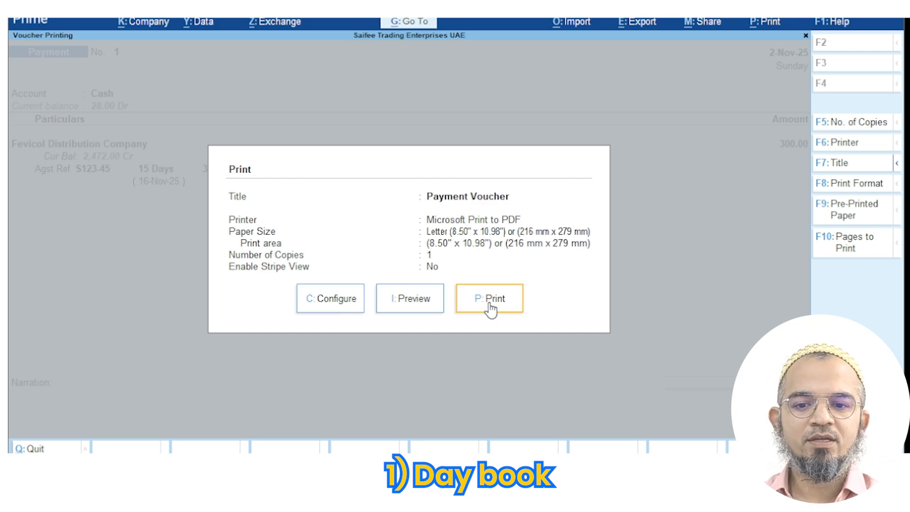
Preview the Payment Voucher No. 1 printout again and send it to PDF
click(422, 306)
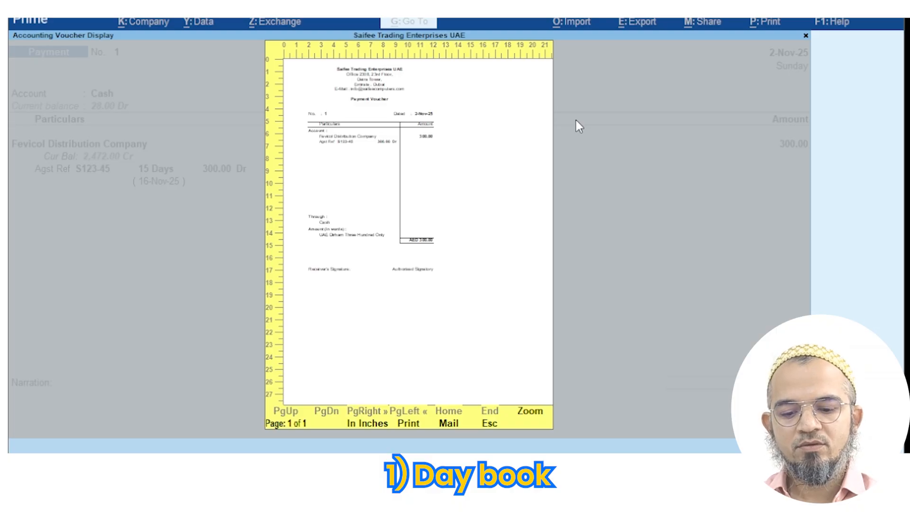
key(p)
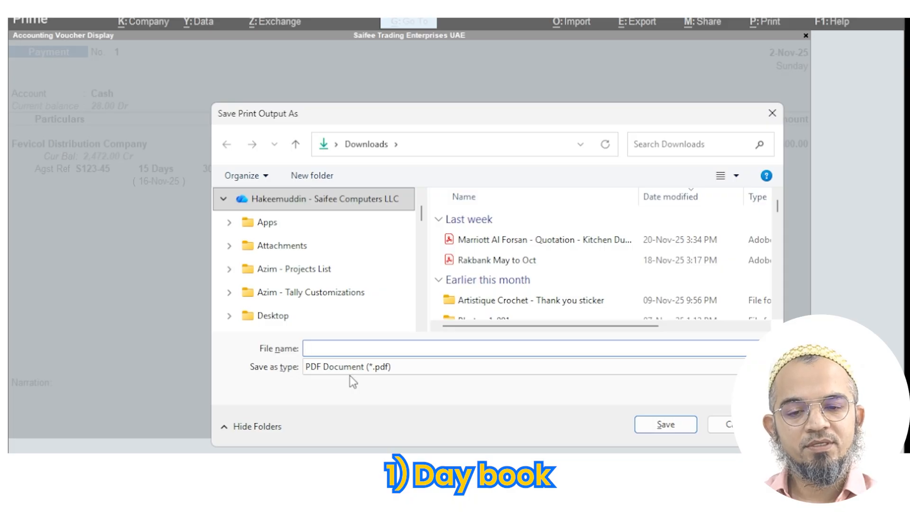
key(Escape)
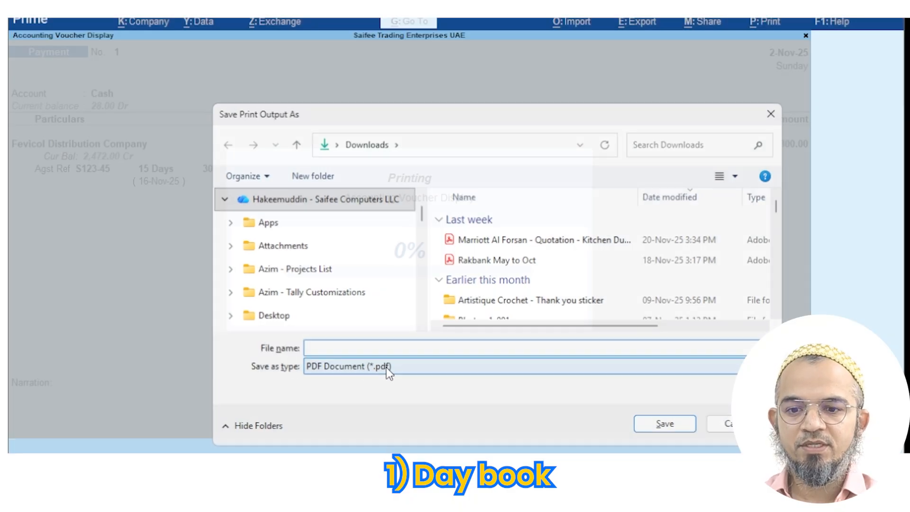
key(Escape)
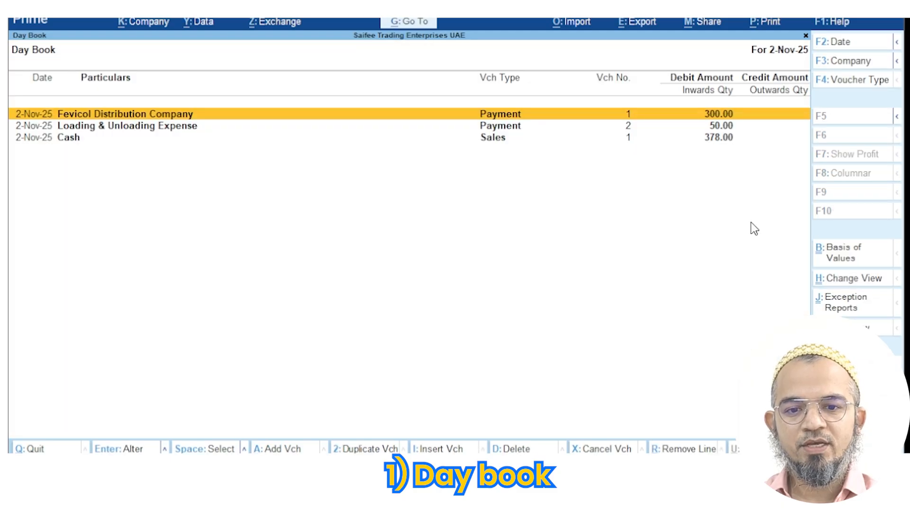
key(Return)
key(ctrl+p)
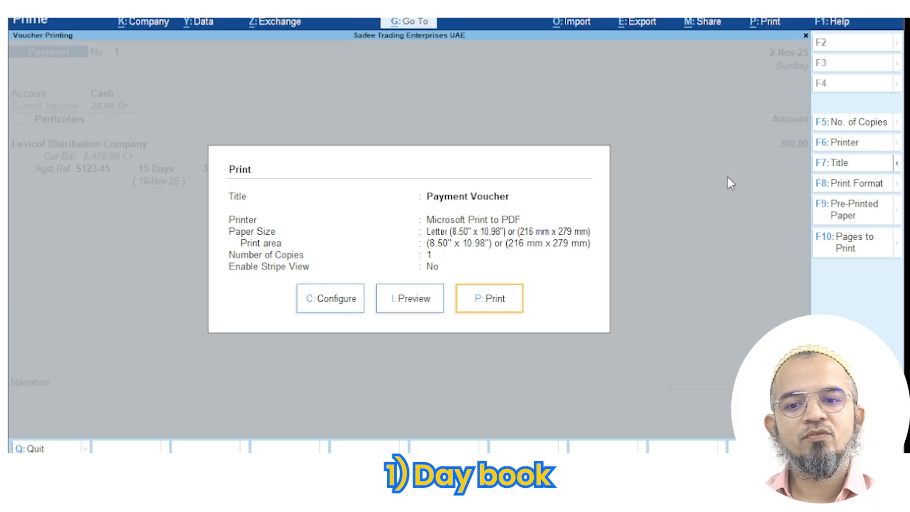
key(F6)
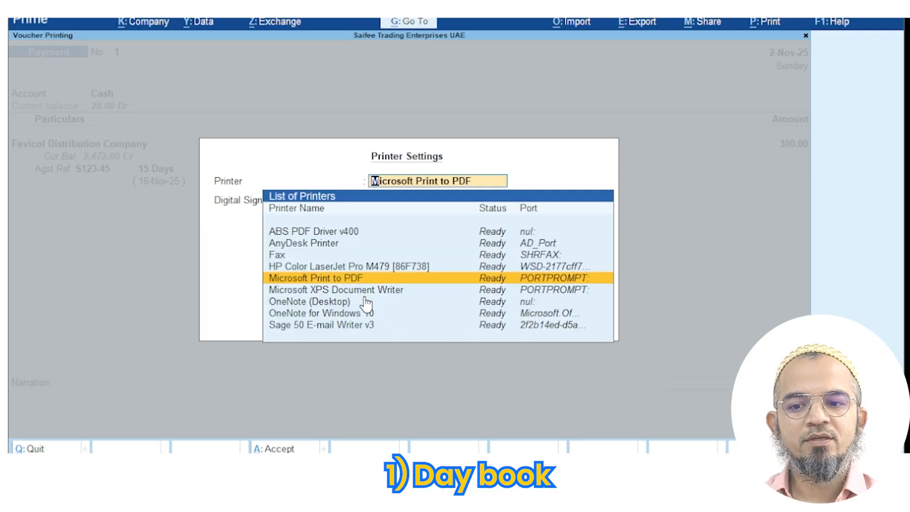
click(363, 259)
click(367, 269)
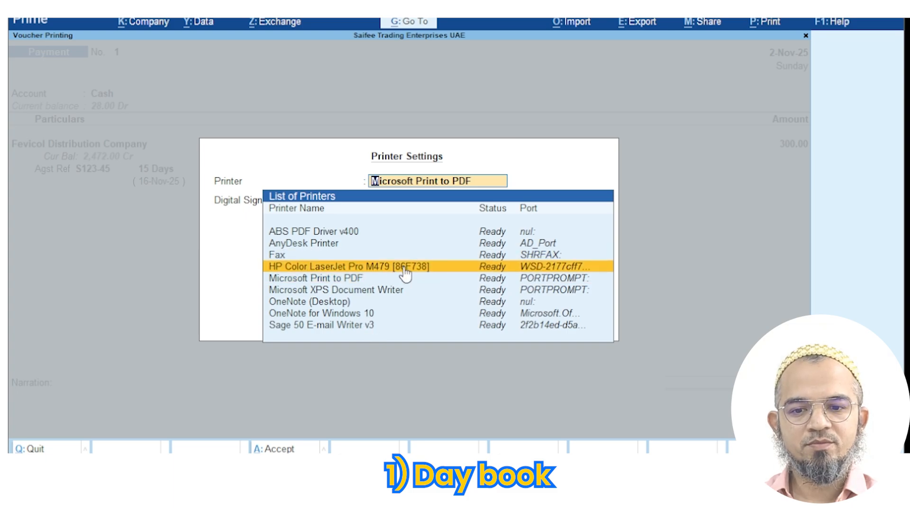
key(Escape)
key(Escape)
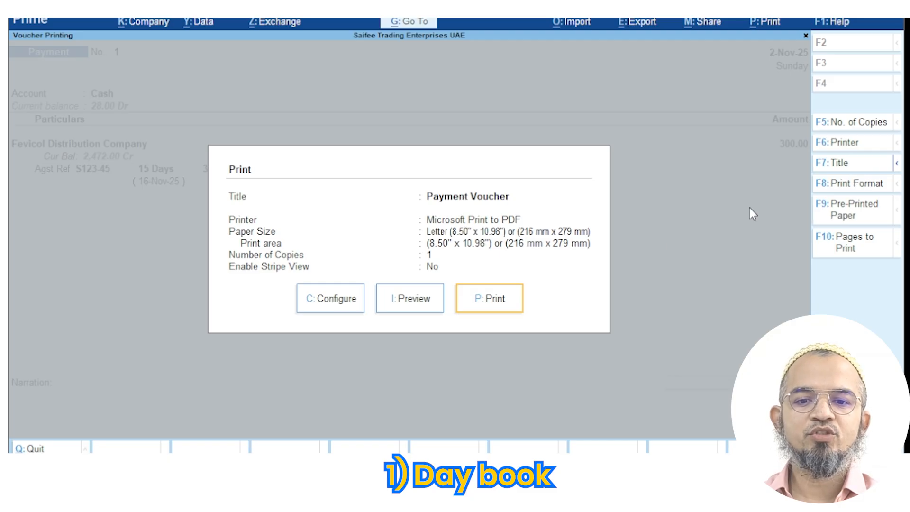
click(331, 302)
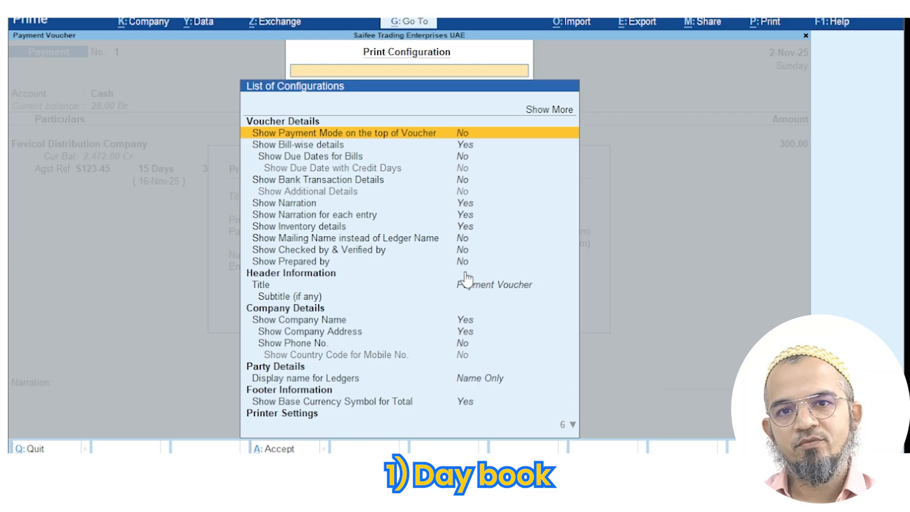
key(Escape)
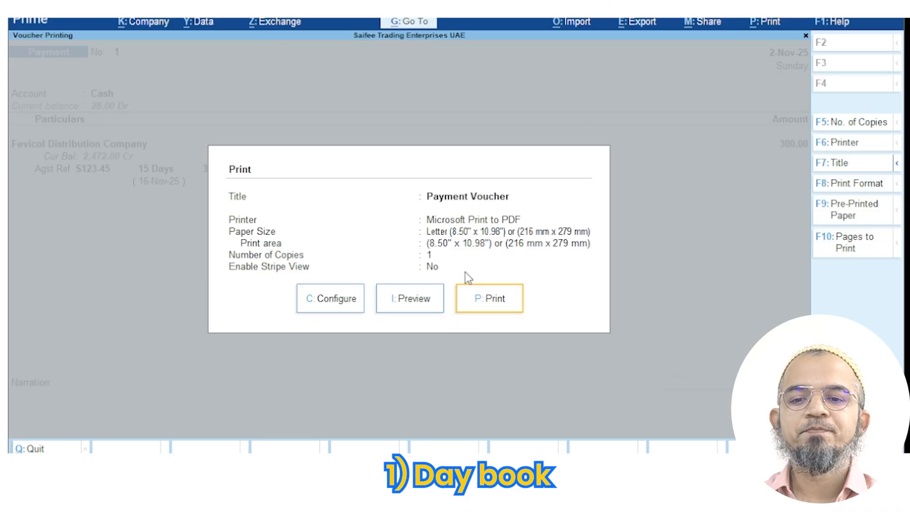
key(Escape)
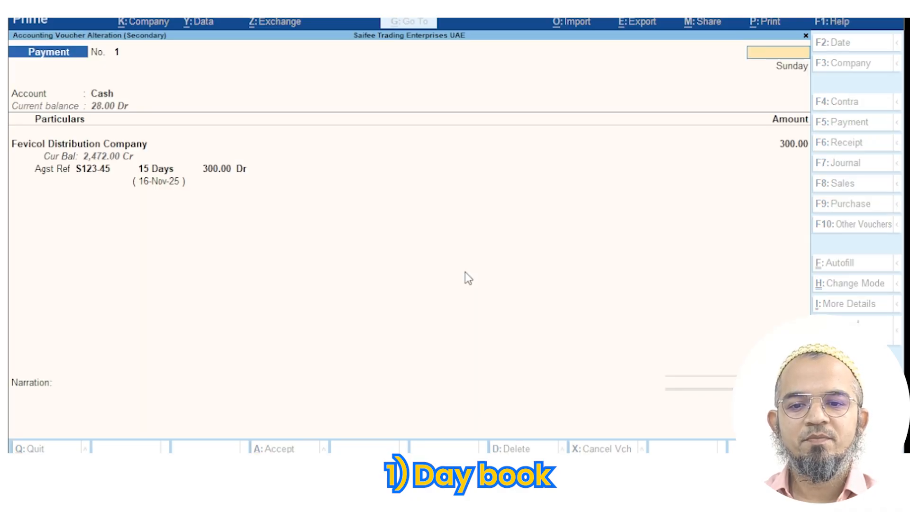
Leave the Fevicol payment voucher and the 2-Nov-25 Day Book for Gateway of Tally
key(Escape)
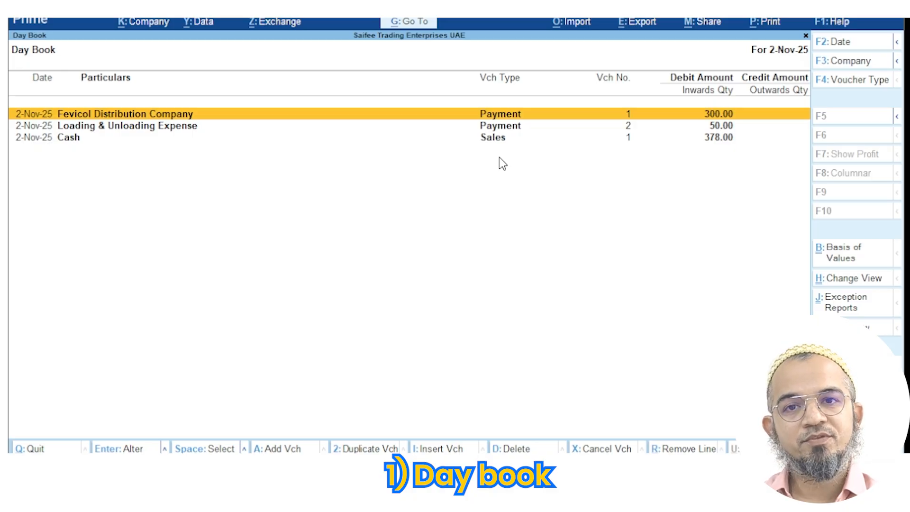
key(Escape)
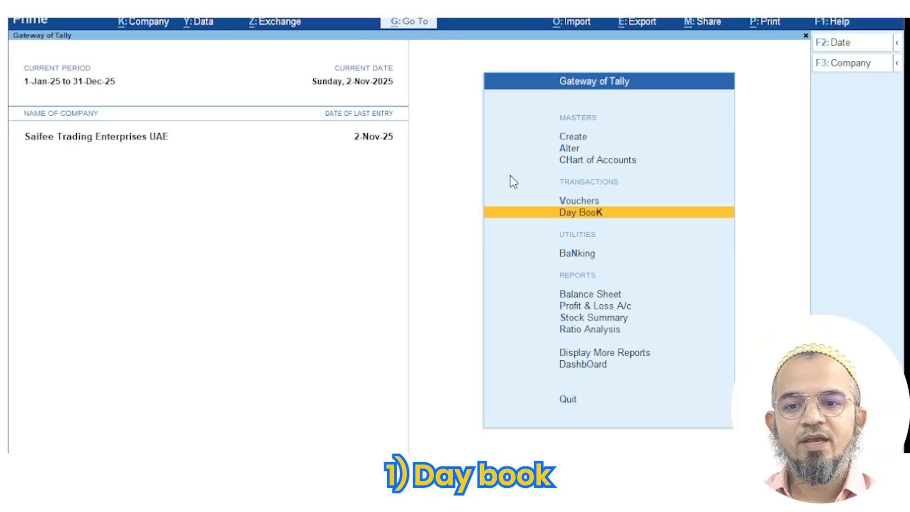
Alter the Payment voucher type to set Print voucher after saving to Yes
click(570, 148)
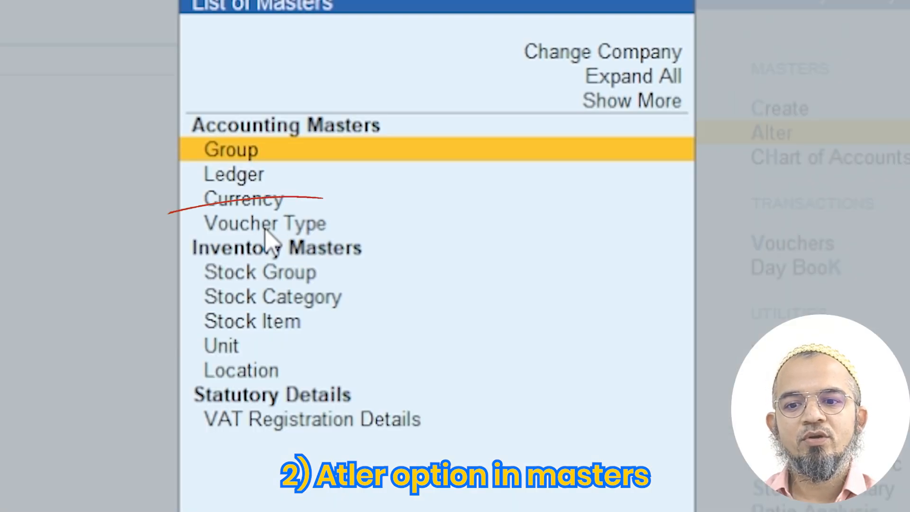
click(270, 229)
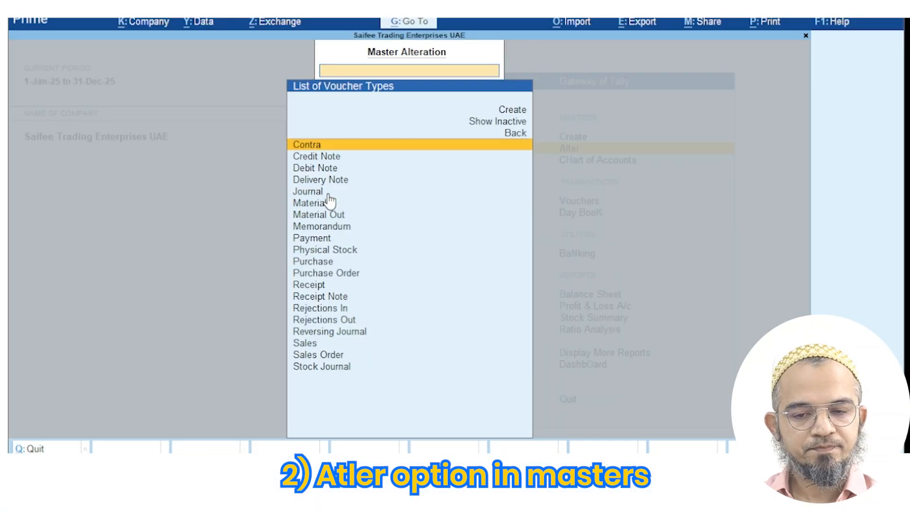
click(321, 242)
click(320, 242)
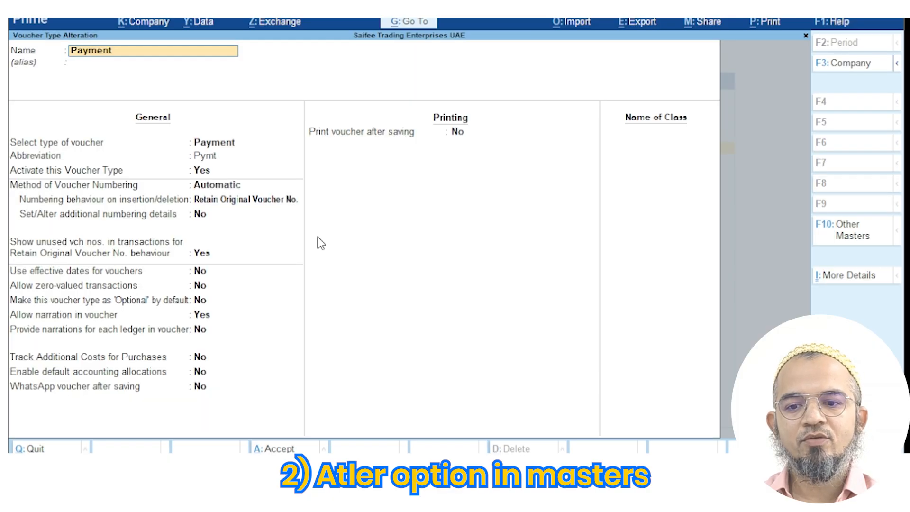
click(459, 136)
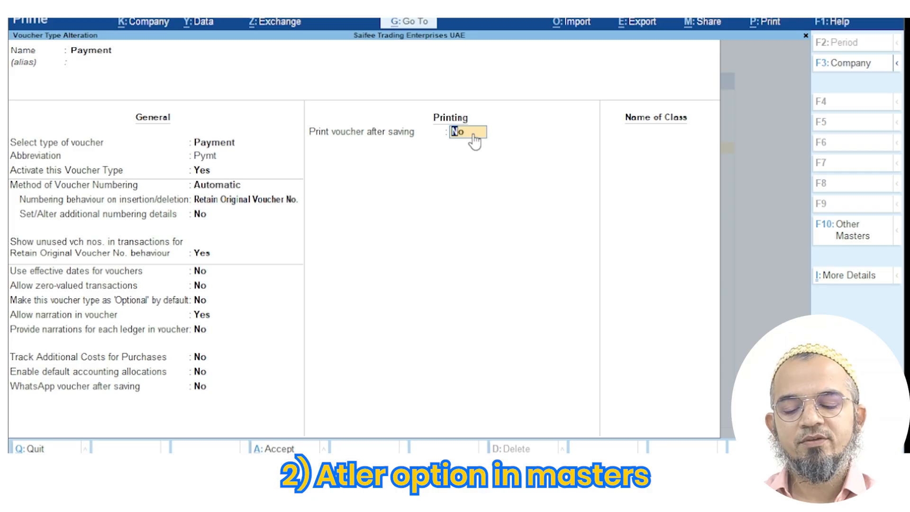
text(y)
key(Return)
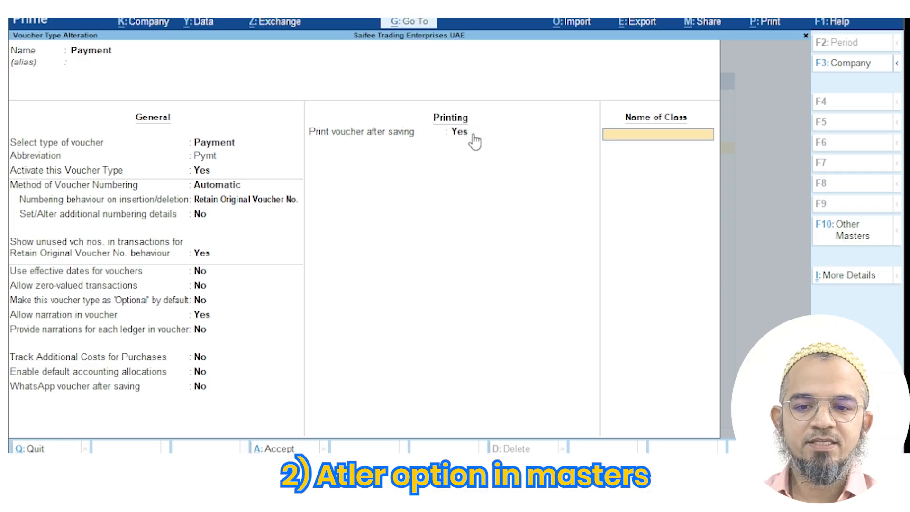
click(290, 449)
key(Escape)
key(Escape)
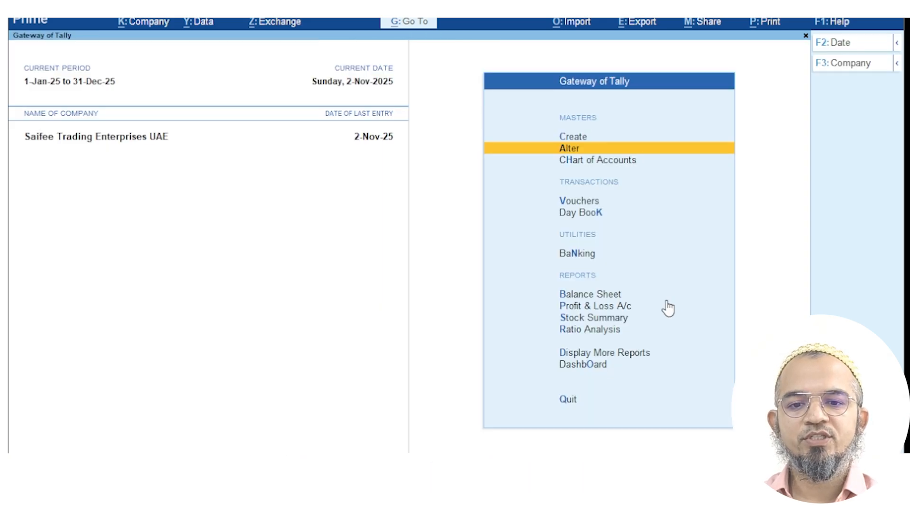
Enter a Cash payment of 10.00 to Loading & Unloading Expense
click(605, 201)
key(Return)
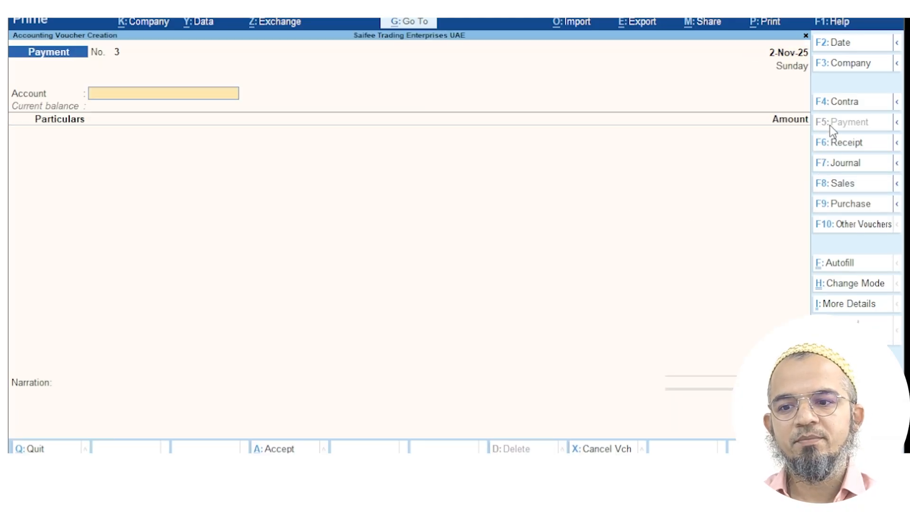
text(Cash)
key(Return)
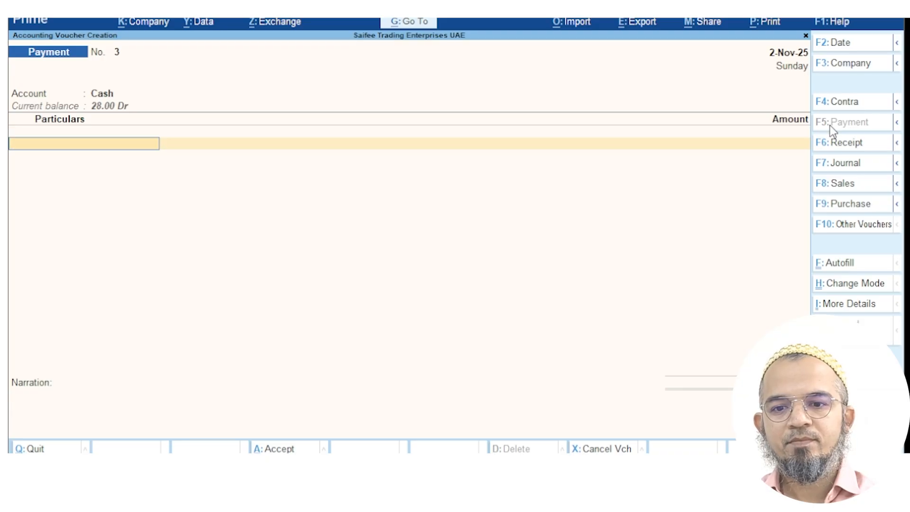
text(Load)
key(Return)
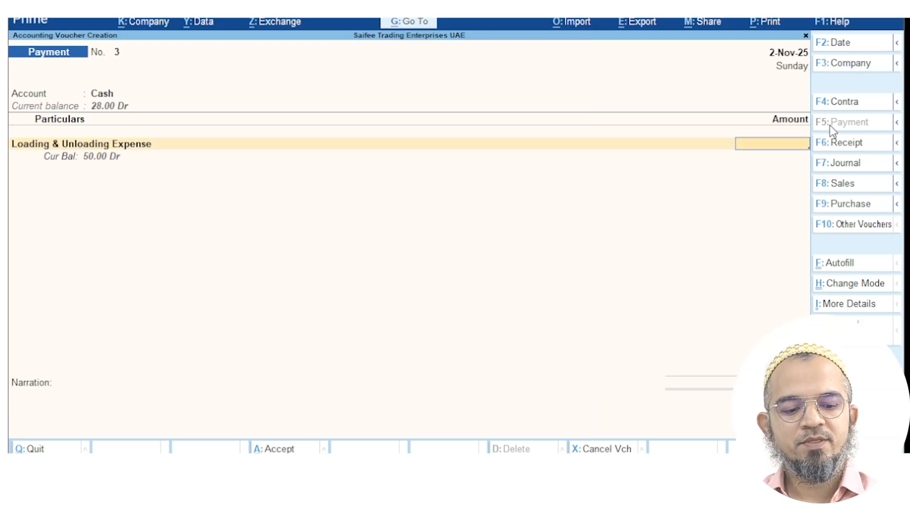
text(10)
key(Return)
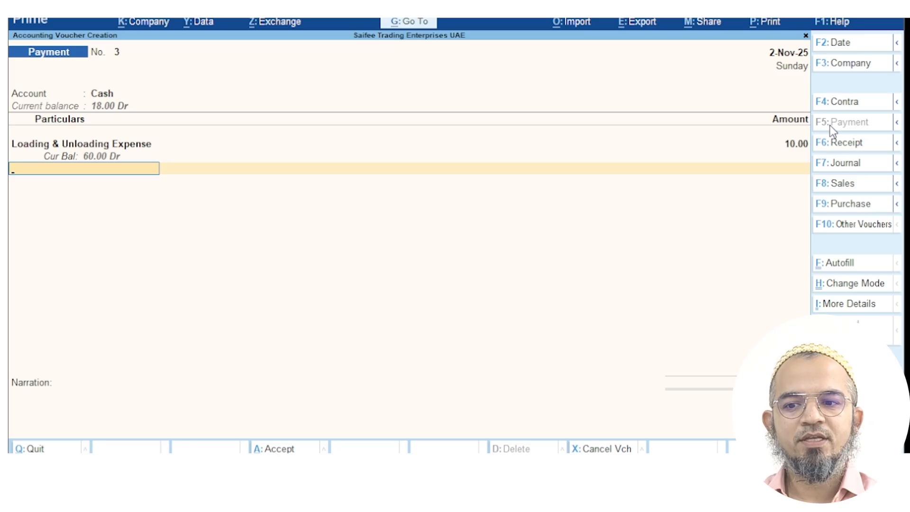
Save payment voucher No. 3, print it, and quit to the main menu
key(Return)
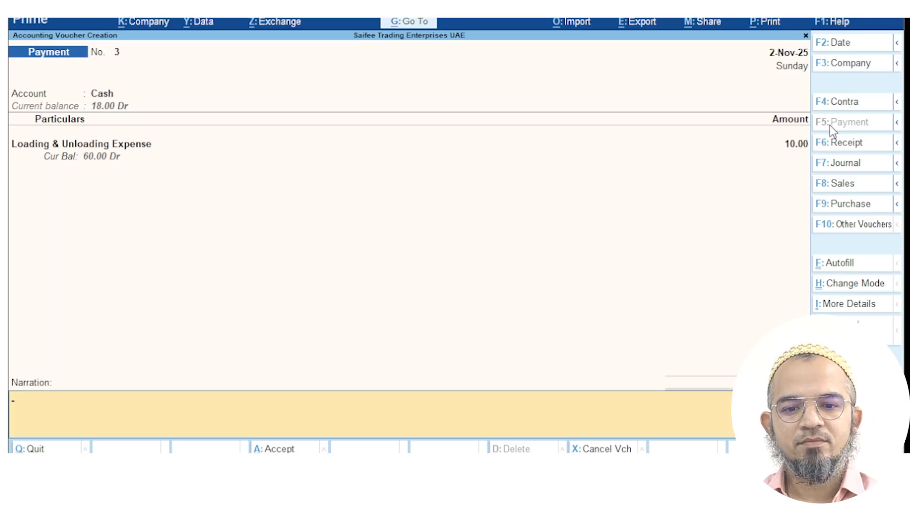
key(Return)
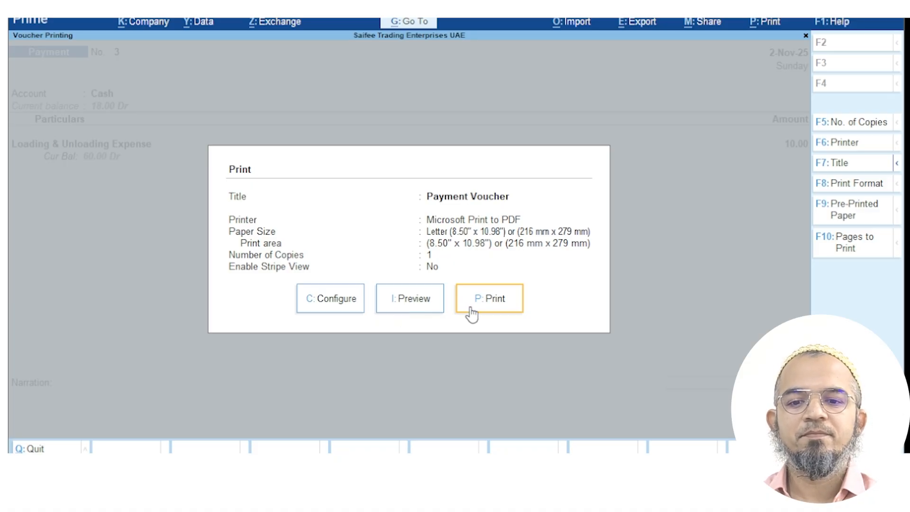
click(56, 449)
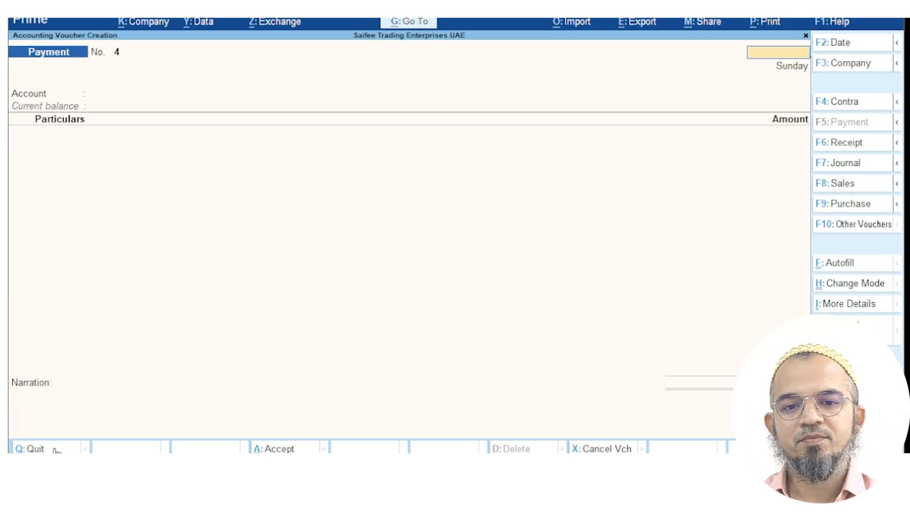
click(57, 450)
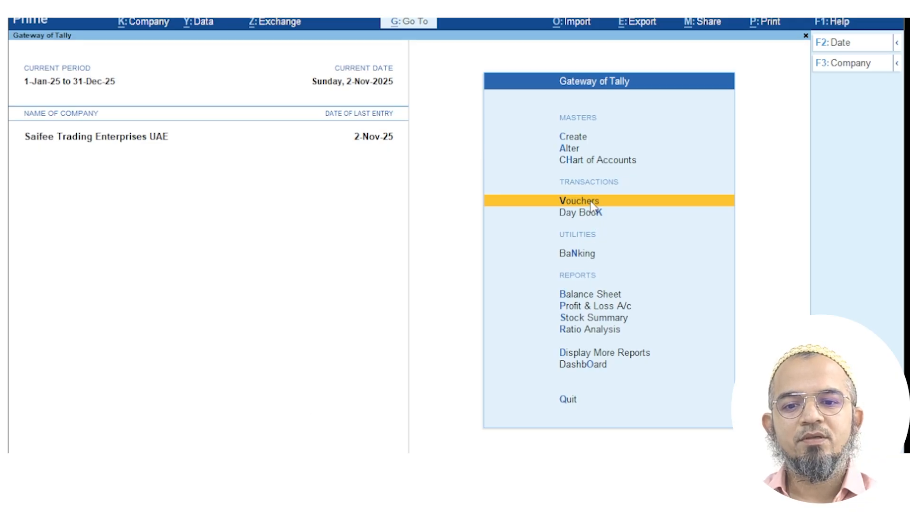
Switch to Sales voucher No. 2 and open a new ledger form for the party
click(591, 201)
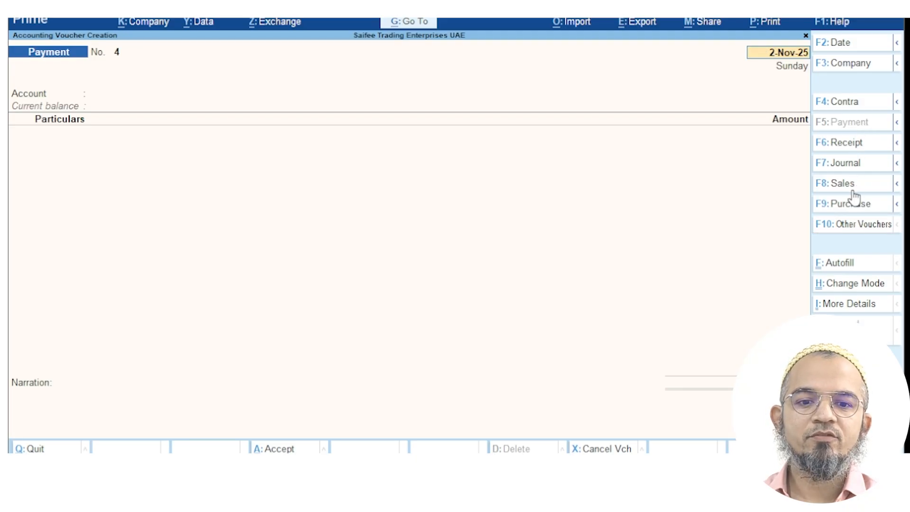
click(857, 144)
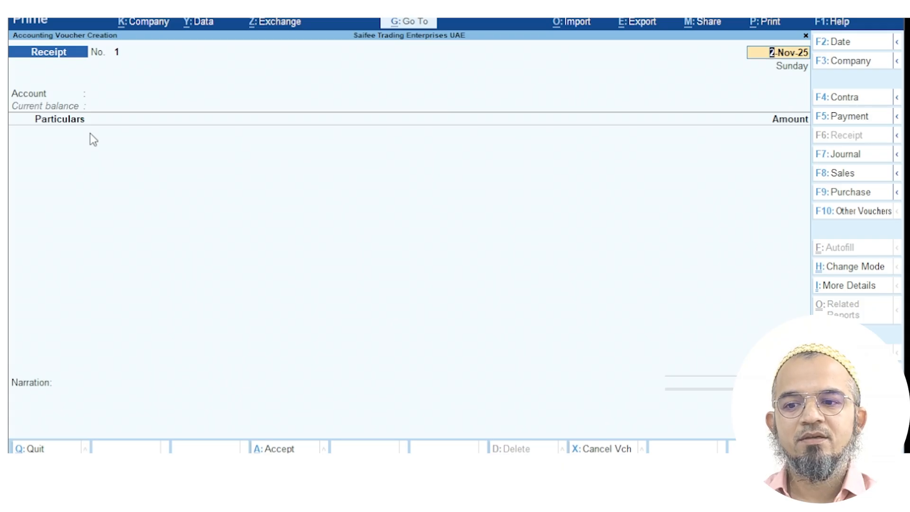
click(848, 183)
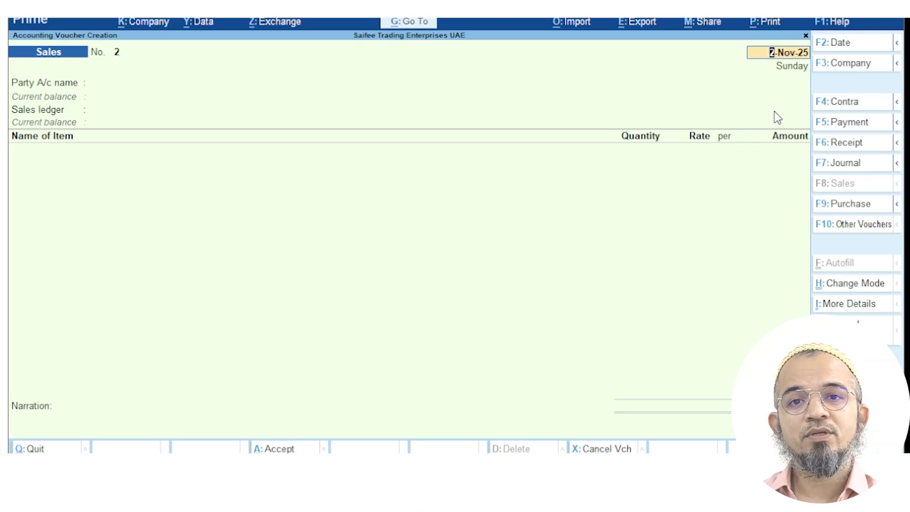
key(Return)
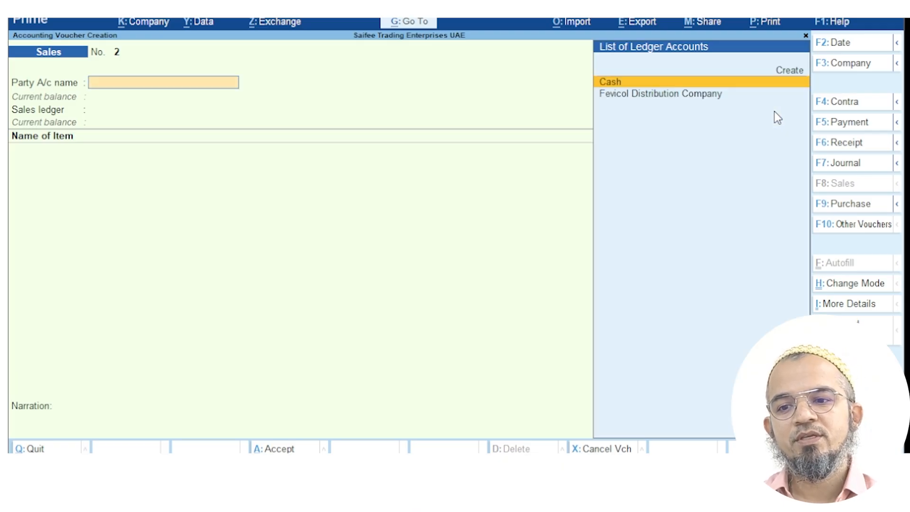
key(Up)
key(Return)
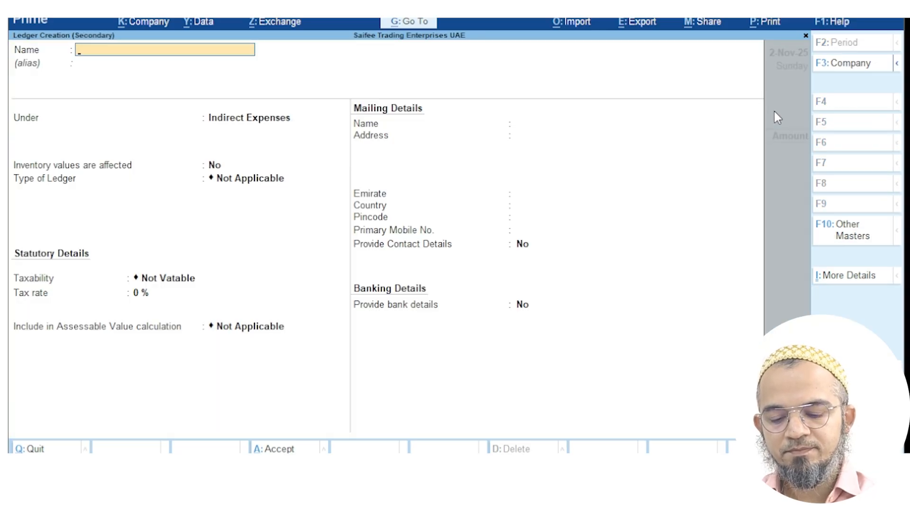
Name the new ledger 'Al Safa Trading Company' and place it under Sundry Debtors
text(Al Safa)
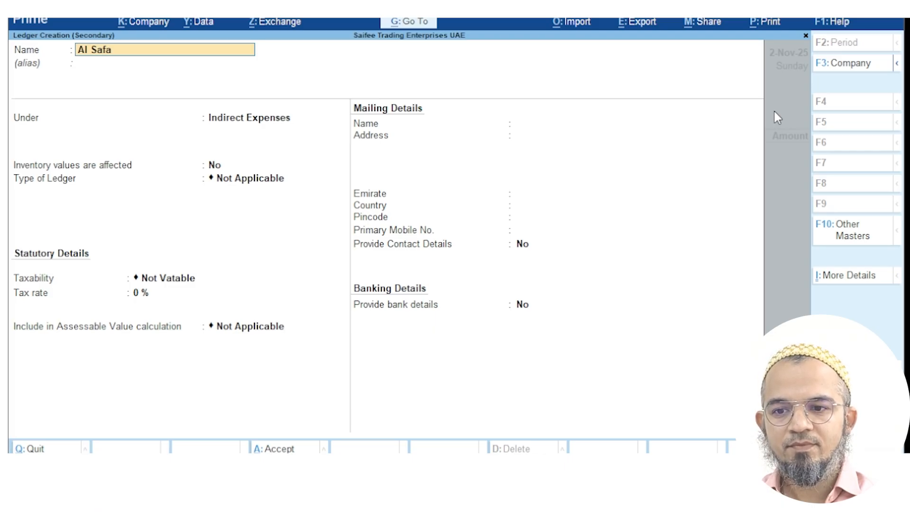
text( Trading Company)
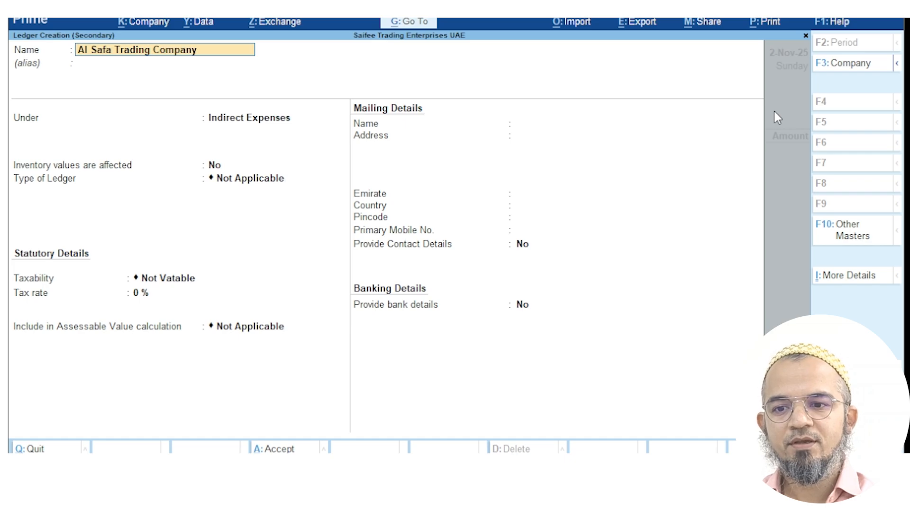
key(Return)
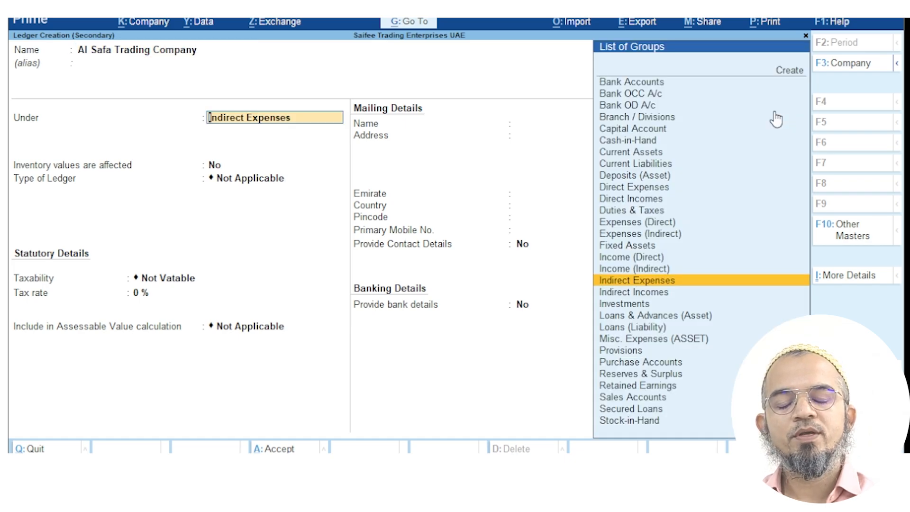
text(Sund)
key(Down)
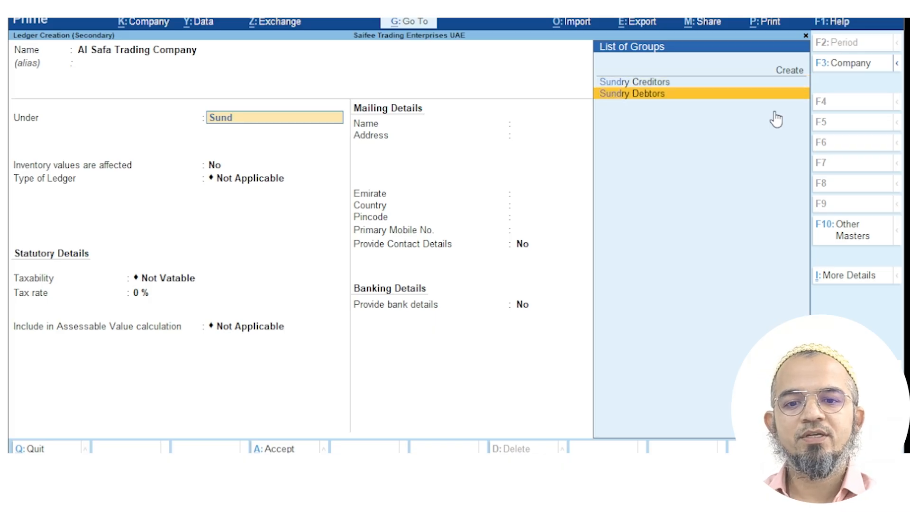
key(Return)
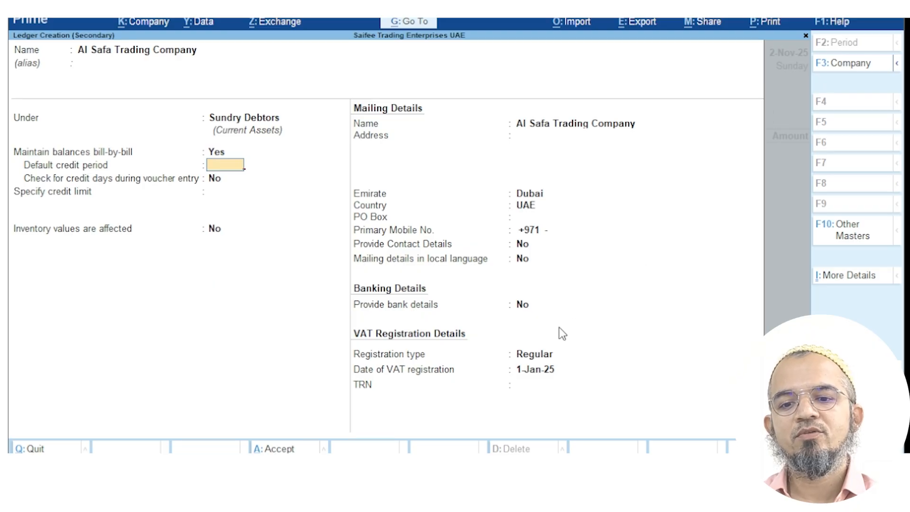
Enter the address 'Shop No. 23', 'Baniyas Square' and keep Dubai as the emirate
click(540, 385)
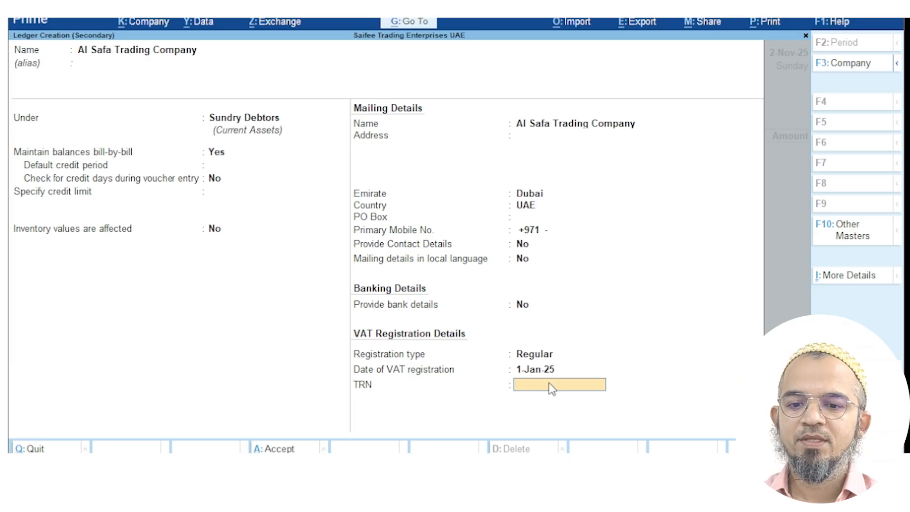
click(527, 138)
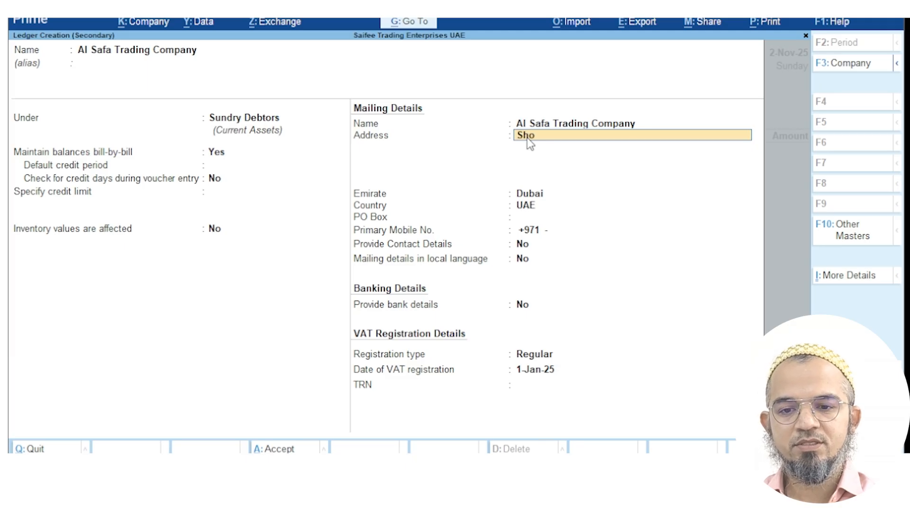
text(Shop No. 23)
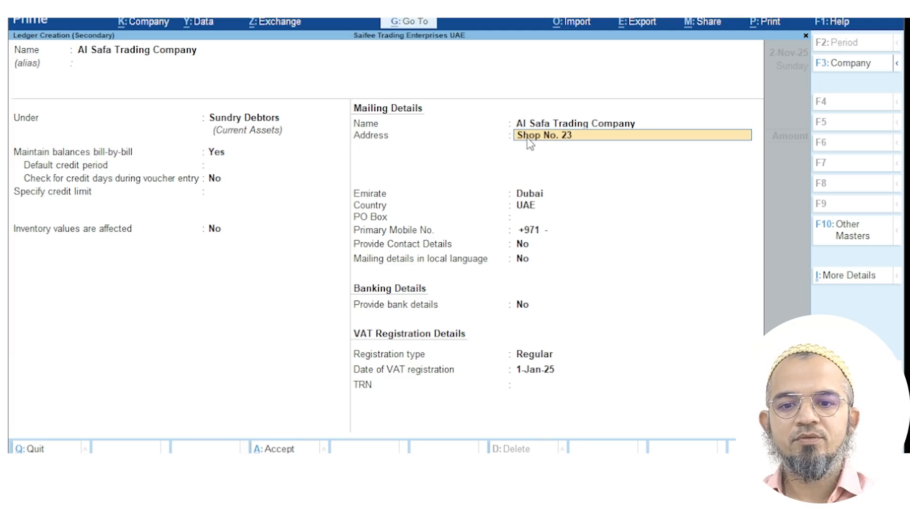
key(Return)
text(Baniyas Square)
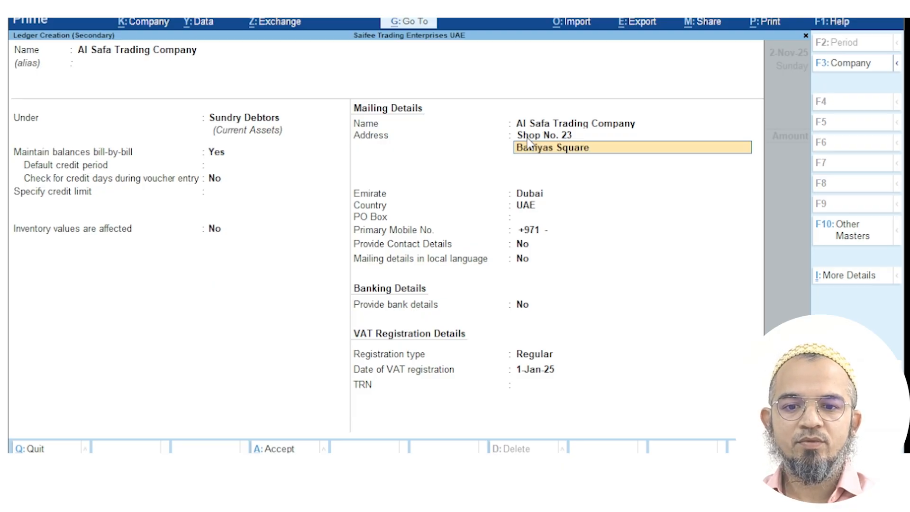
key(Return)
key(Return)
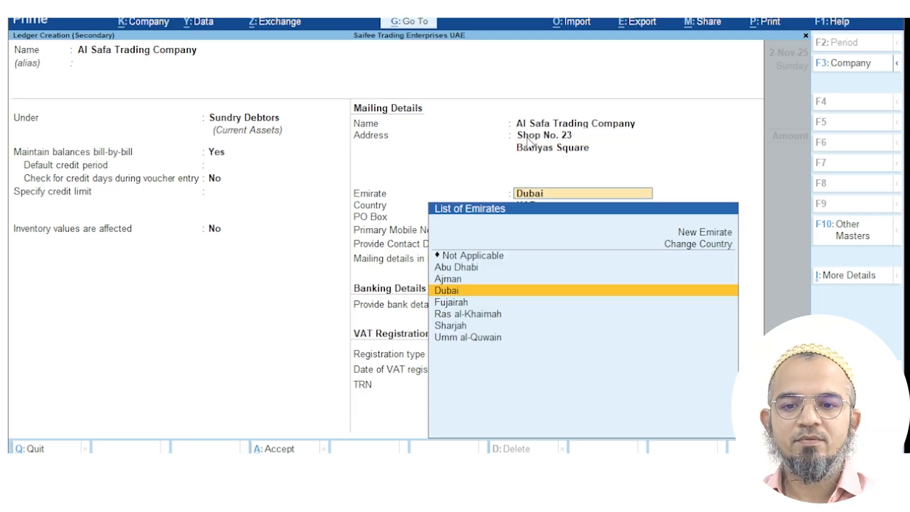
key(Return)
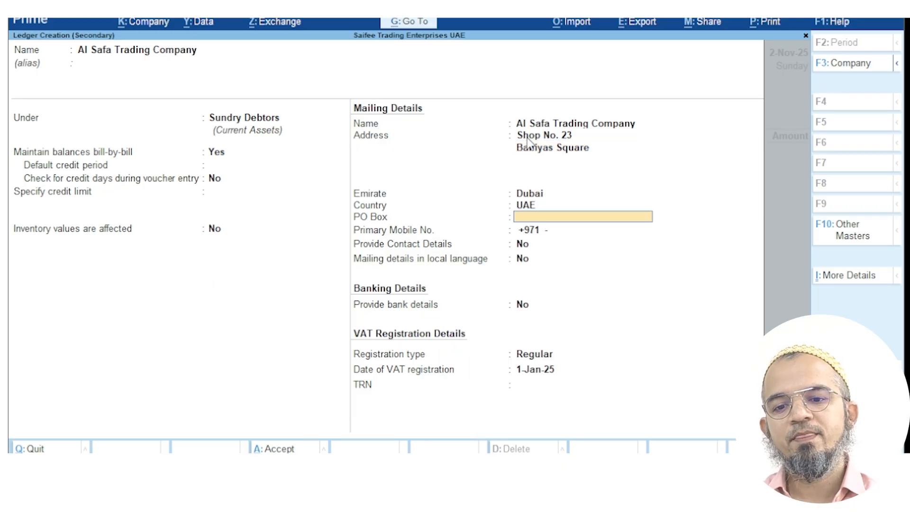
Enter the customer's TRN, save the ledger, and skip dispatch details
click(539, 388)
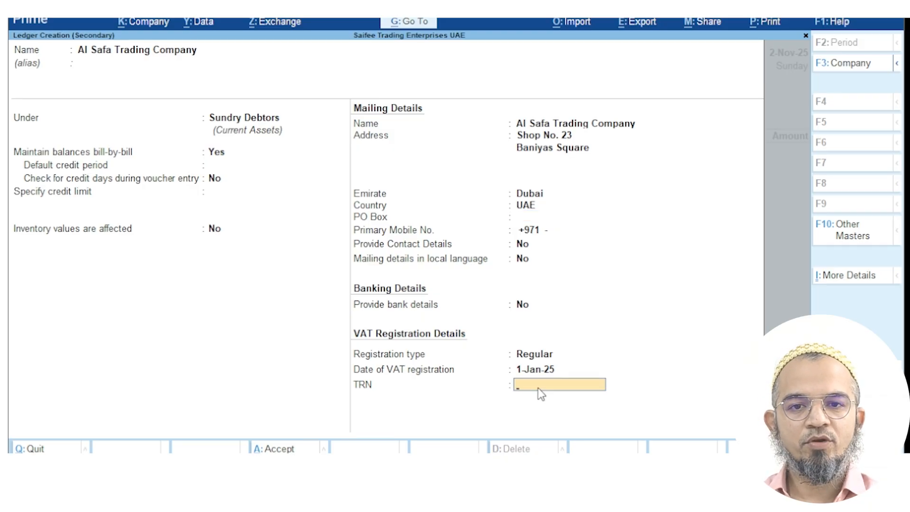
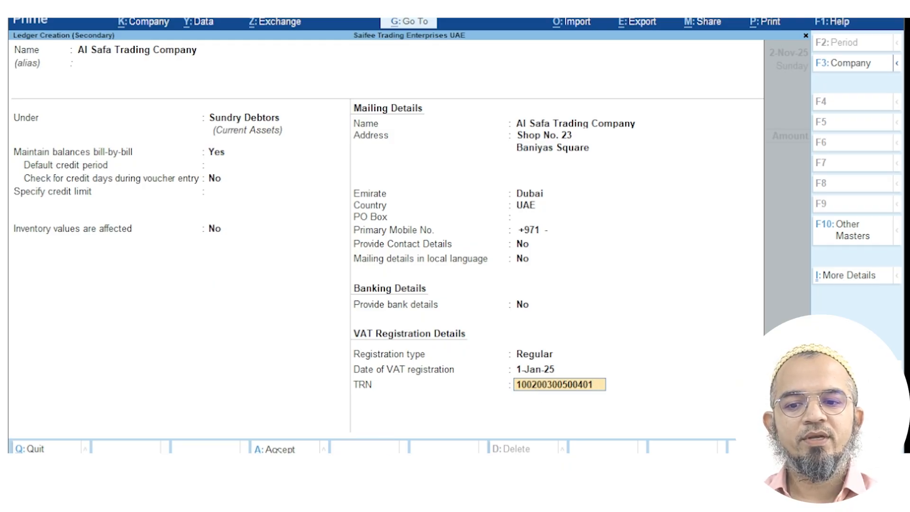
click(278, 450)
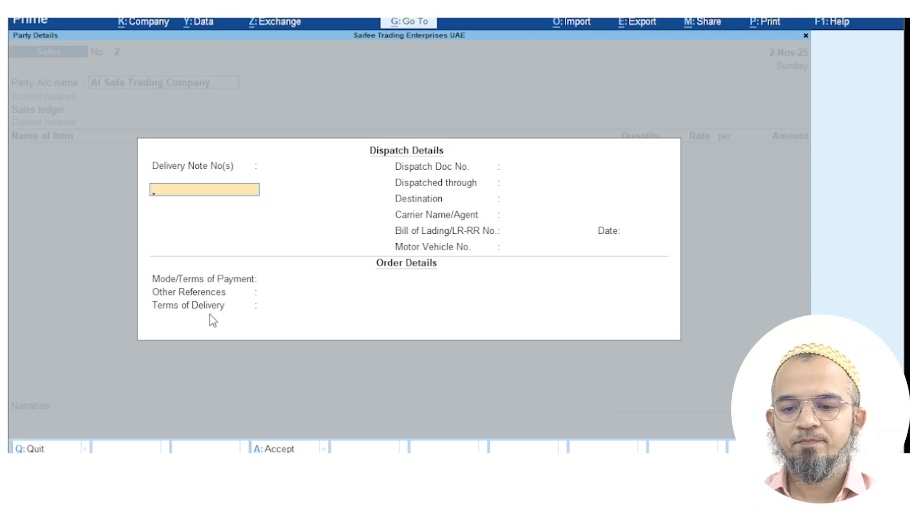
click(286, 448)
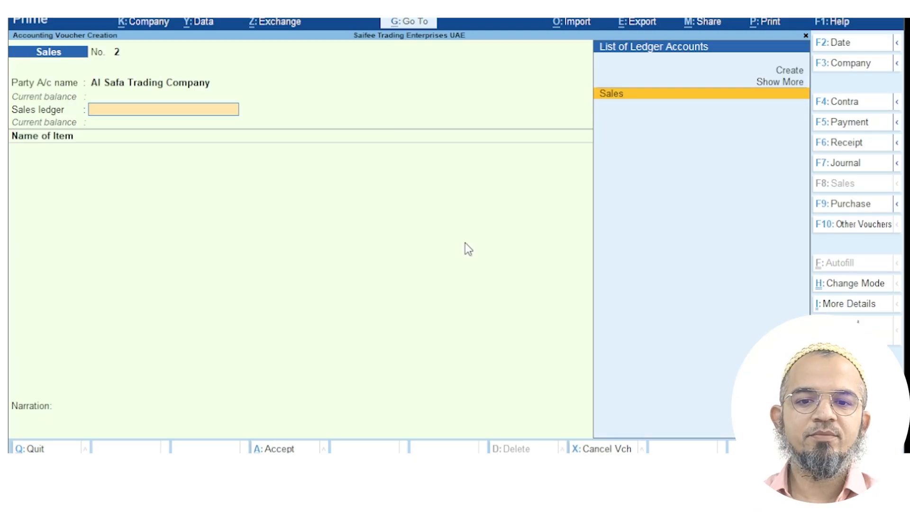
Sell 24 Pcs Fevicol Tube 5ml at 5.00 with a 6.00 VAT line and save
click(613, 93)
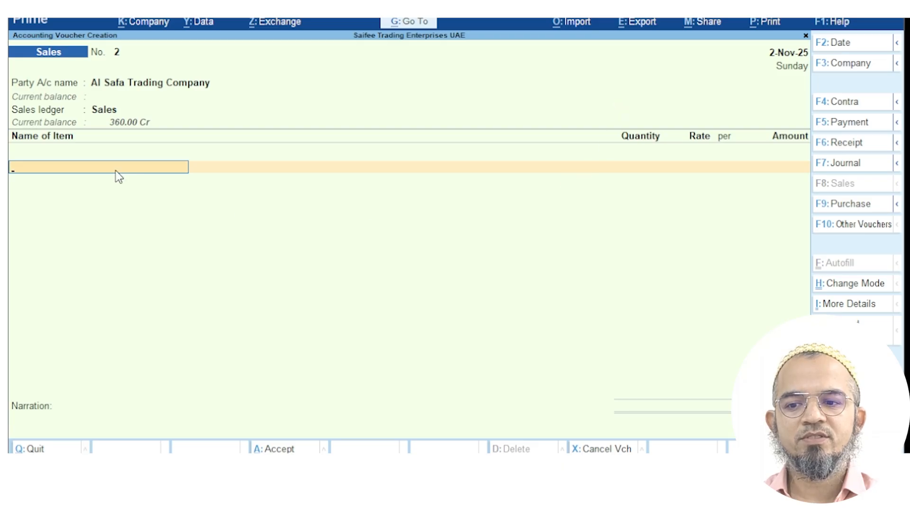
text(Fe)
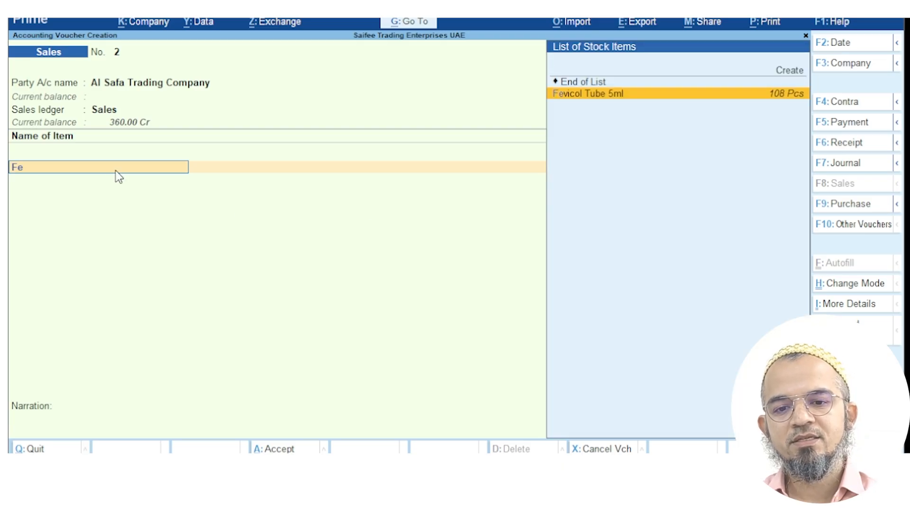
click(597, 94)
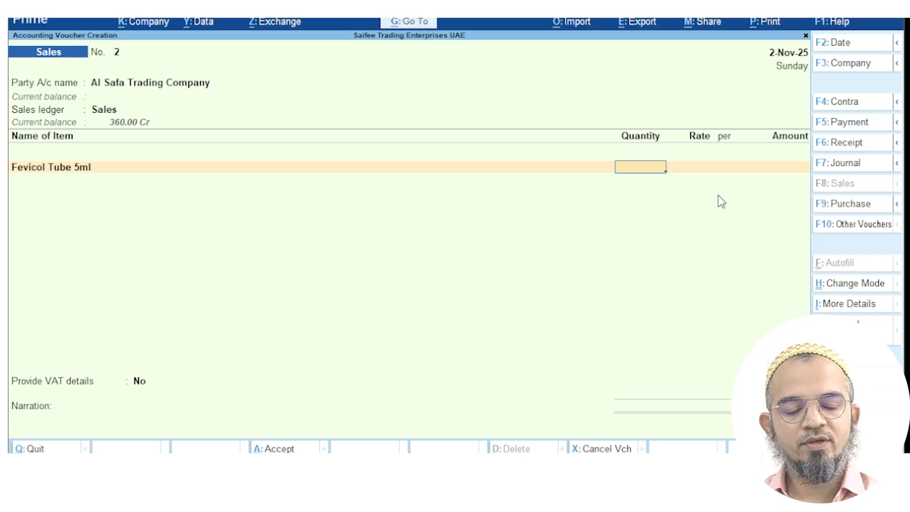
text(24 Pcs)
key(Return)
key(Return)
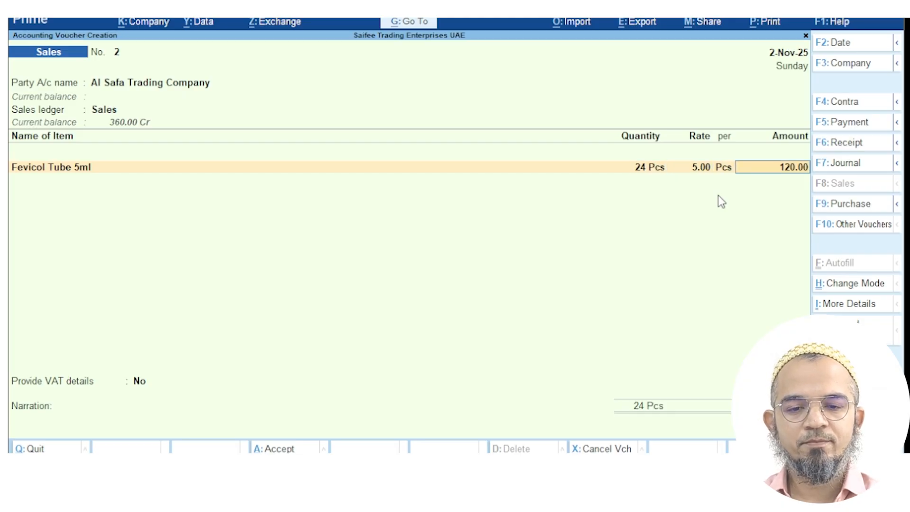
key(Return)
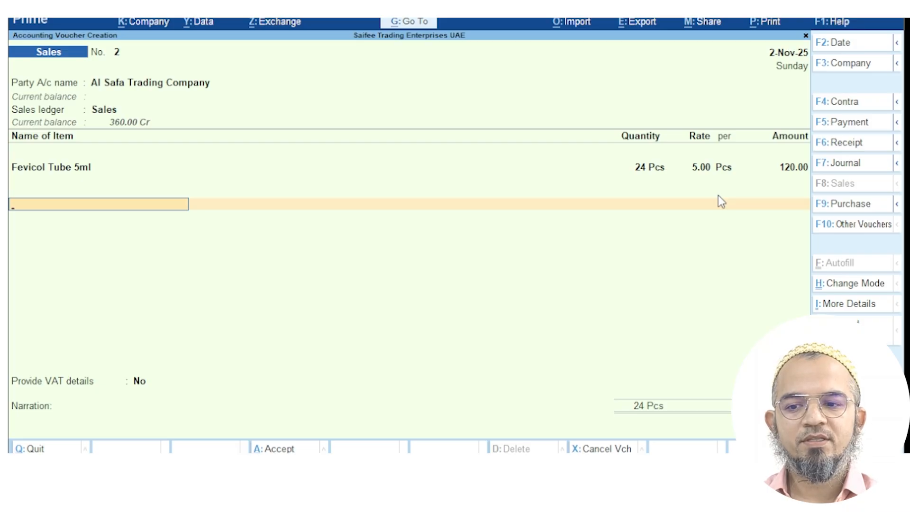
text(Vat)
key(Return)
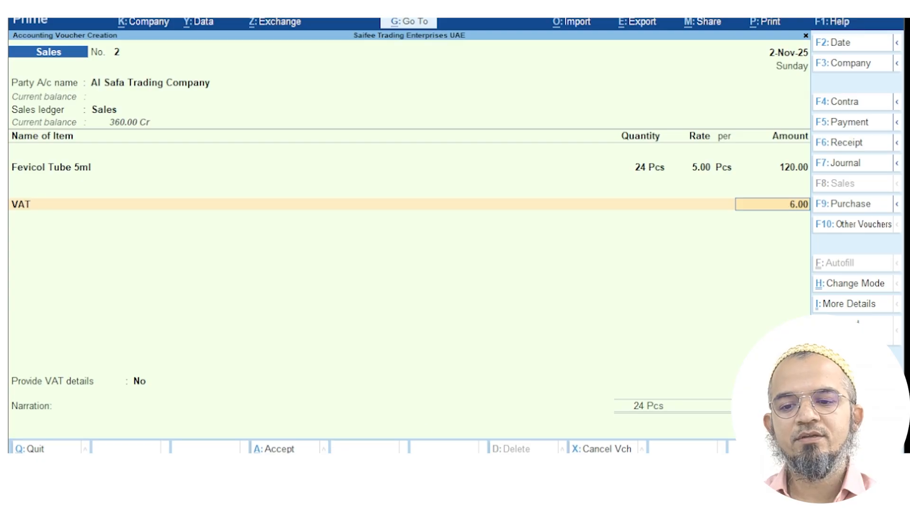
click(290, 449)
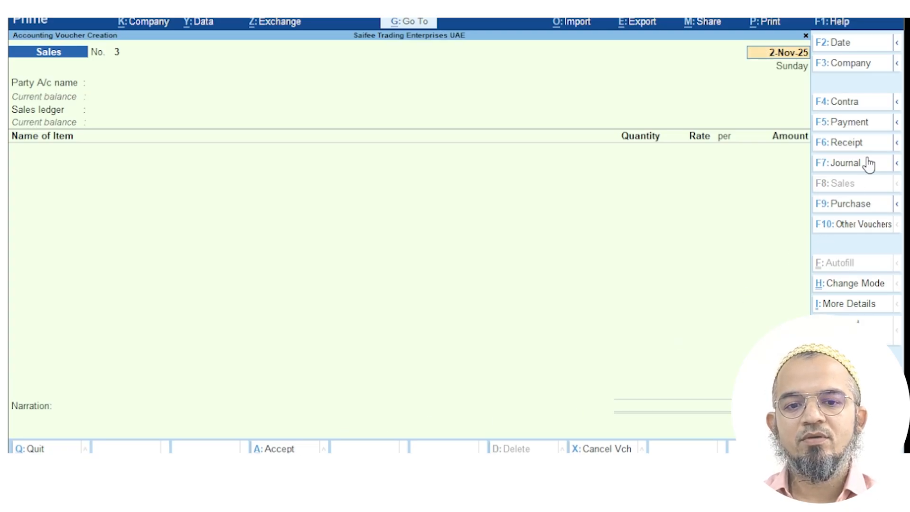
click(419, 22)
text(Ledger)
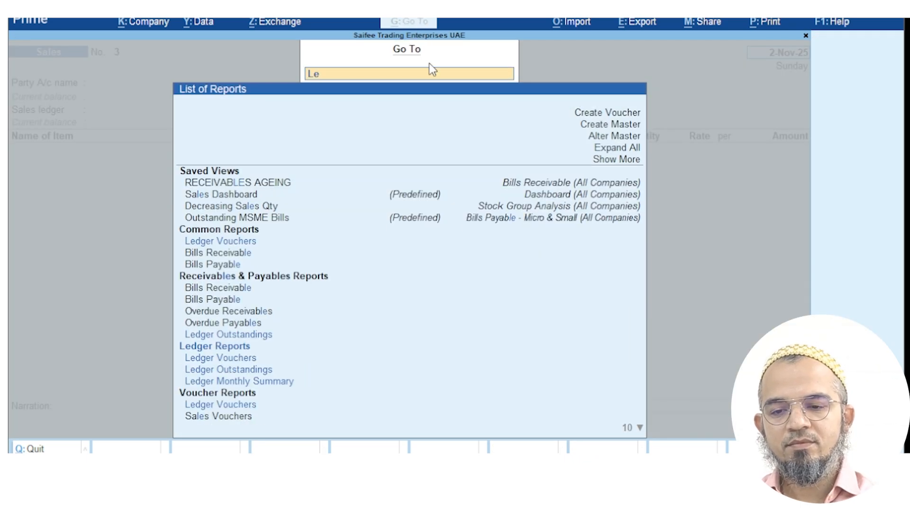
key(Down)
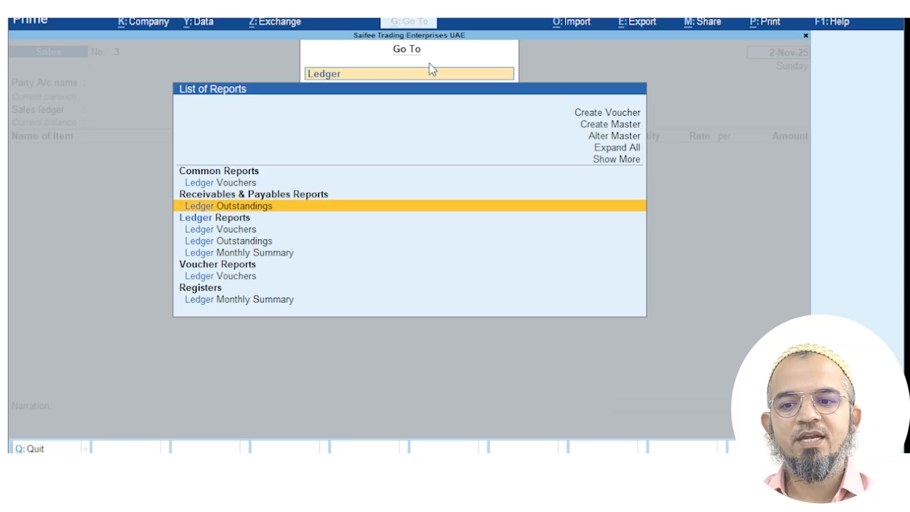
key(Return)
key(Return)
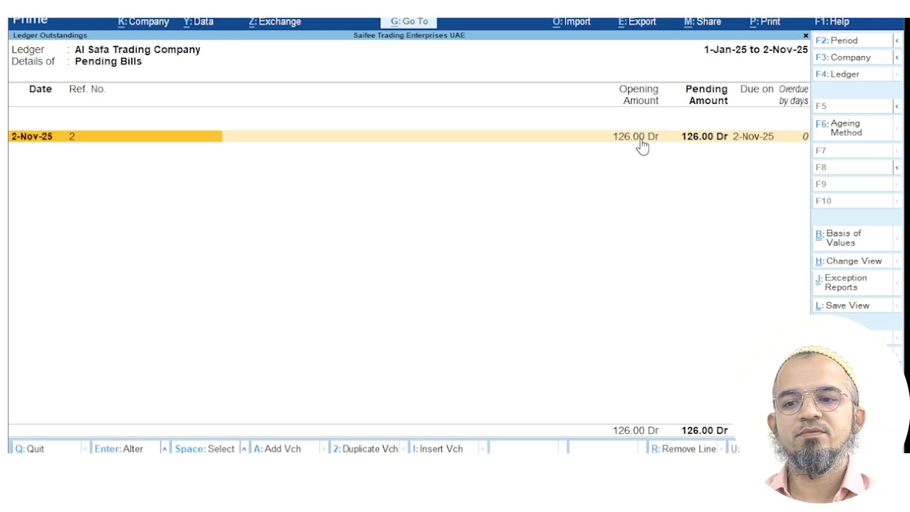
key(Escape)
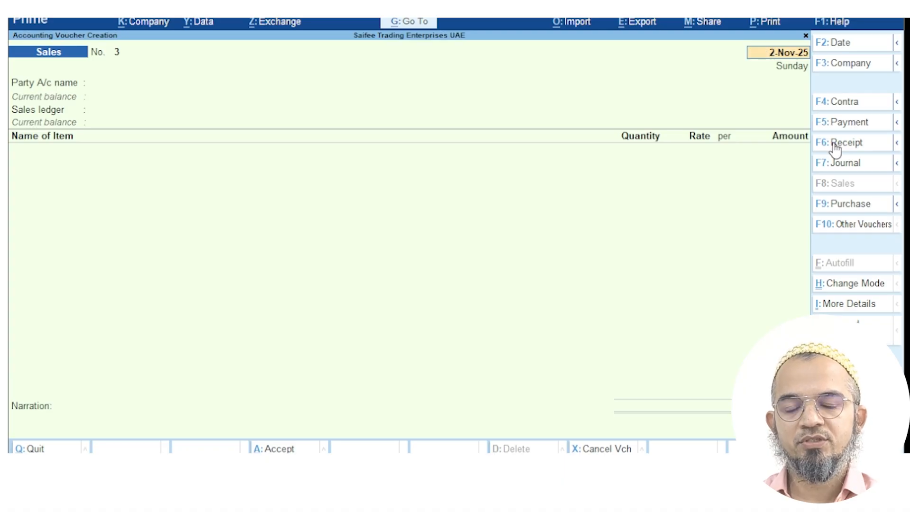
Enter a Receipt into Cash of 126 from Al Safa Trading Company against bill 2, then save
click(859, 148)
key(Return)
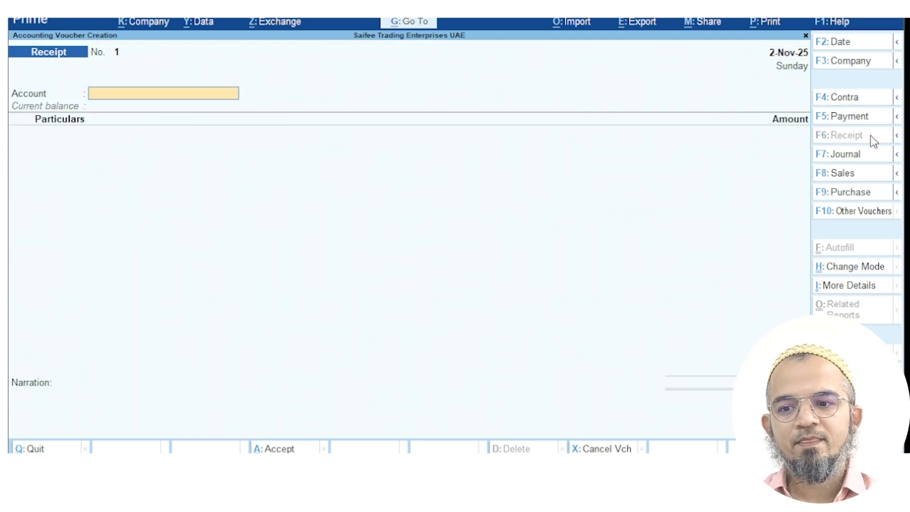
text(Cash)
key(Return)
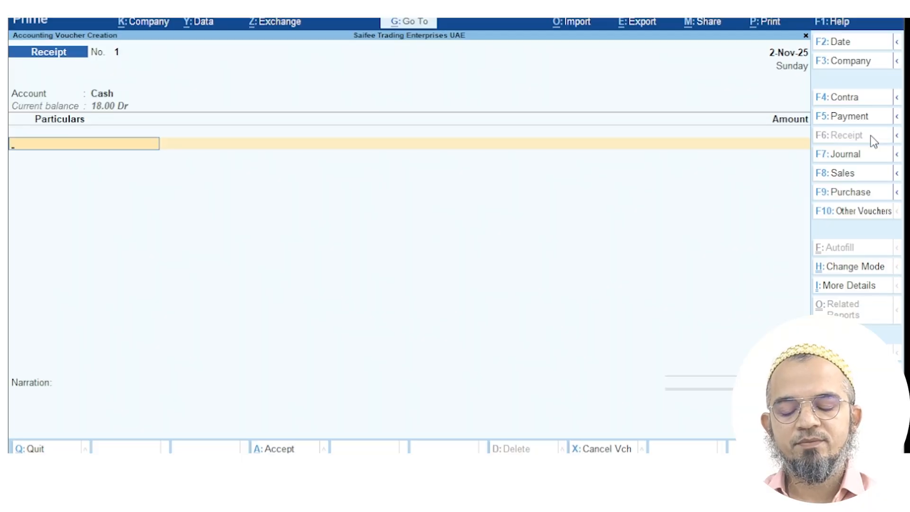
text(Al Saf)
key(Return)
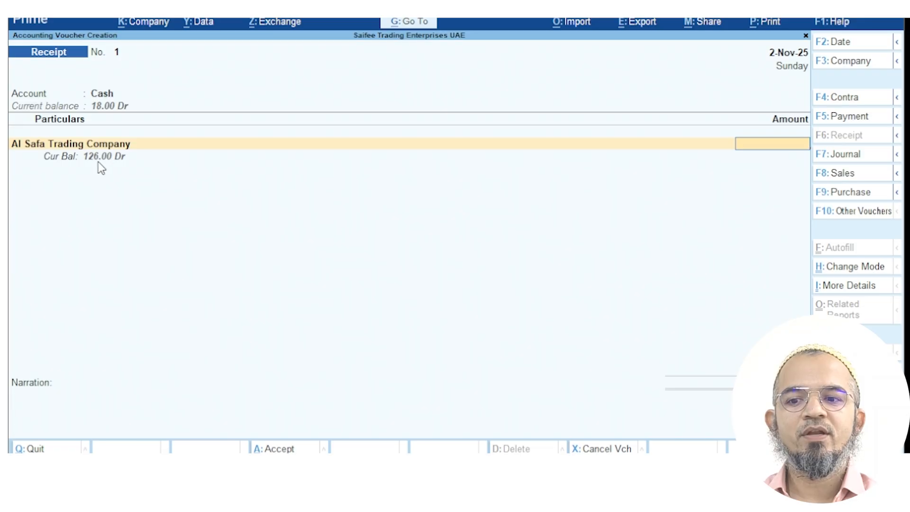
text(126)
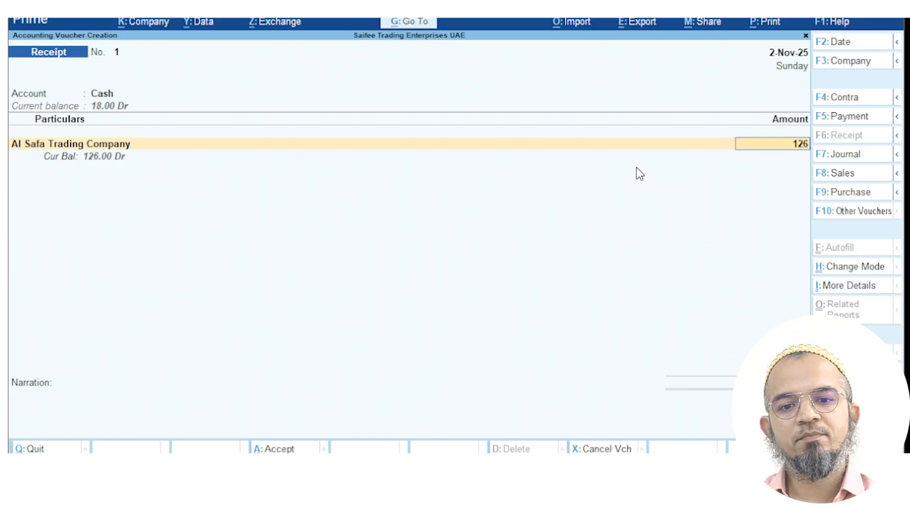
key(Return)
key(Return)
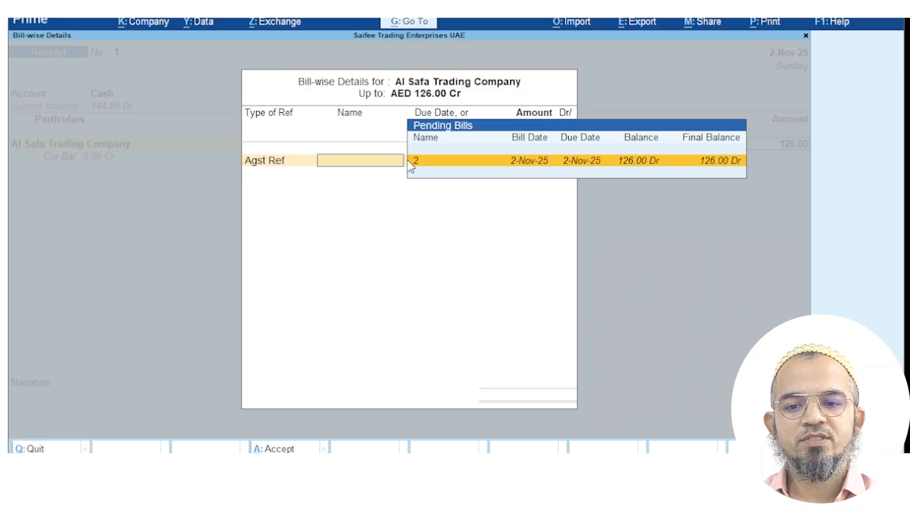
key(Return)
key(Return)
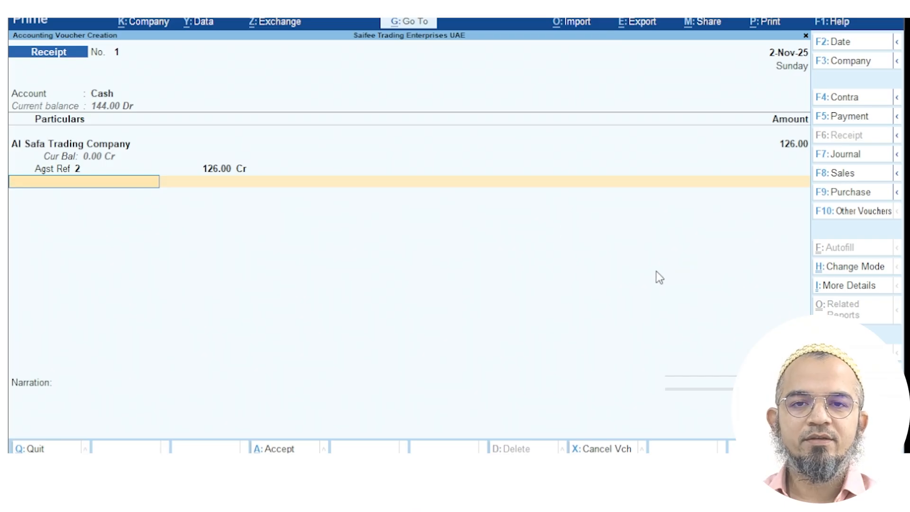
click(302, 451)
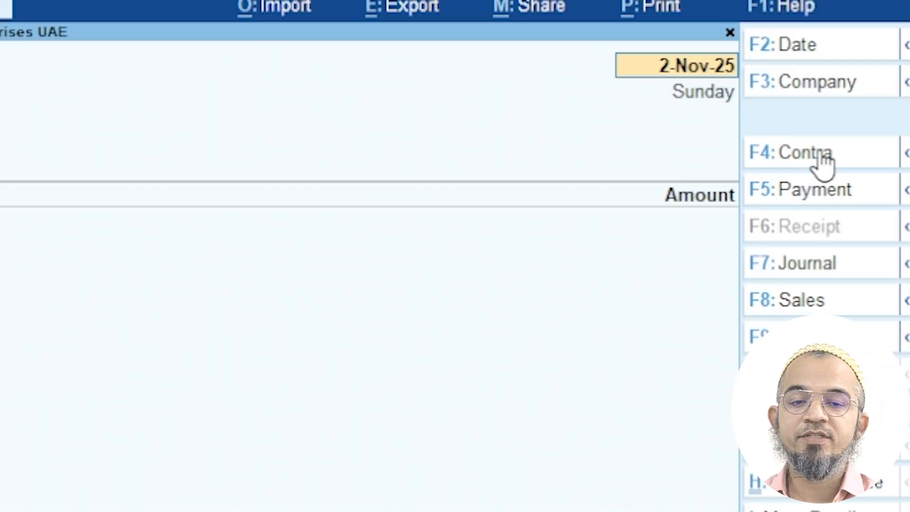
Begin Contra voucher No. 1, keeping the date and choosing Cash as the account
click(820, 154)
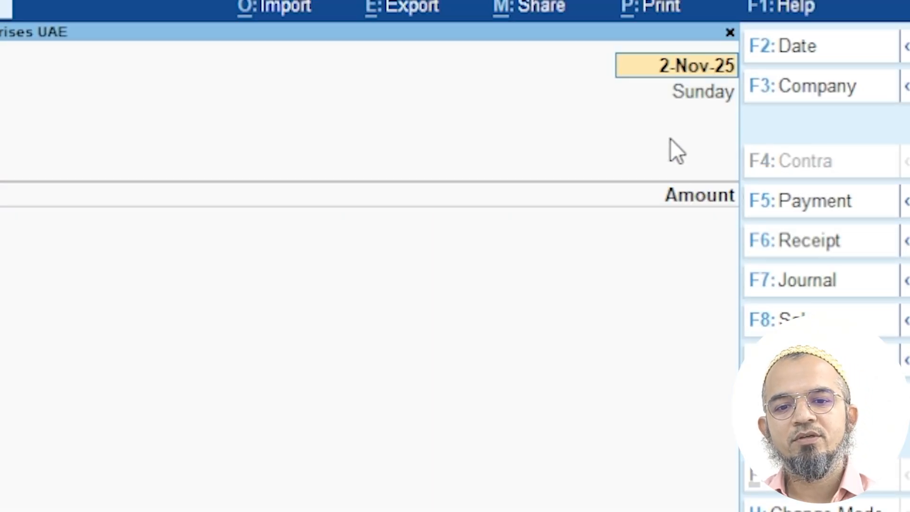
key(Return)
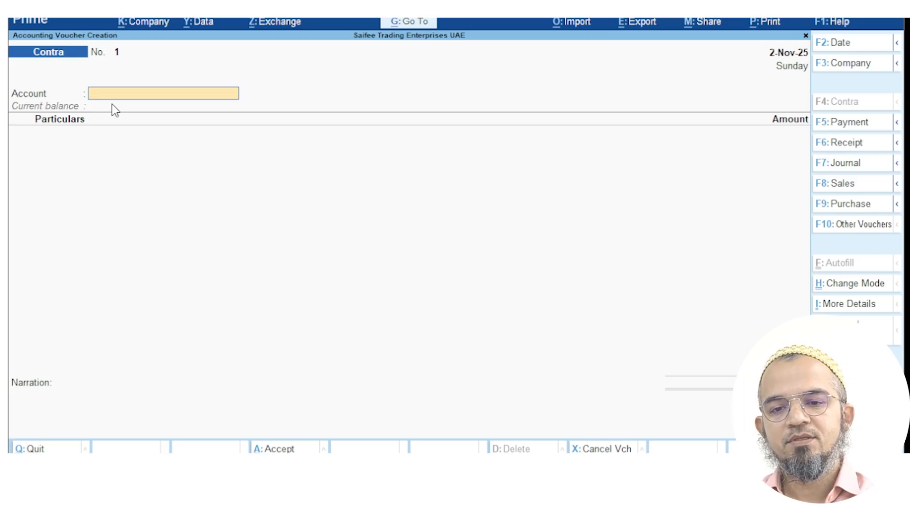
text(Cash)
key(Return)
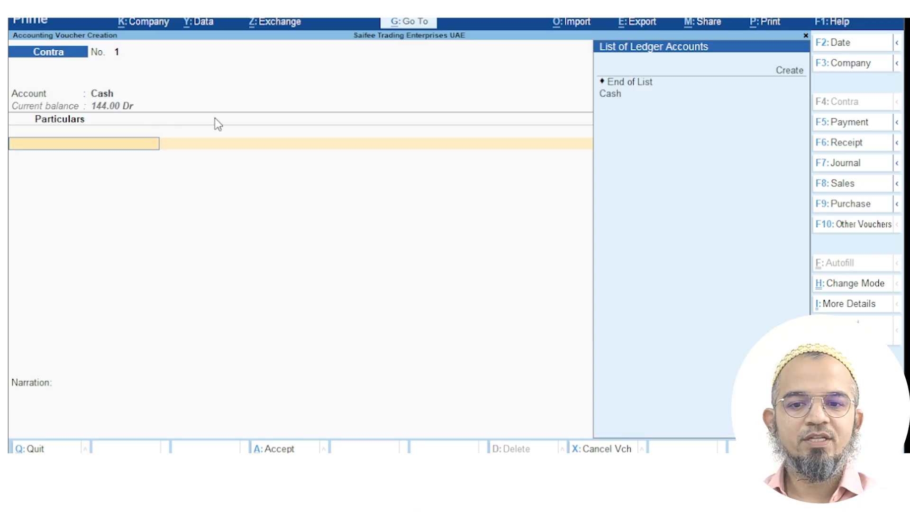
Create the Mashreq Bank ledger under Bank Accounts with its account number, no IBAN/SWIFT, bank Mashreq Bank (UAE)
click(781, 76)
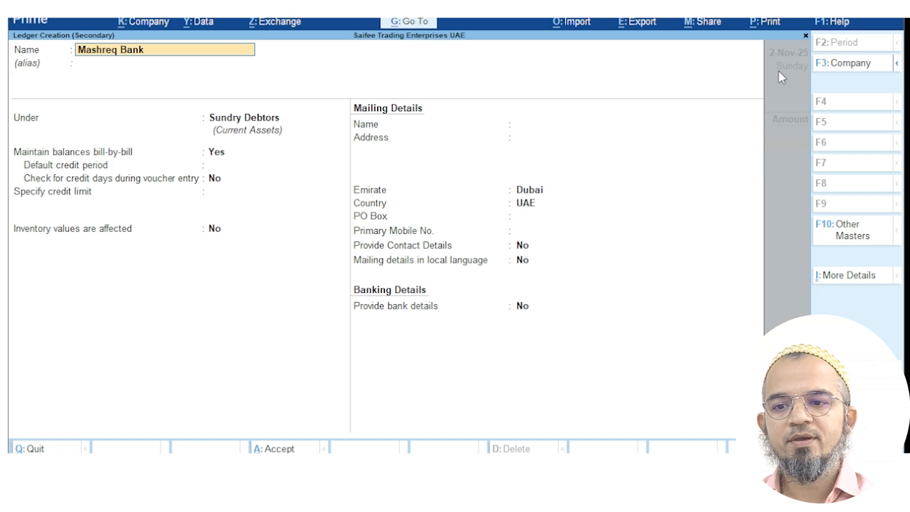
key(Return)
key(Return)
key(Return)
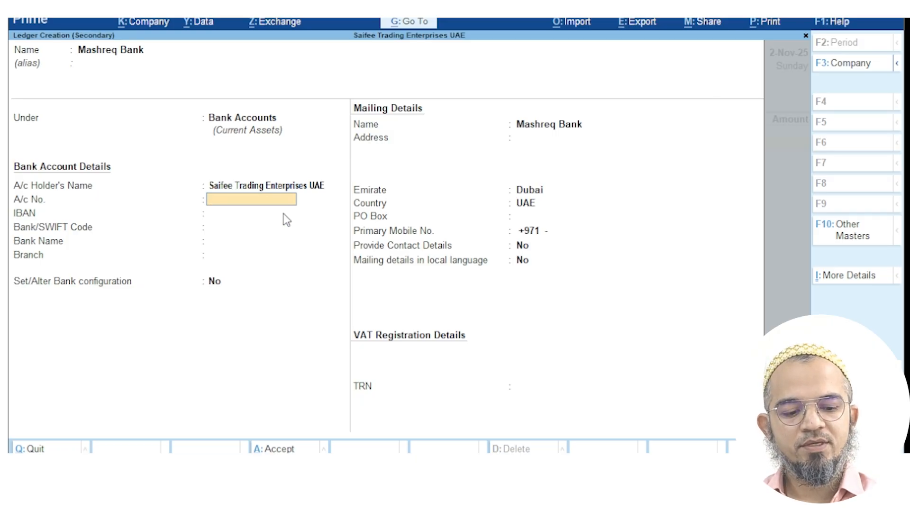
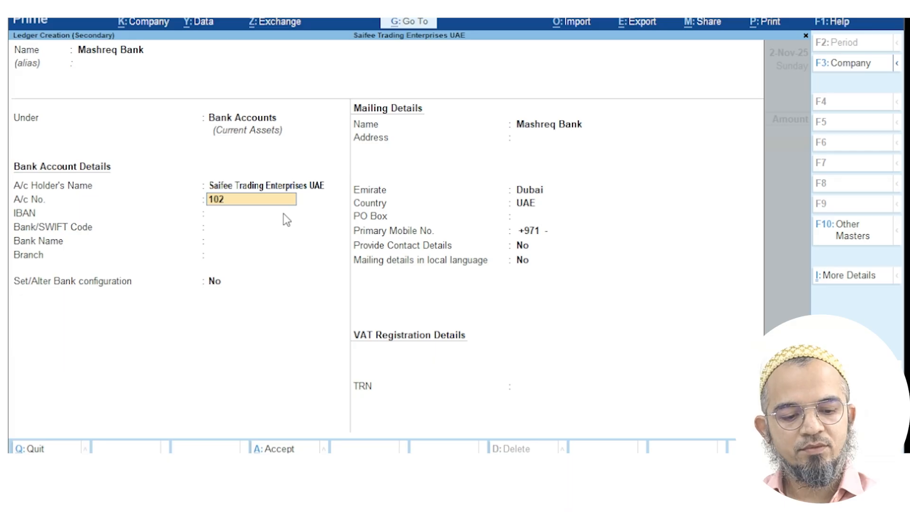
key(Return)
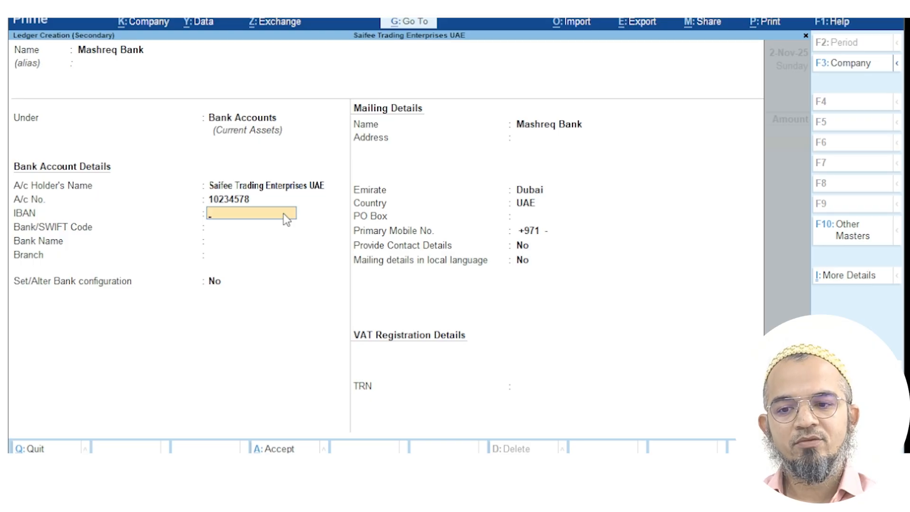
key(Return)
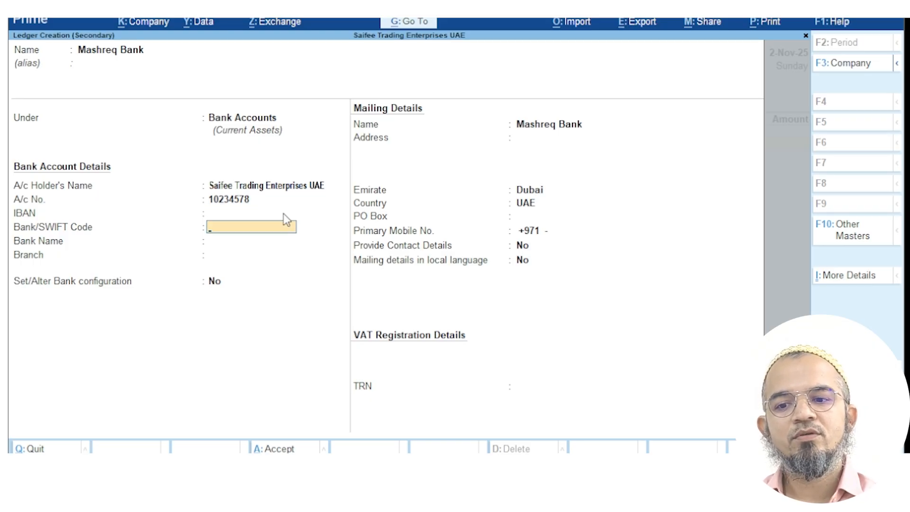
key(Return)
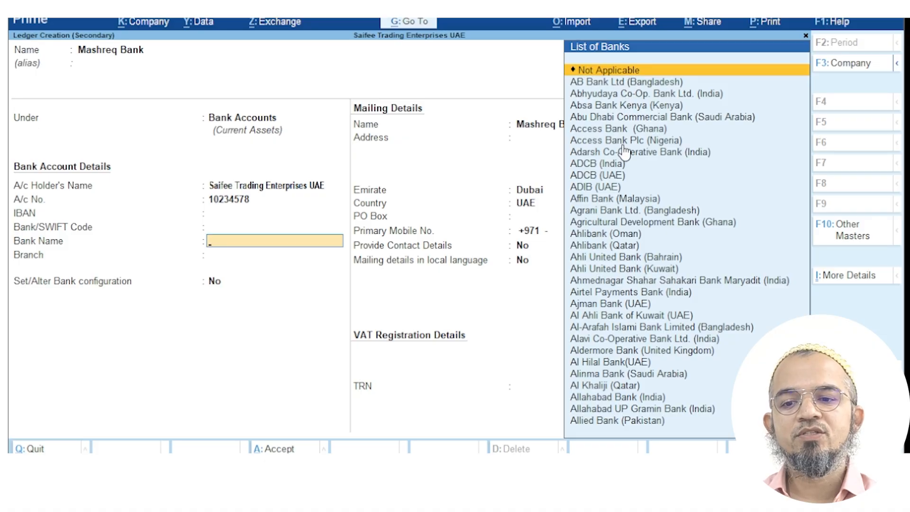
key(Down)
key(Down)
key(Down)
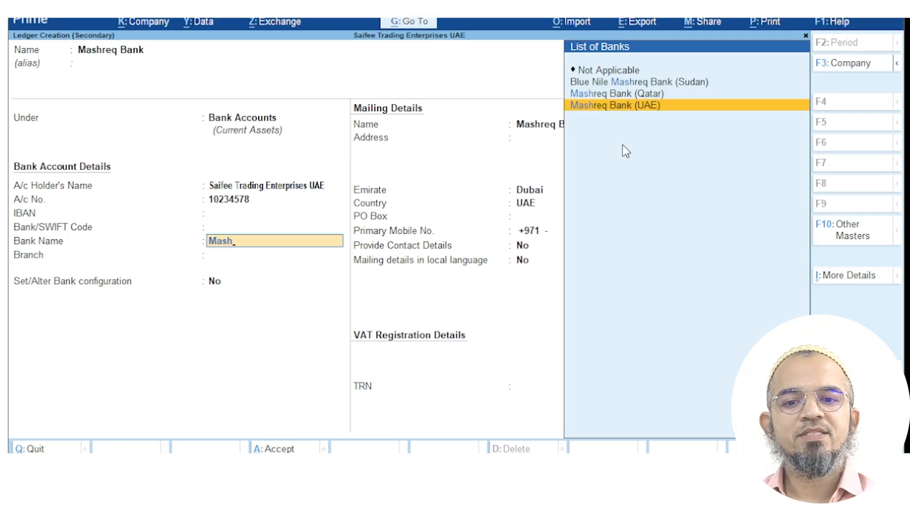
key(Return)
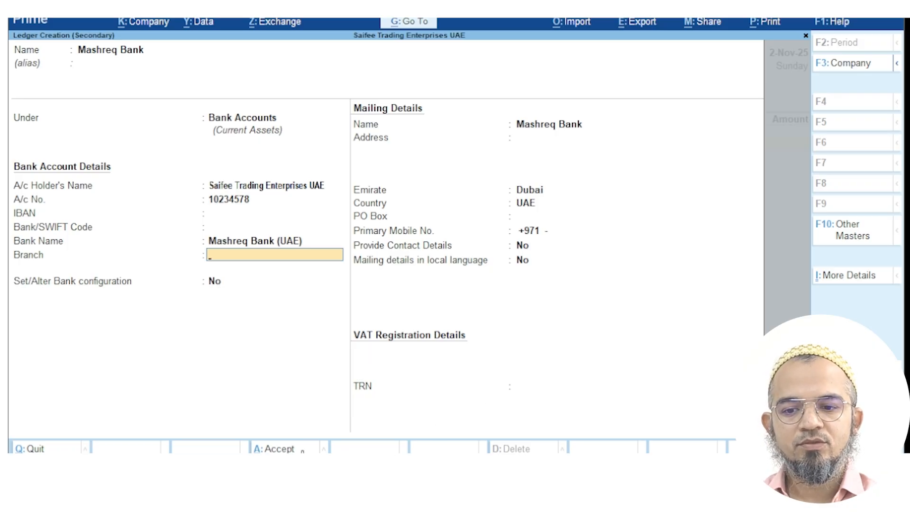
Save the new ledger and enter 5,000 for Mashreq Bank, allocated as Cheque No. 000001
click(302, 449)
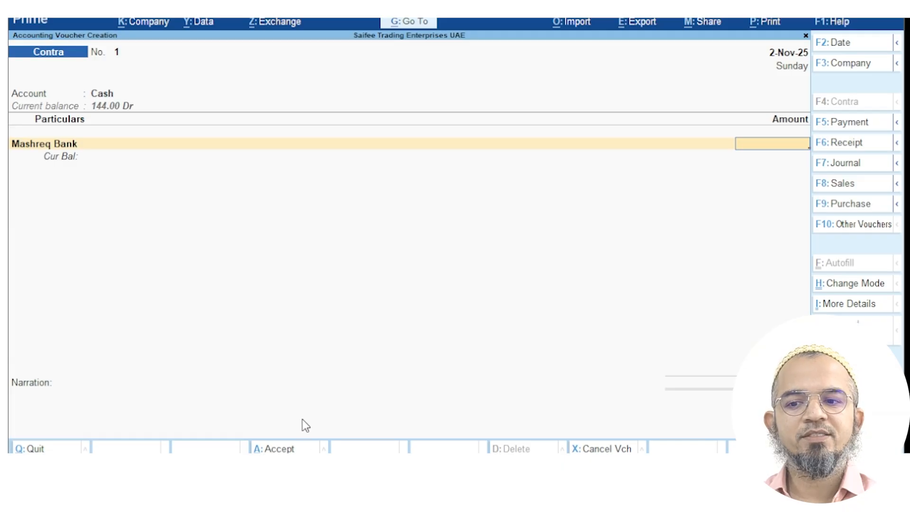
text(5000)
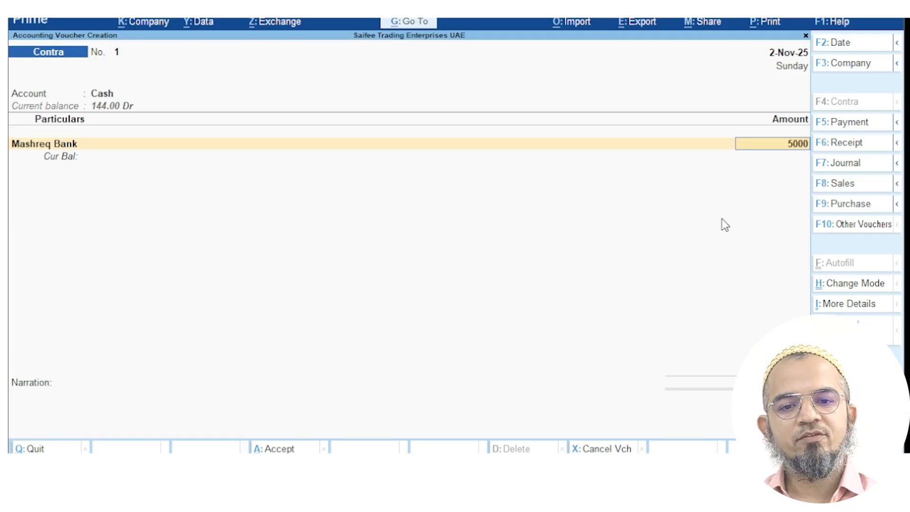
key(Return)
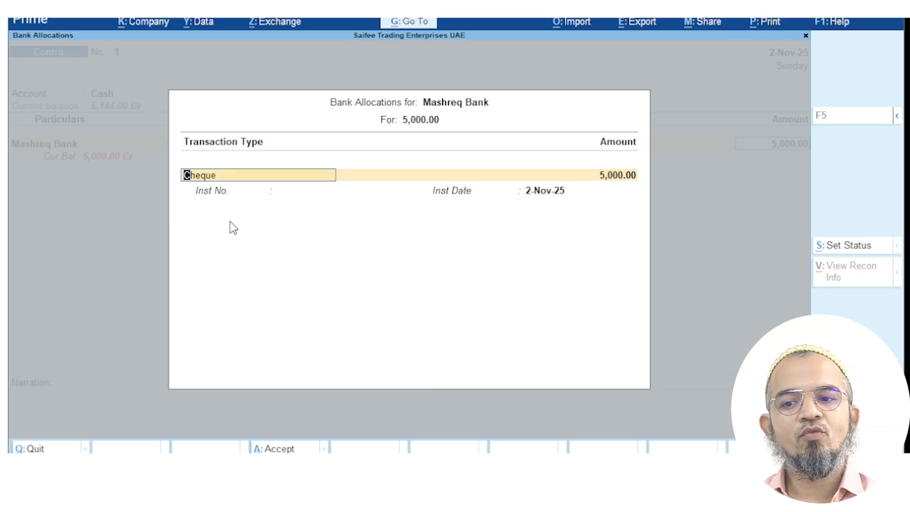
key(BackSpace)
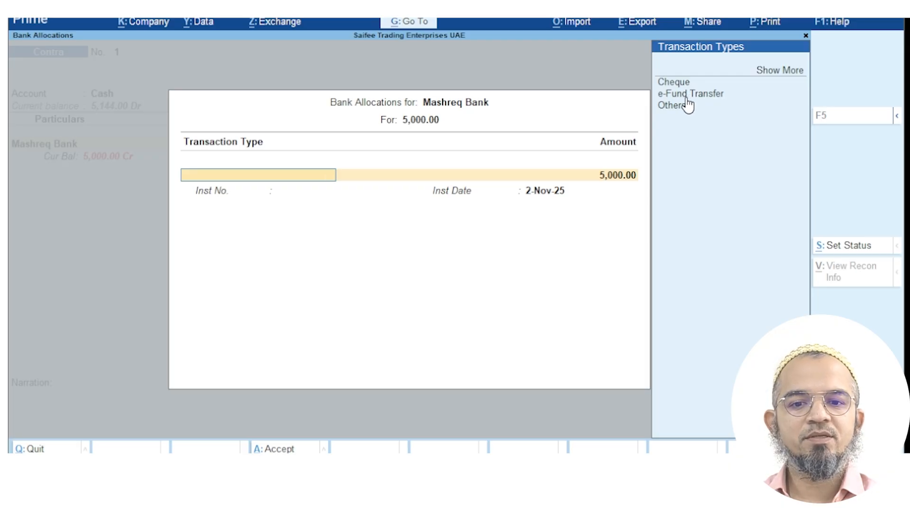
key(Return)
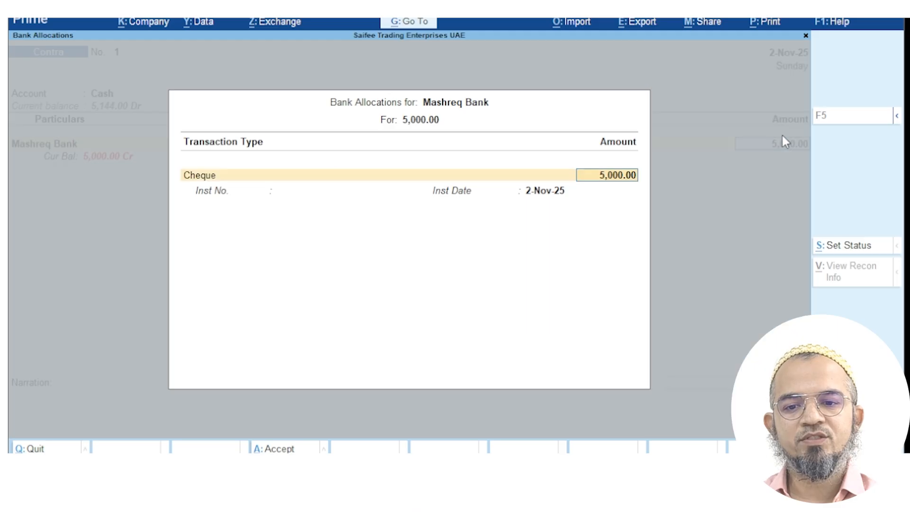
key(Return)
key(Return)
key(BackSpace)
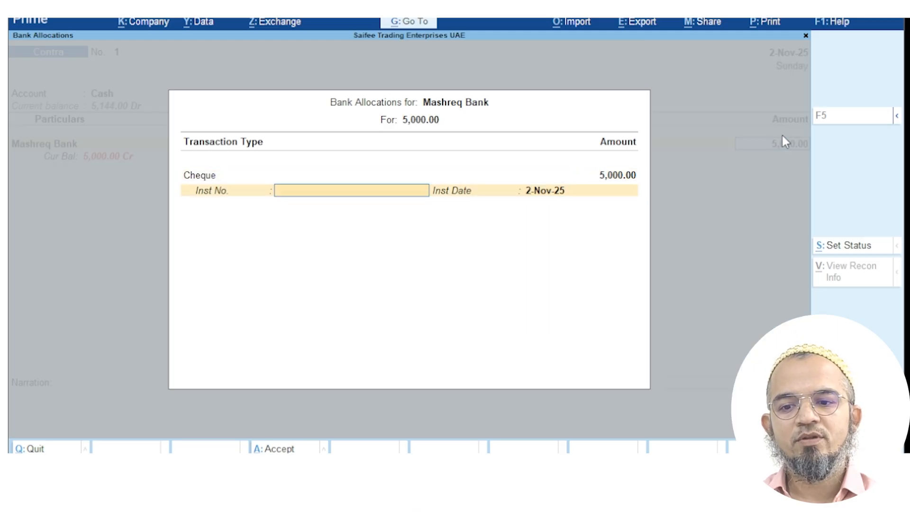
text(000001)
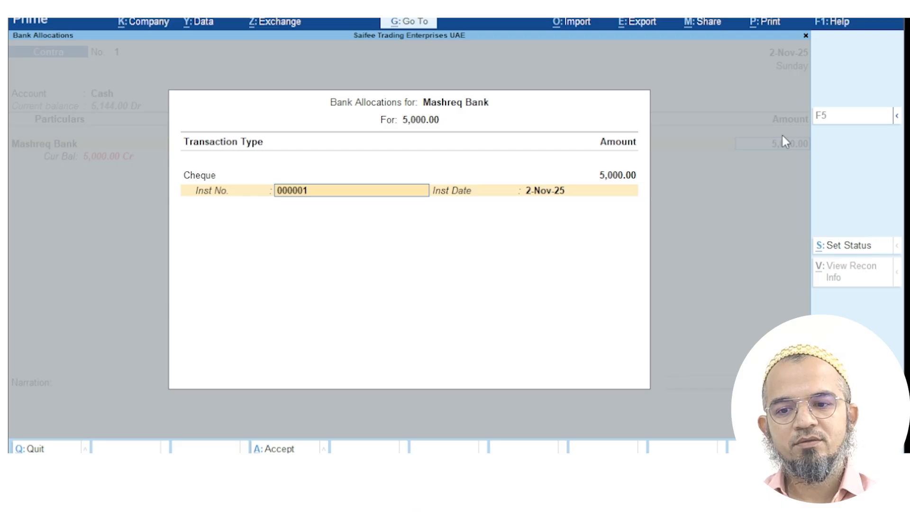
key(Return)
key(Return)
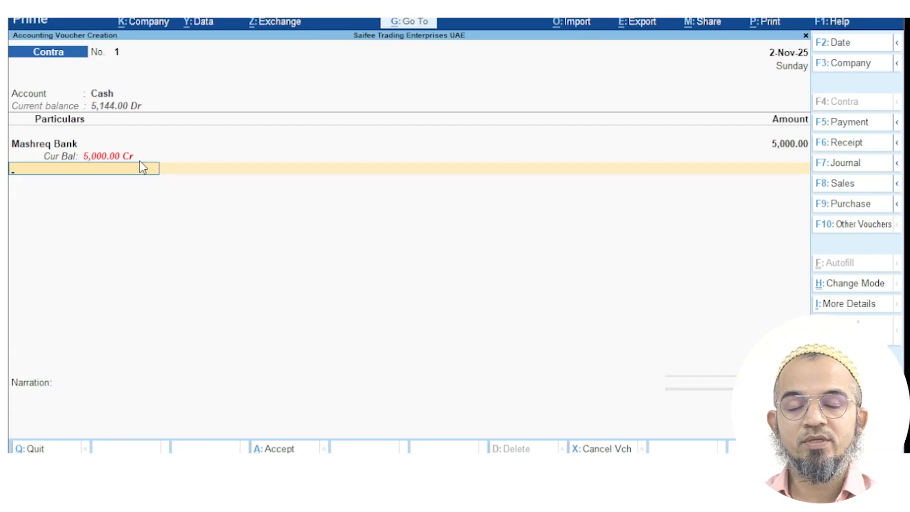
Add narration 'Cash withdrawn from bank for petty cash purpose' and save the contra voucher
click(87, 404)
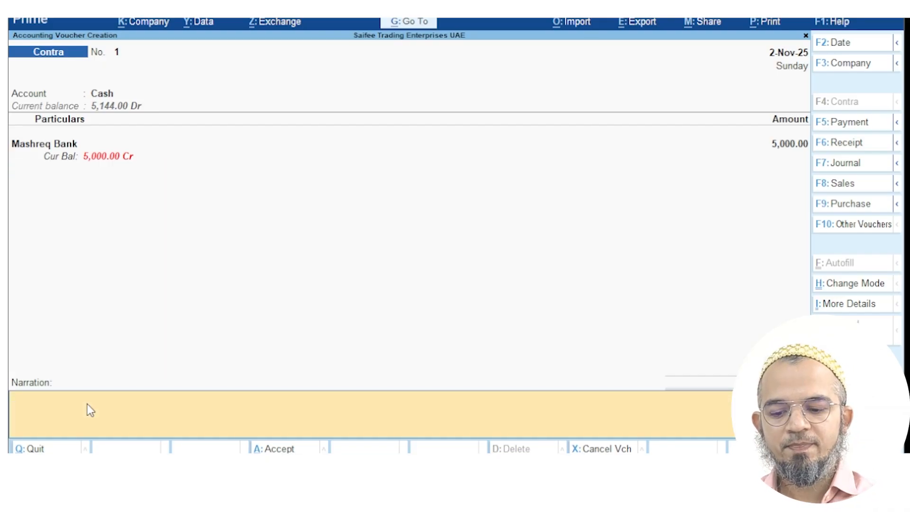
text(Cash withdrawn from bank for petty cash purpose)
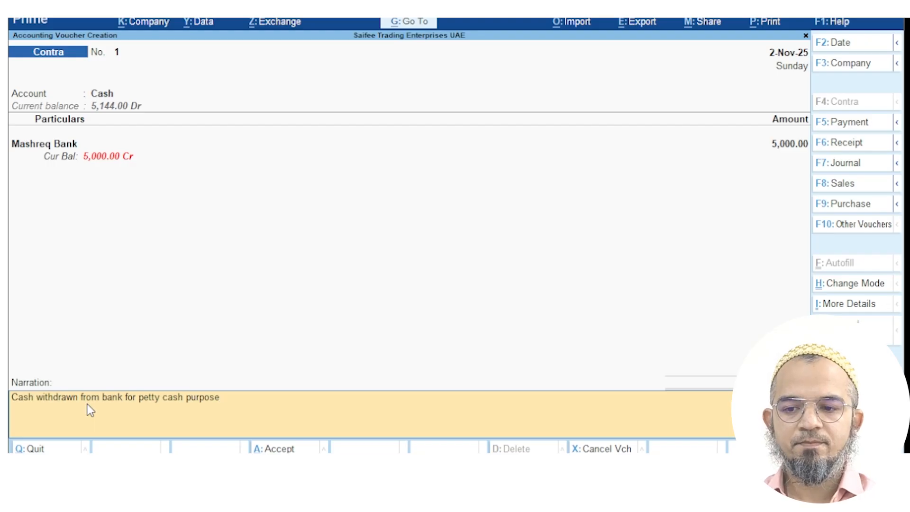
click(267, 449)
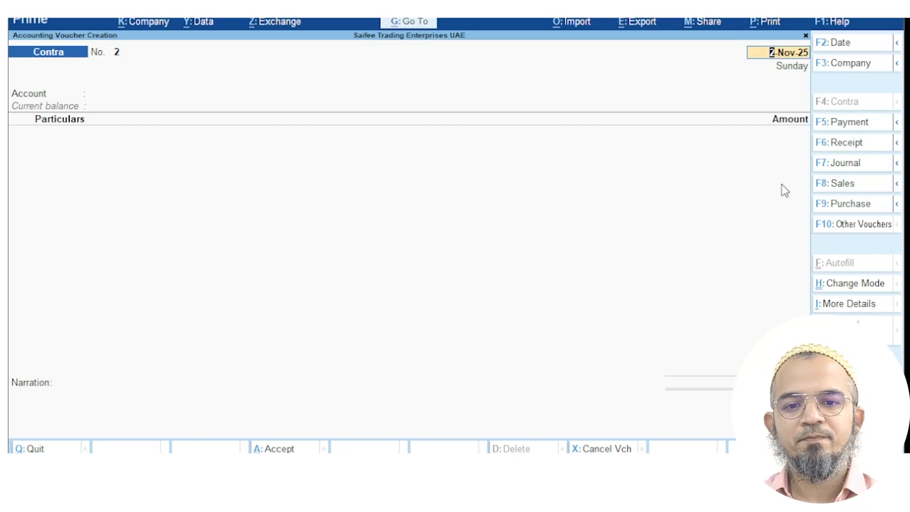
Switch to a Journal voucher and date it 1-Nov-25
click(859, 144)
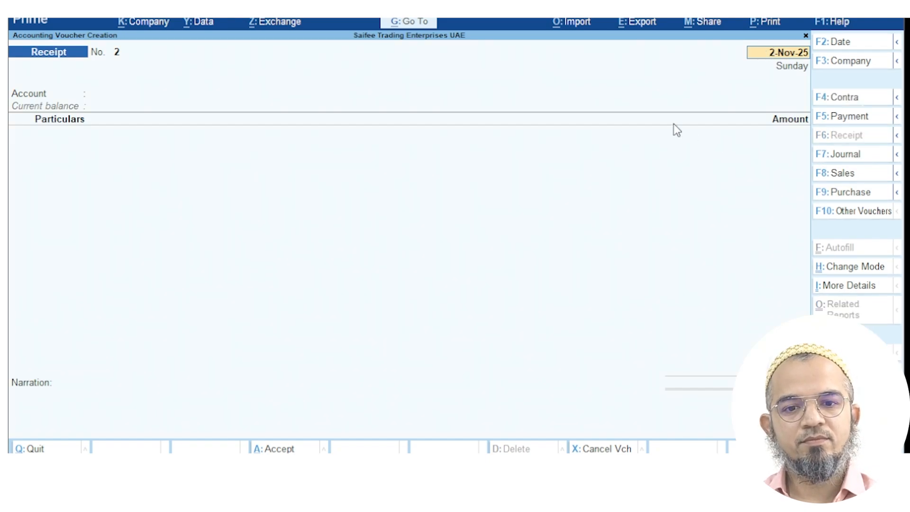
click(835, 156)
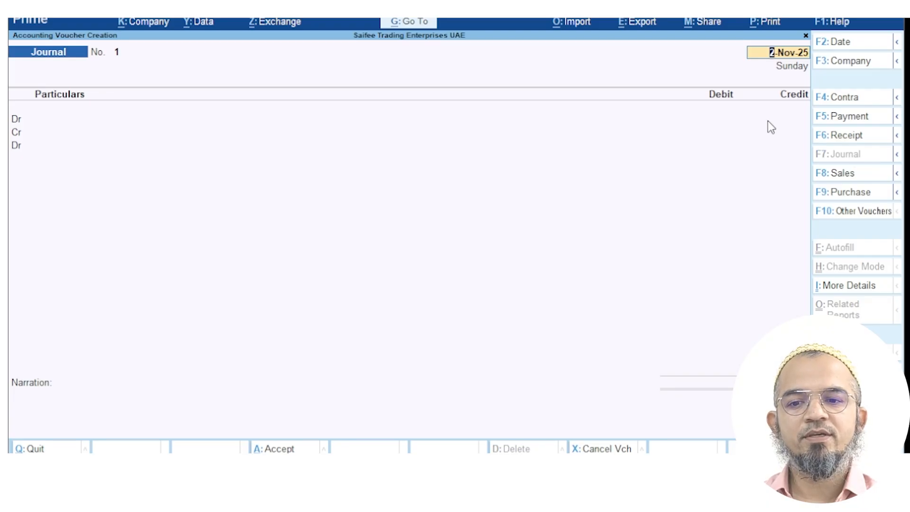
text(1.1)
key(Return)
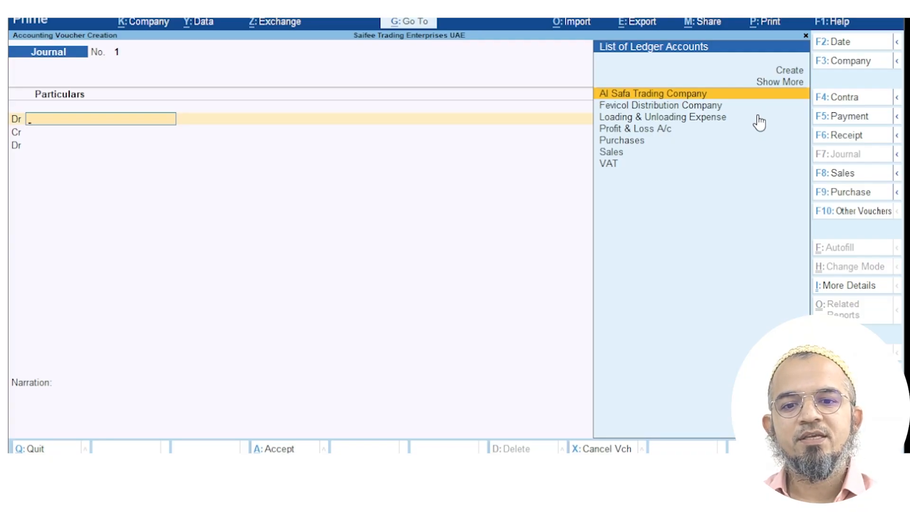
Create a Depreciation Expense ledger under Indirect Expenses as the journal's debit account
key(Up)
key(Up)
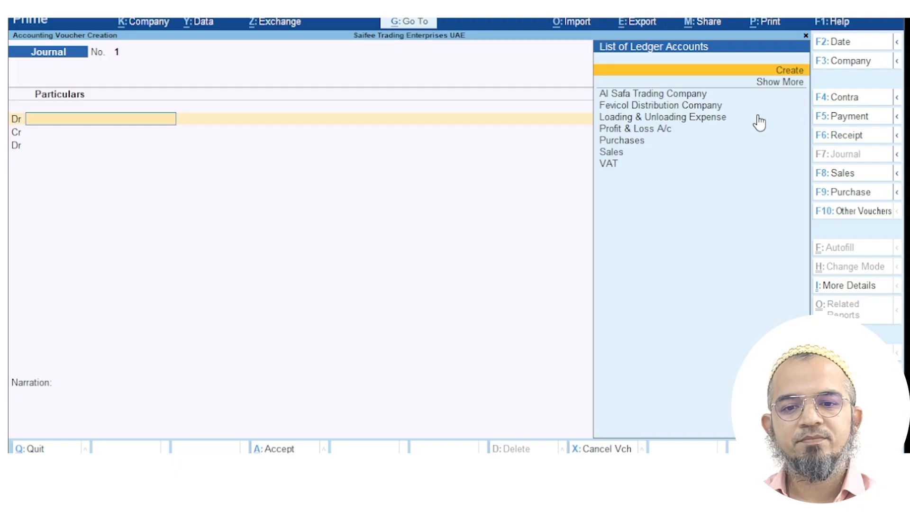
key(Return)
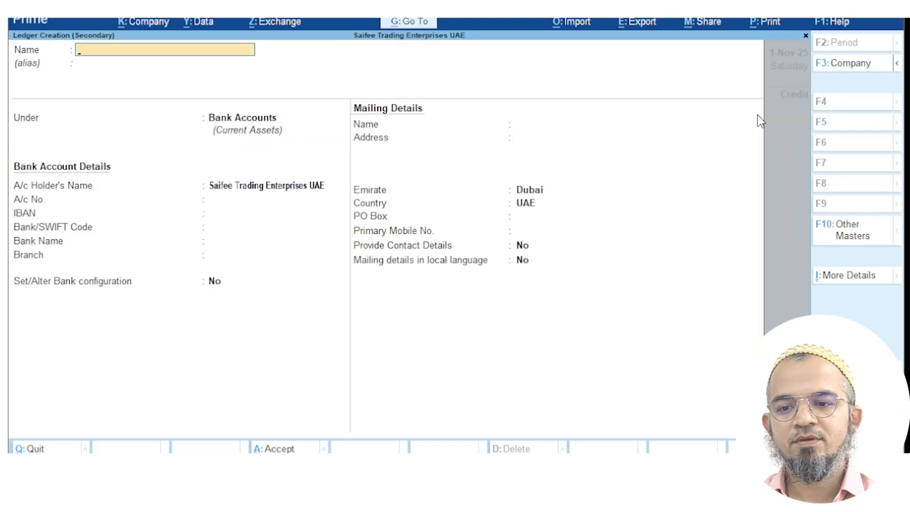
text(Depr)
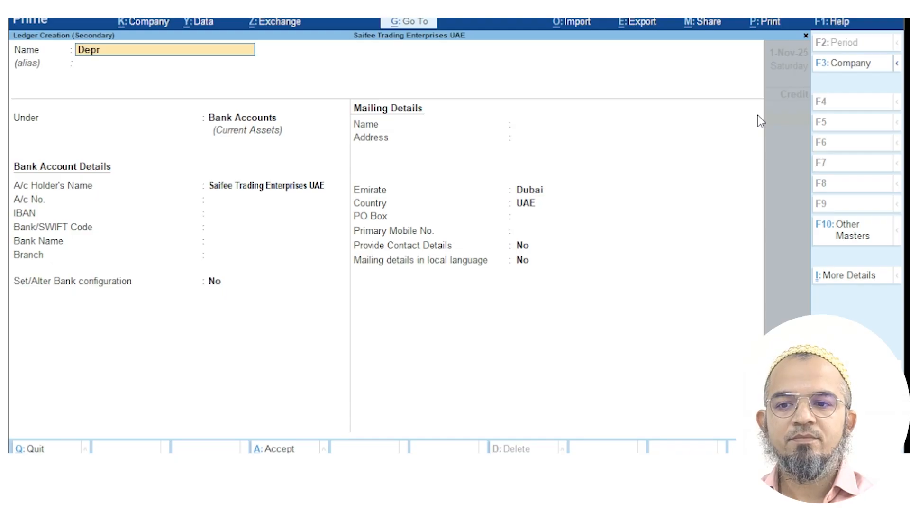
text(eciation Expense)
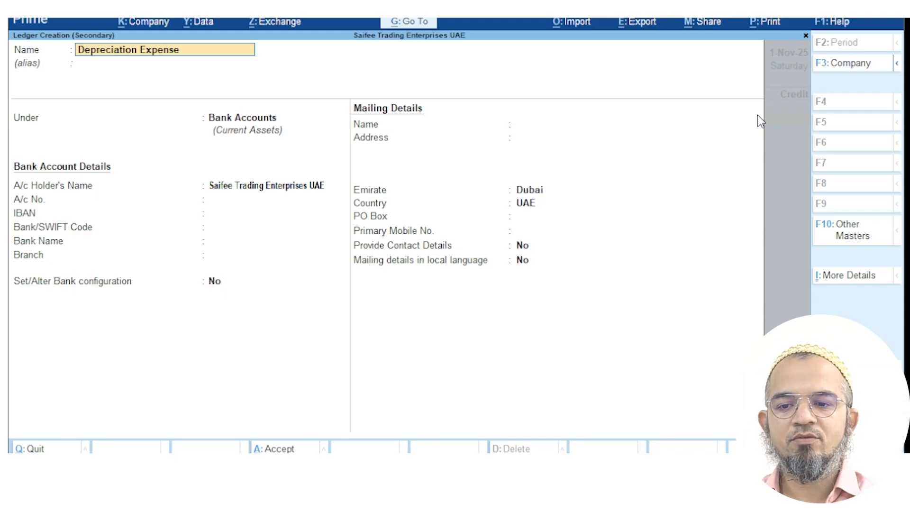
key(Return)
key(Return)
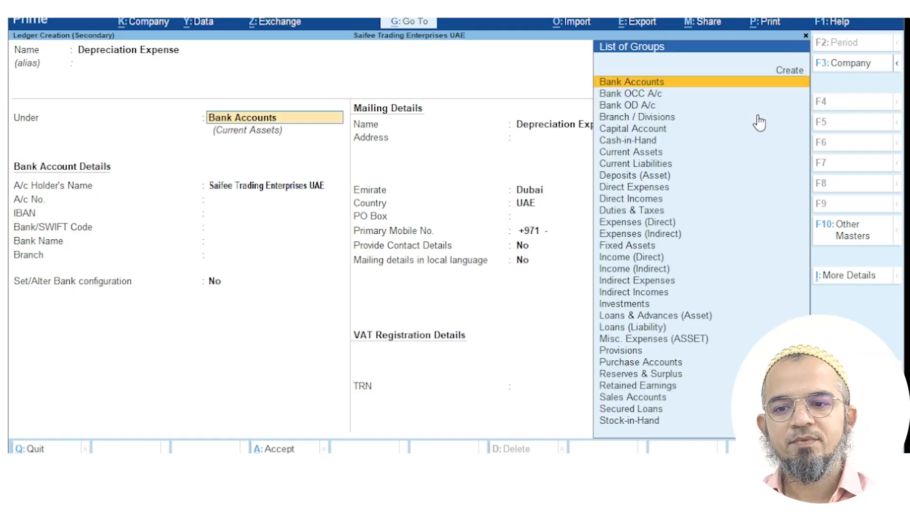
text(Indi)
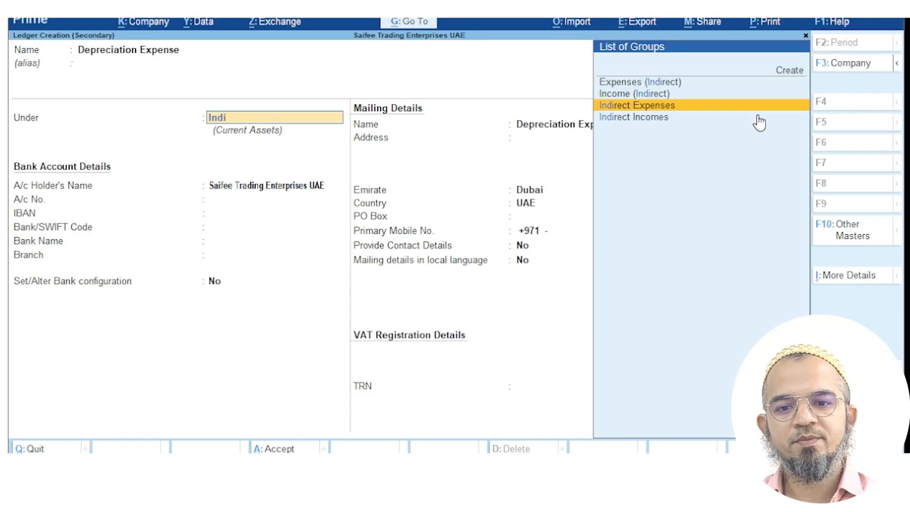
key(Return)
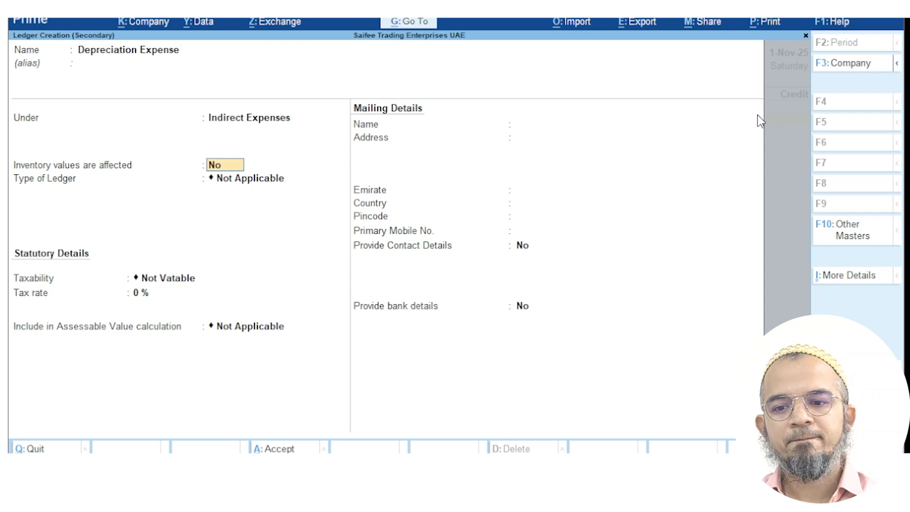
click(279, 449)
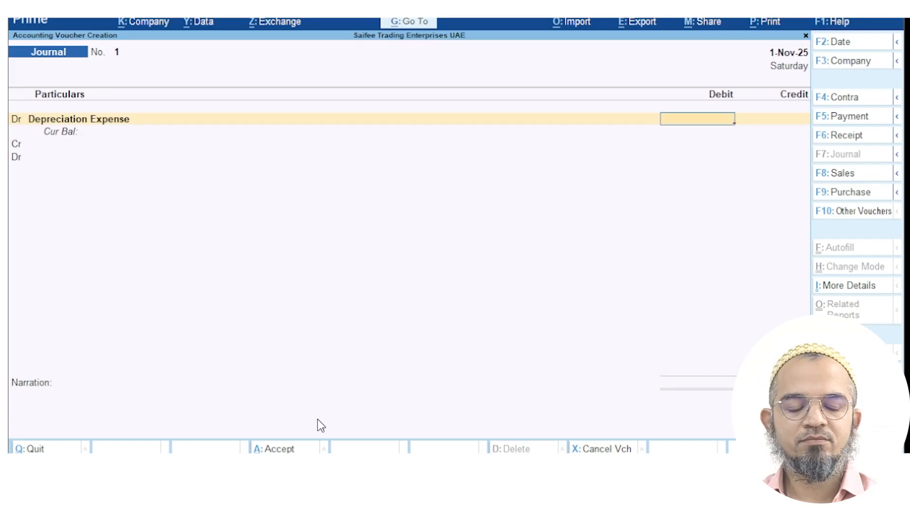
Enter a 500 debit for Depreciation Expense and move to the credit line
text(500)
key(Return)
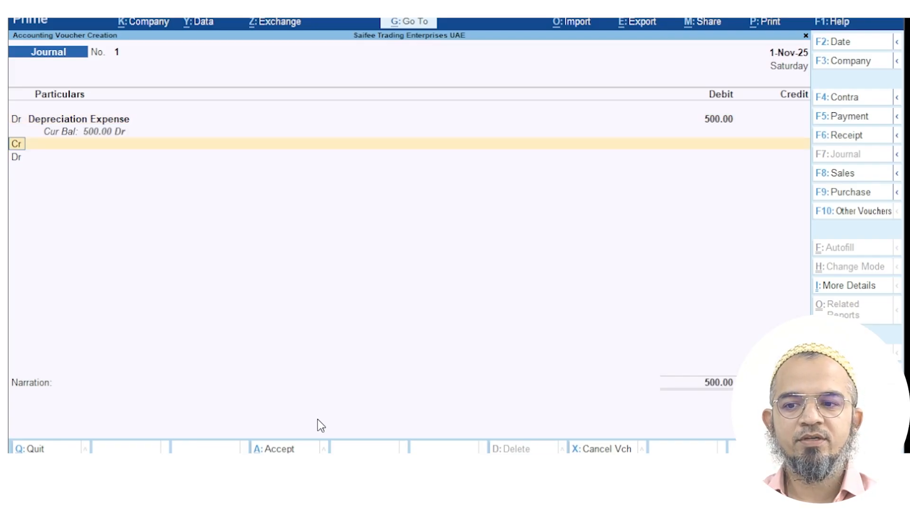
key(Return)
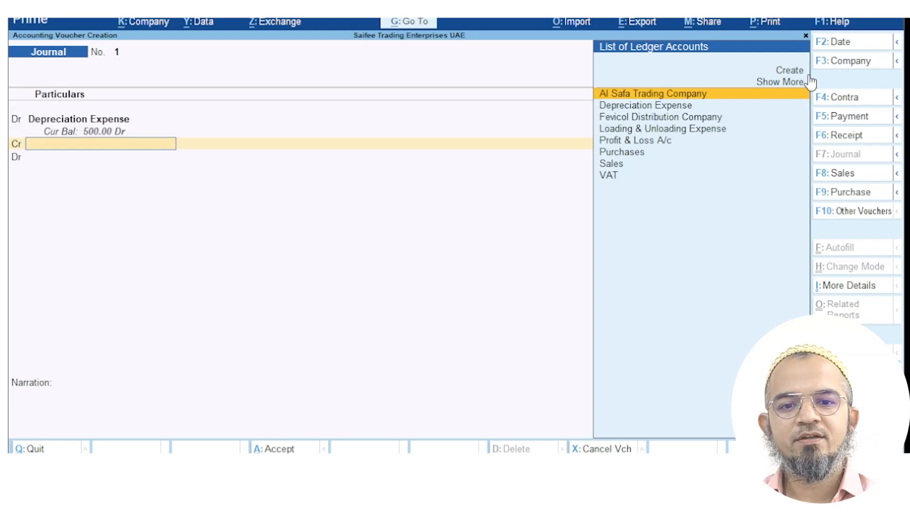
Create an Accumulated Depreciation ledger under Fixed Assets for the credit side
click(790, 71)
text(Accumulated Depreciation)
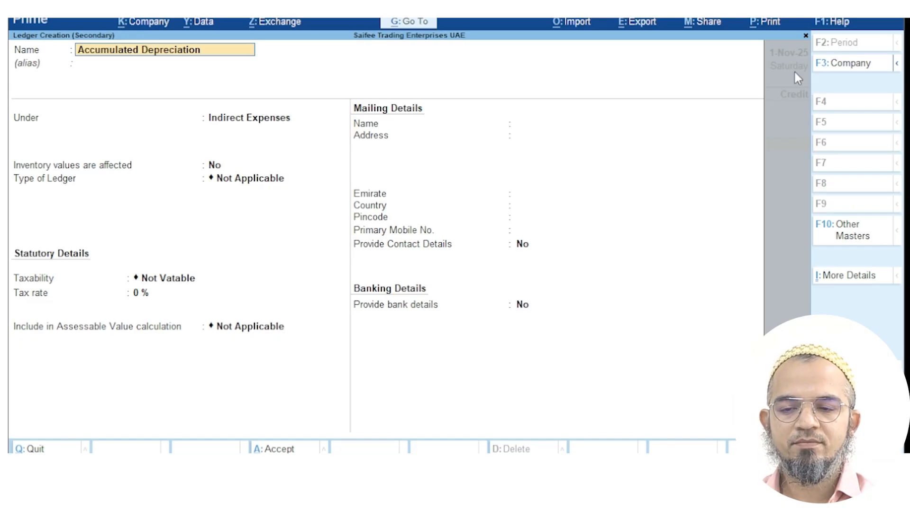
key(Return)
key(Return)
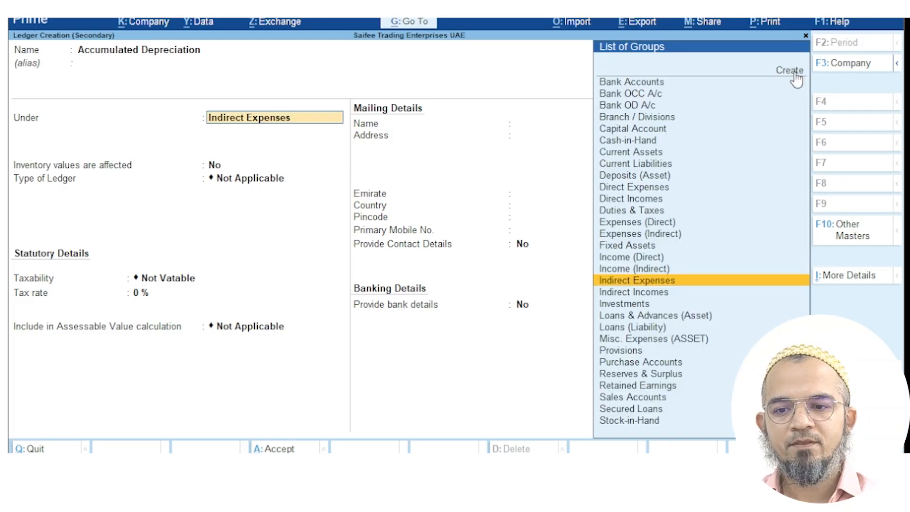
text(Fix)
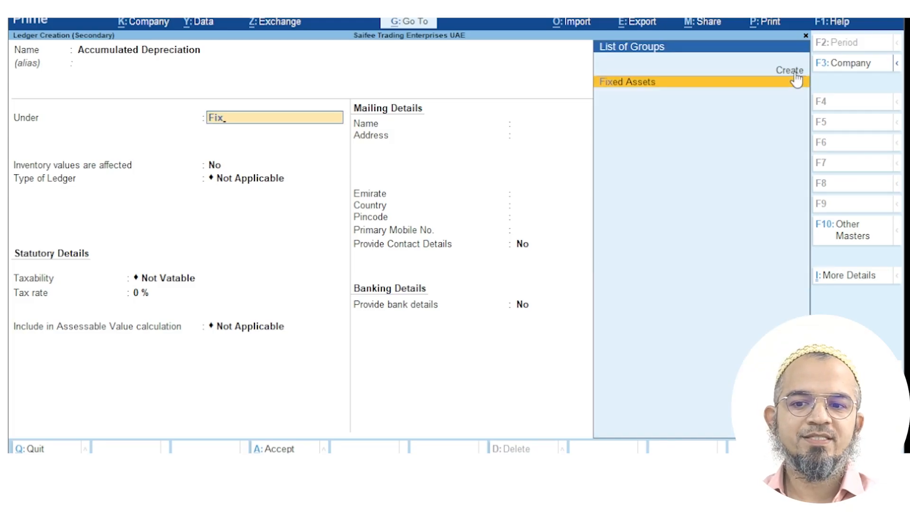
key(Return)
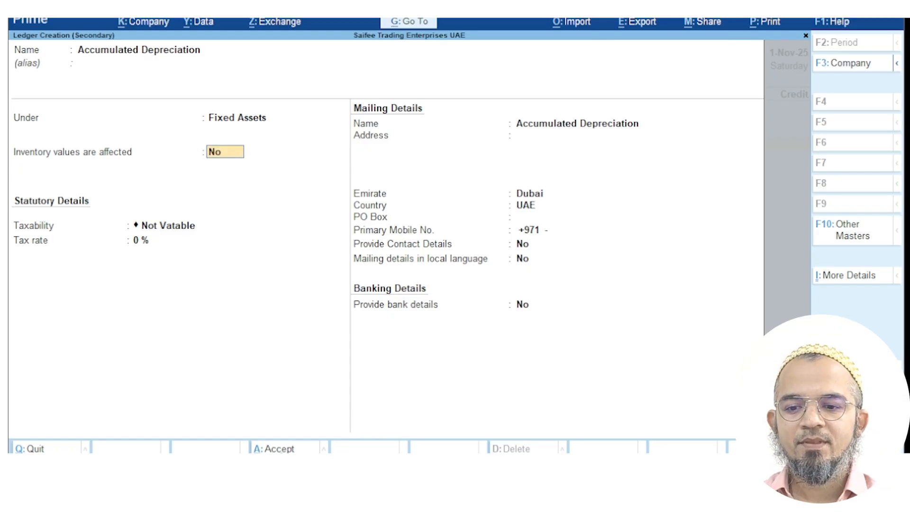
key(ctrl+a)
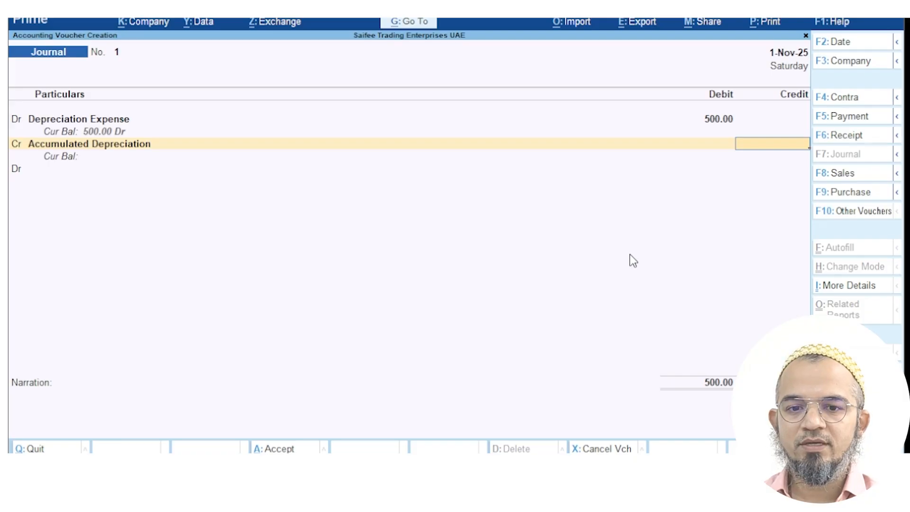
Credit 500, add narration 'Depreciation Entry', and save journal voucher No. 1
text(500)
key(Return)
key(Return)
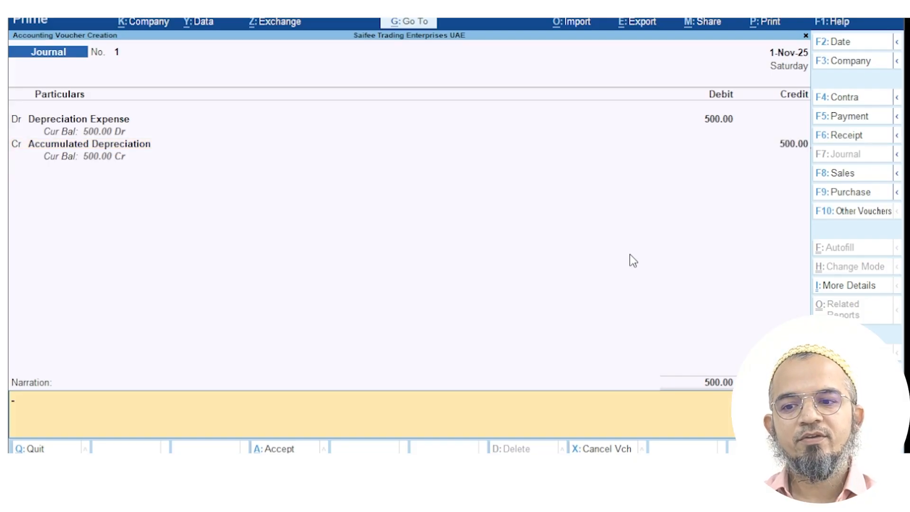
text(Depreciation Expe)
key(BackSpace)
key(BackSpace)
text(ntry)
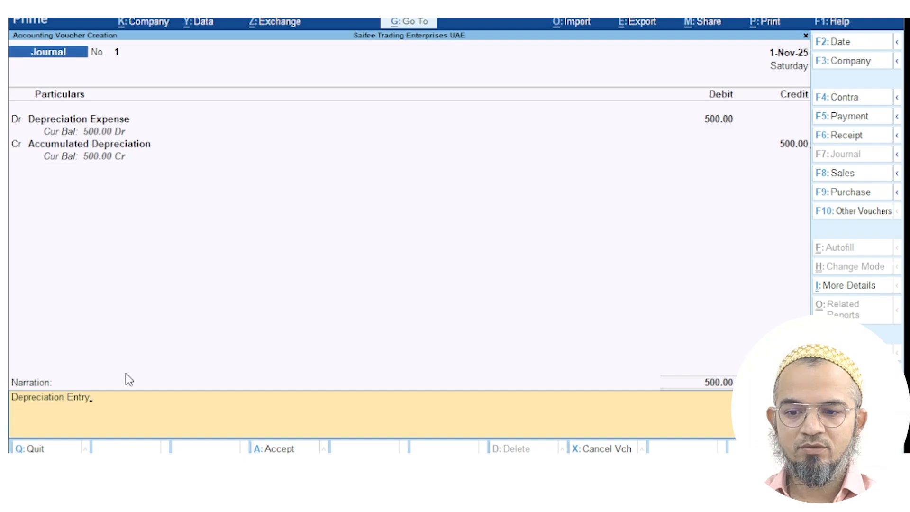
click(280, 448)
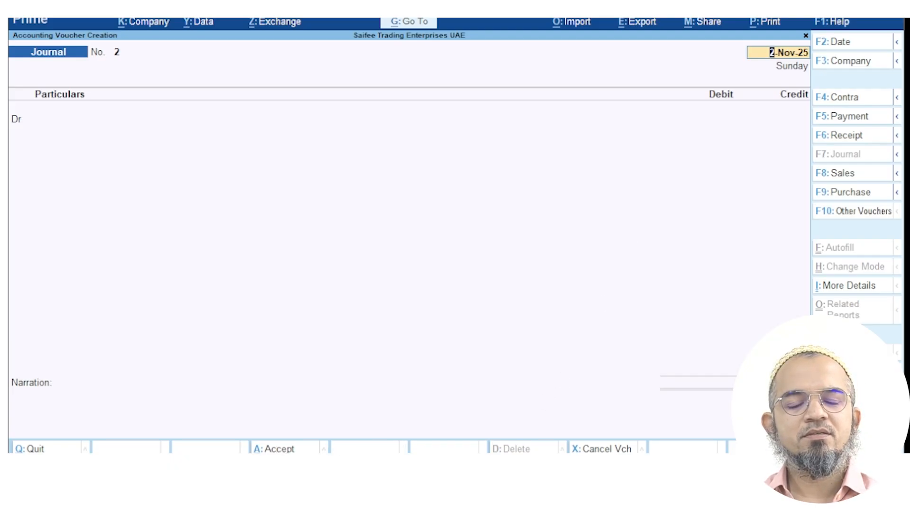
Activate the inactive Purchase Order voucher type from Other Vouchers
click(857, 215)
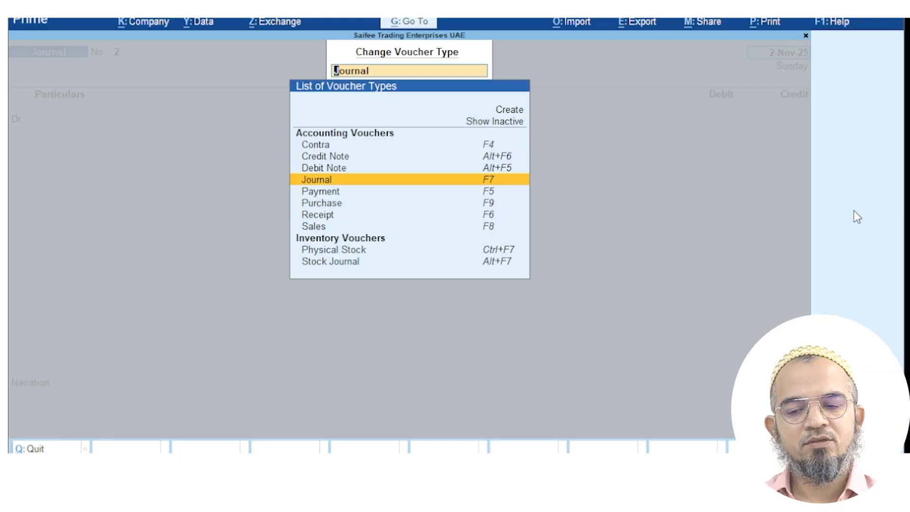
click(504, 121)
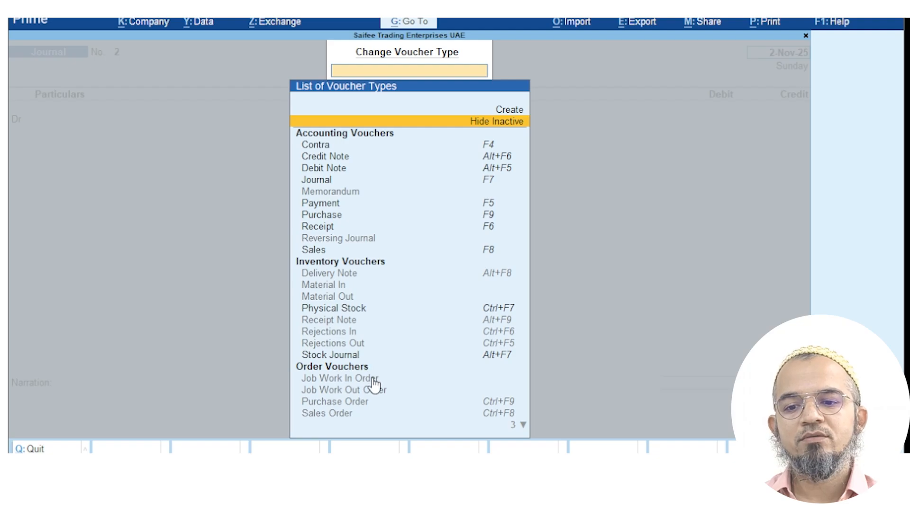
click(355, 404)
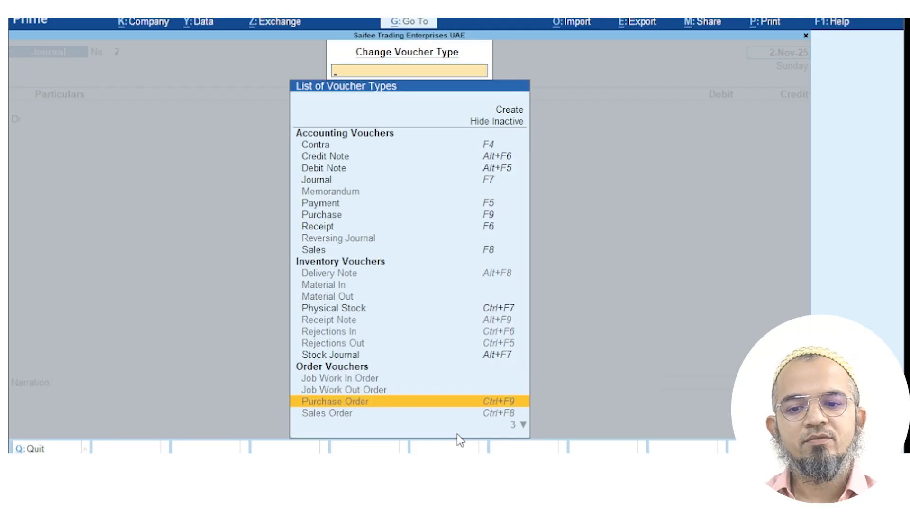
key(Return)
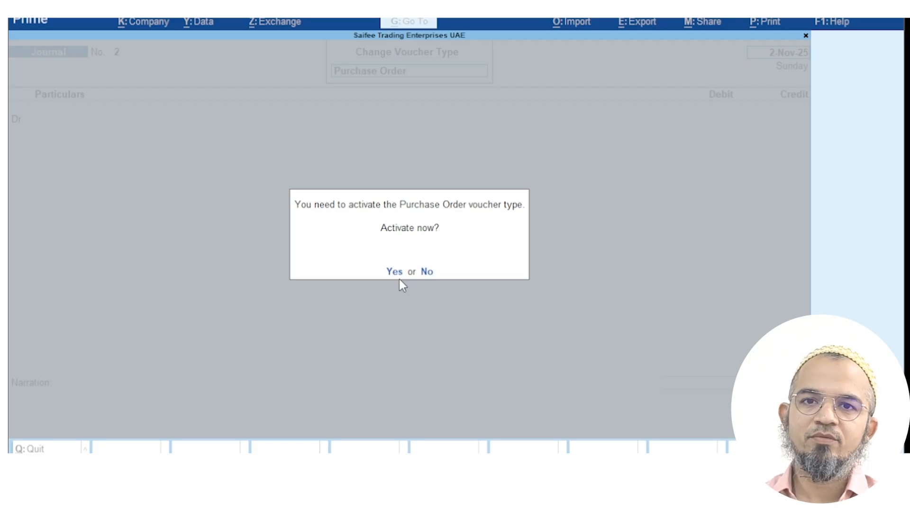
key(Escape)
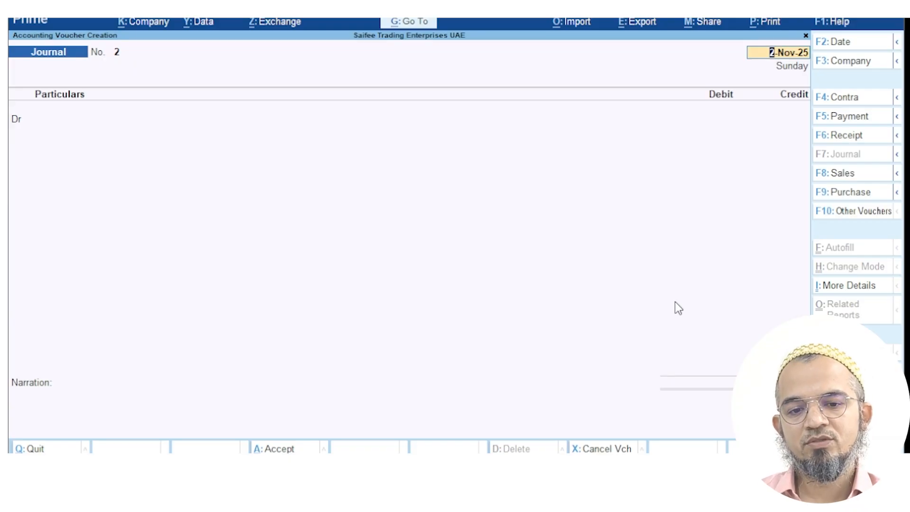
Look through the purchase and sales voucher variant lists, then close them
click(897, 192)
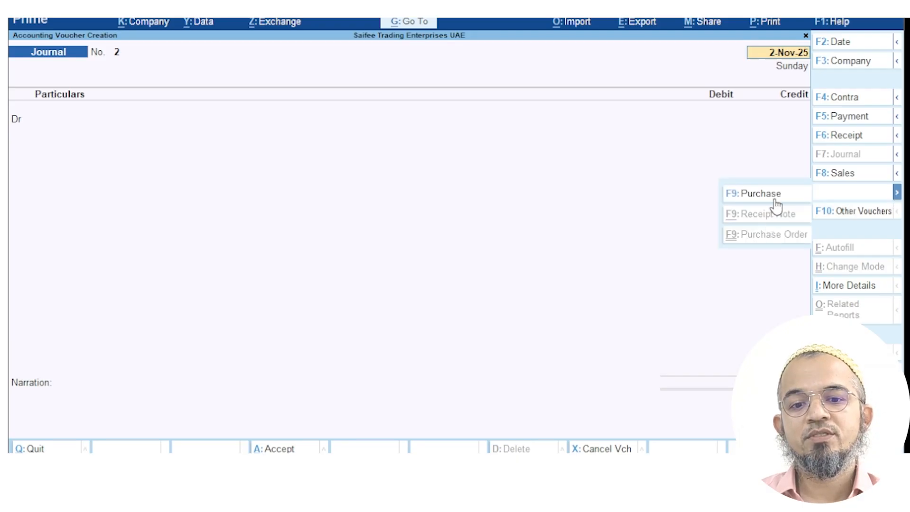
click(897, 173)
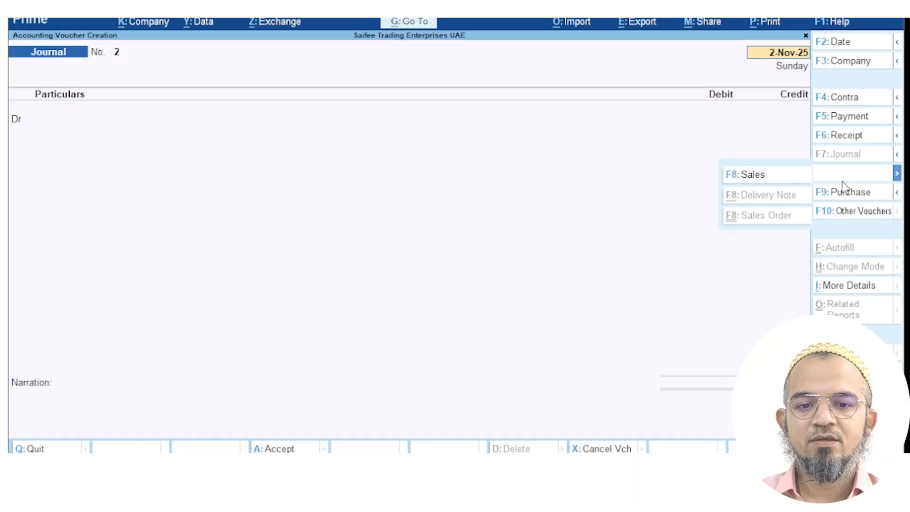
click(898, 176)
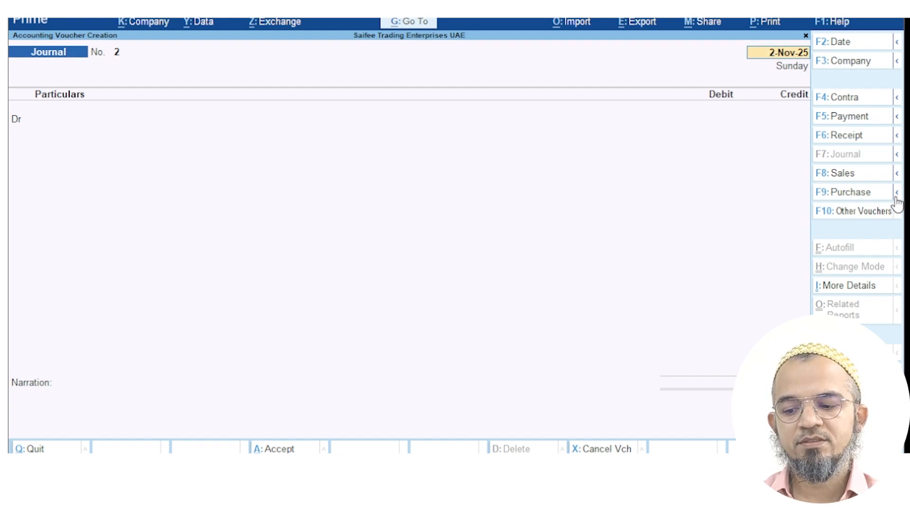
Exit the blank journal, view the Master Creation list, and back out without creating anything
key(Escape)
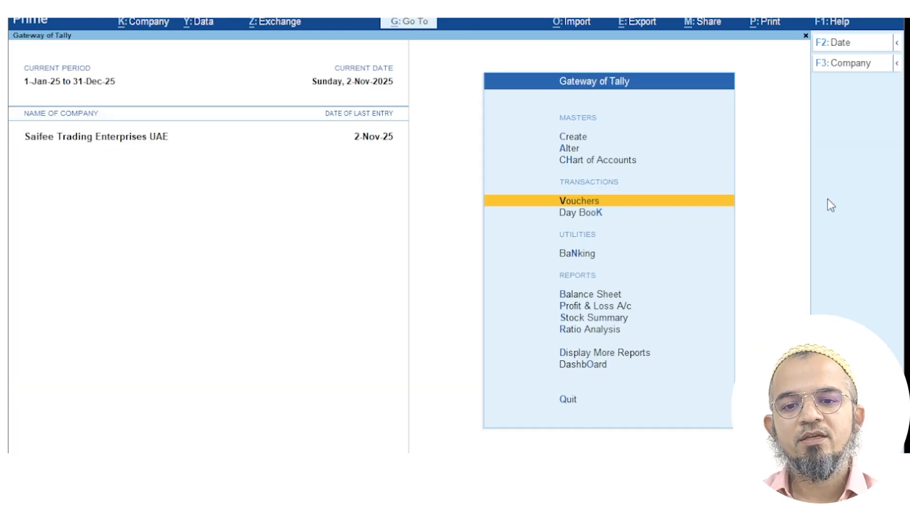
click(581, 137)
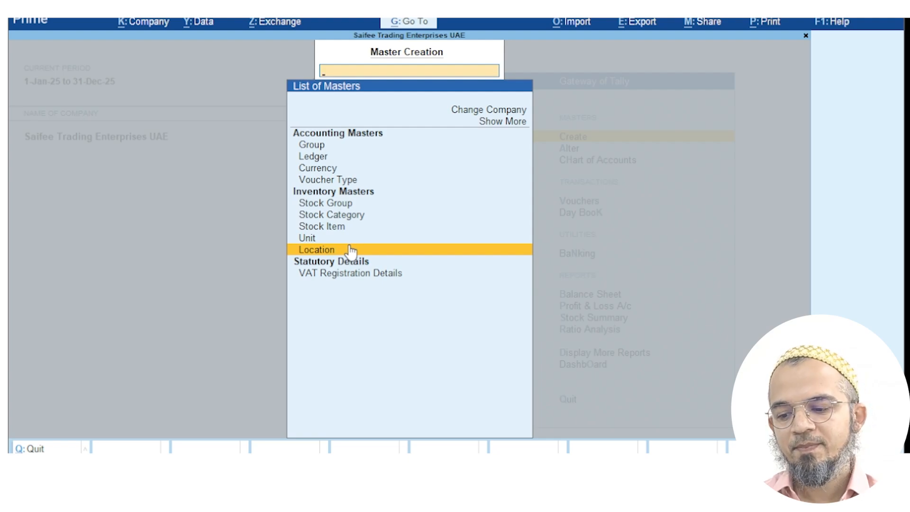
key(Escape)
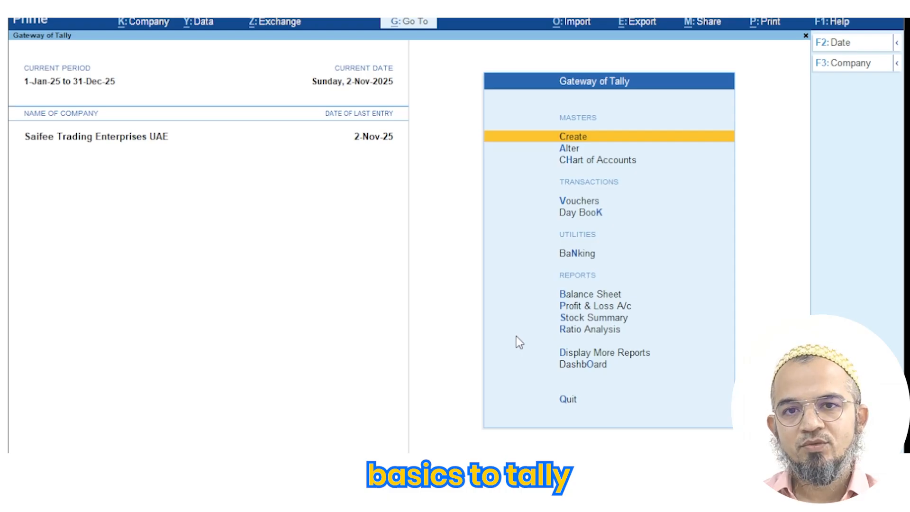